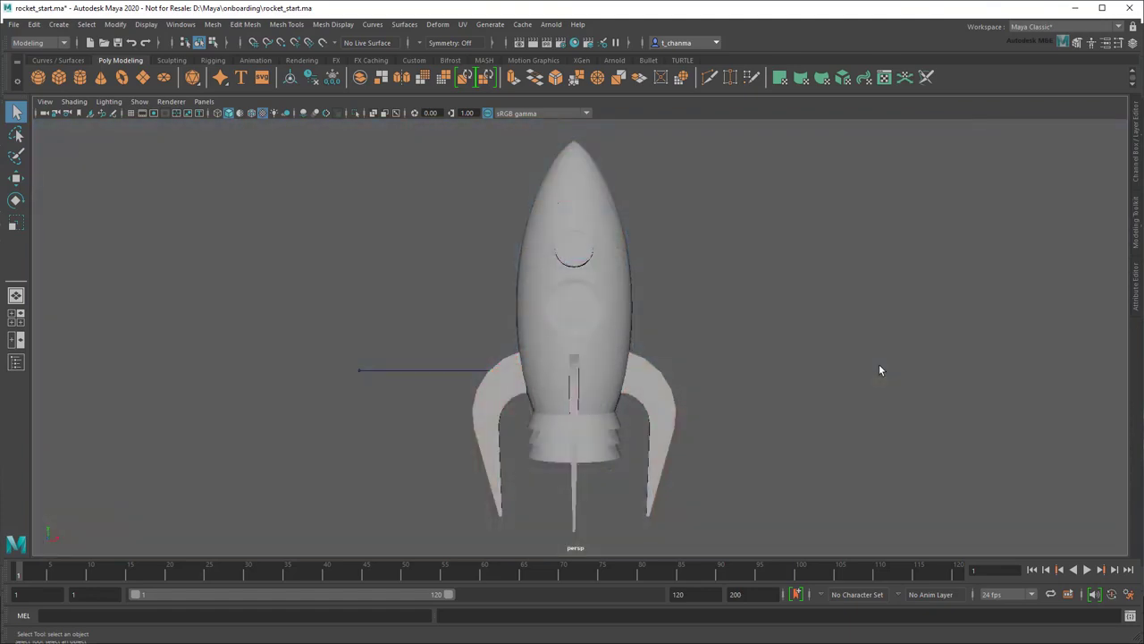
Select the flare and bend deformer handles and hide them.
{"action": "left_click_drag", "start_coordinate": [283, 304], "coordinate": [472, 390]}
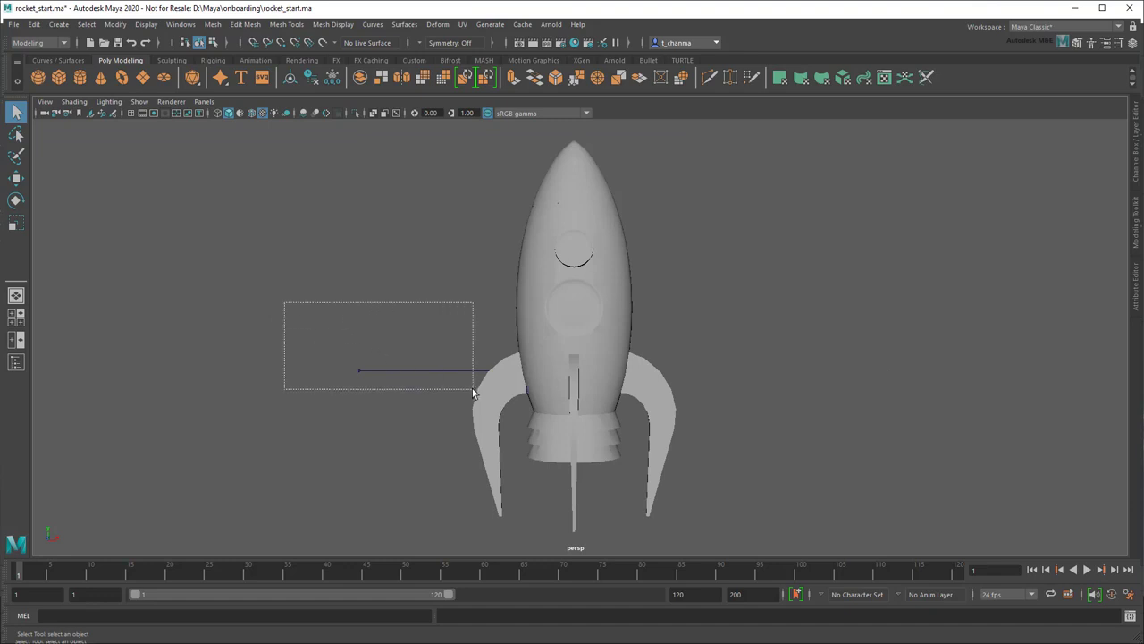
{"action": "left_click", "coordinate": [16, 361]}
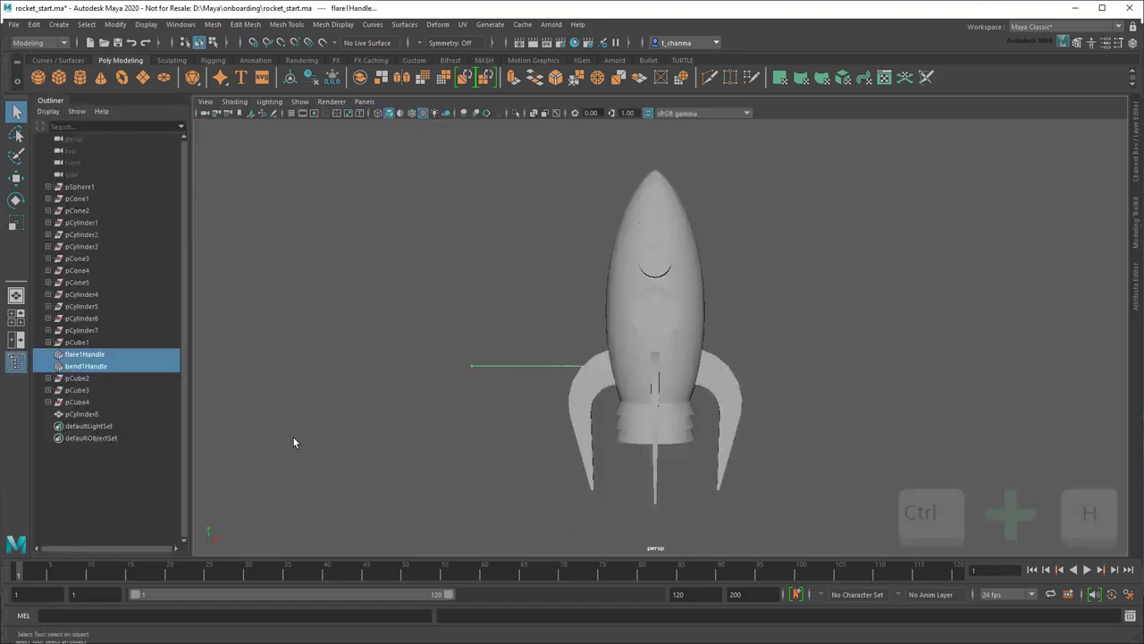
{"action": "key", "text": "ctrl+h"}
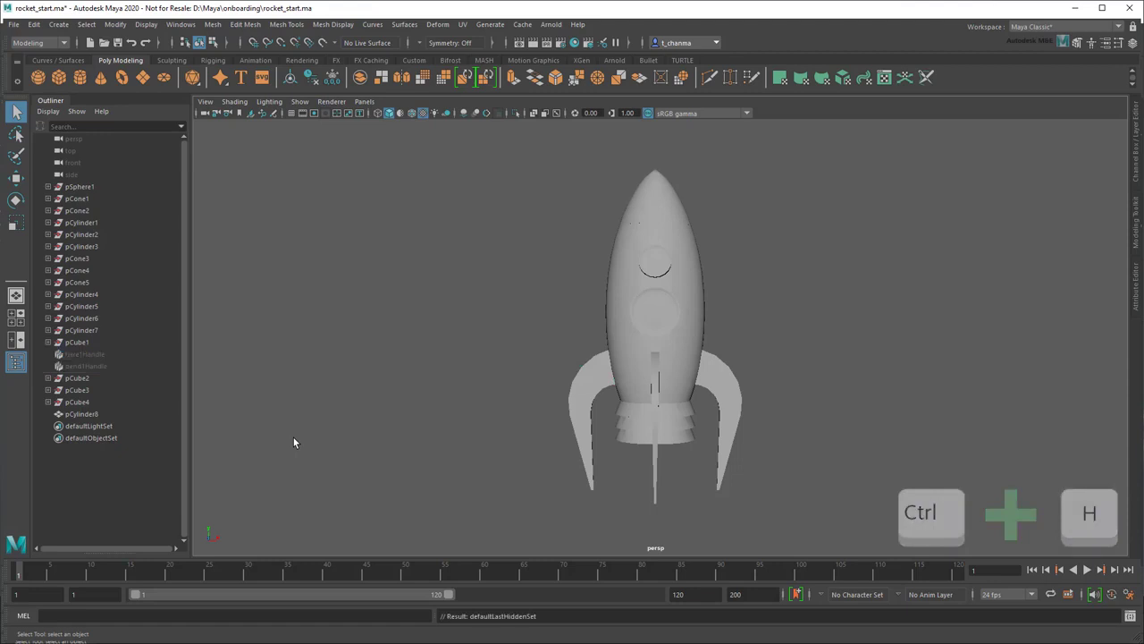
{"action": "left_click", "coordinate": [15, 362]}
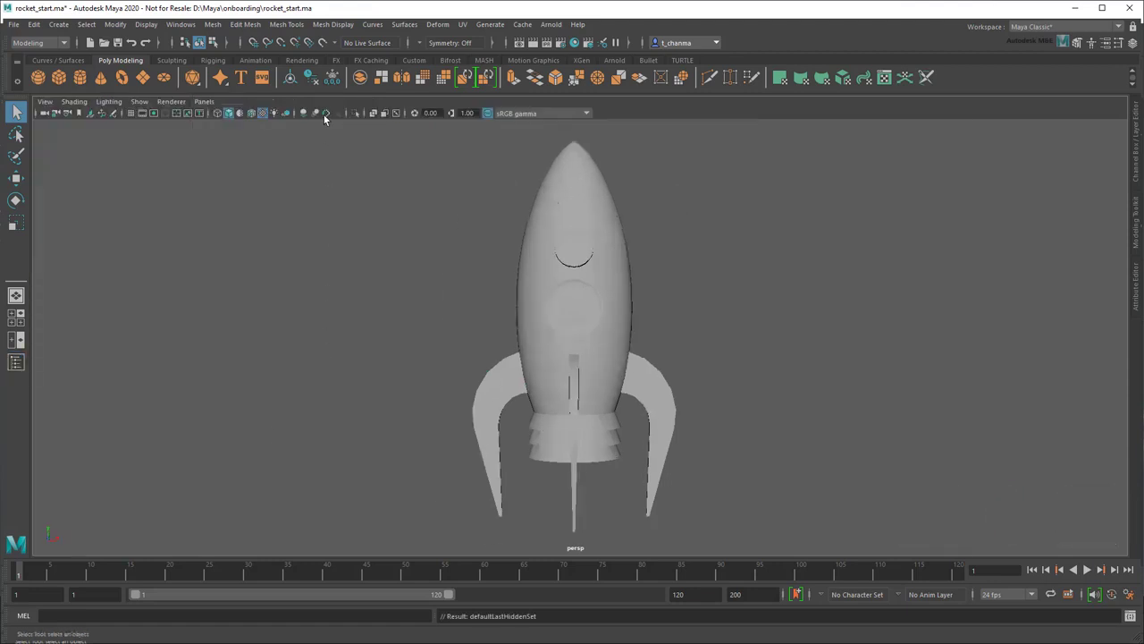
Create a directional light and move it to the rocket's right.
{"action": "left_click", "coordinate": [304, 60]}
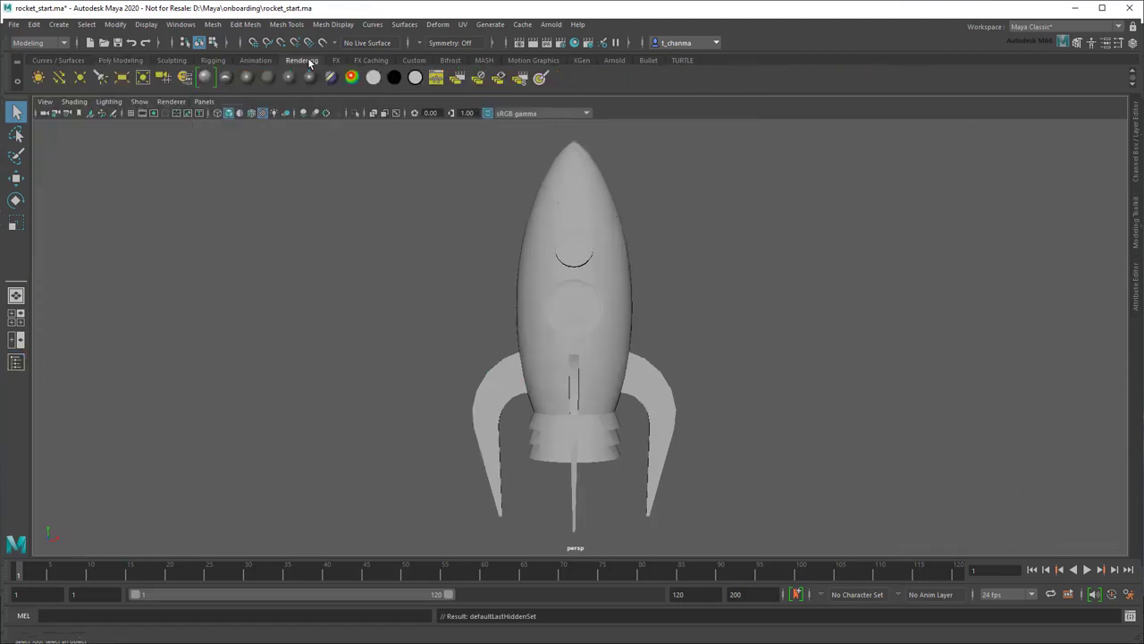
{"action": "left_click", "coordinate": [54, 82]}
{"action": "left_click", "coordinate": [15, 182]}
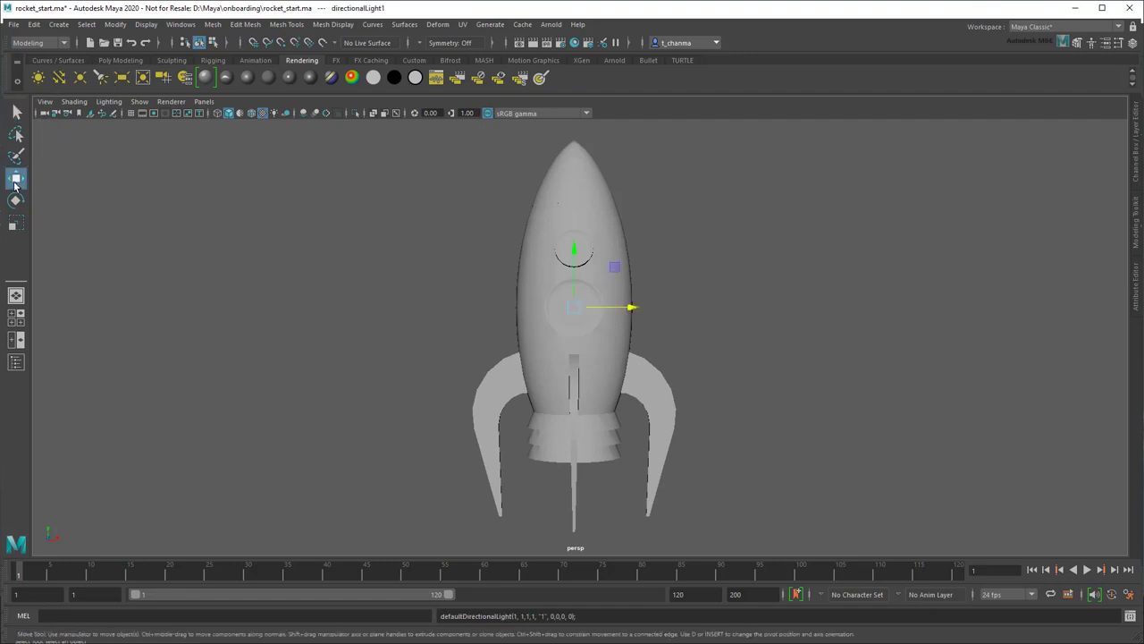
{"action": "left_click_drag", "start_coordinate": [608, 307], "coordinate": [743, 319]}
{"action": "key", "text": "q"}
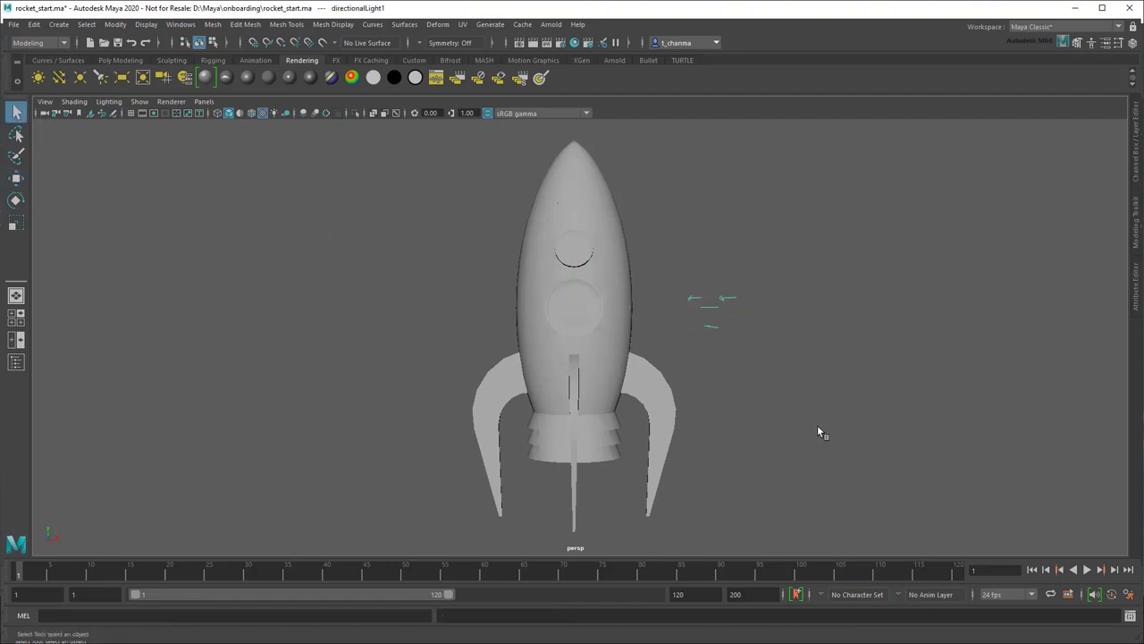
Enable scene lighting and ambient occlusion, then tilt the light so the rocket casts shadows.
{"action": "left_click", "coordinate": [275, 114]}
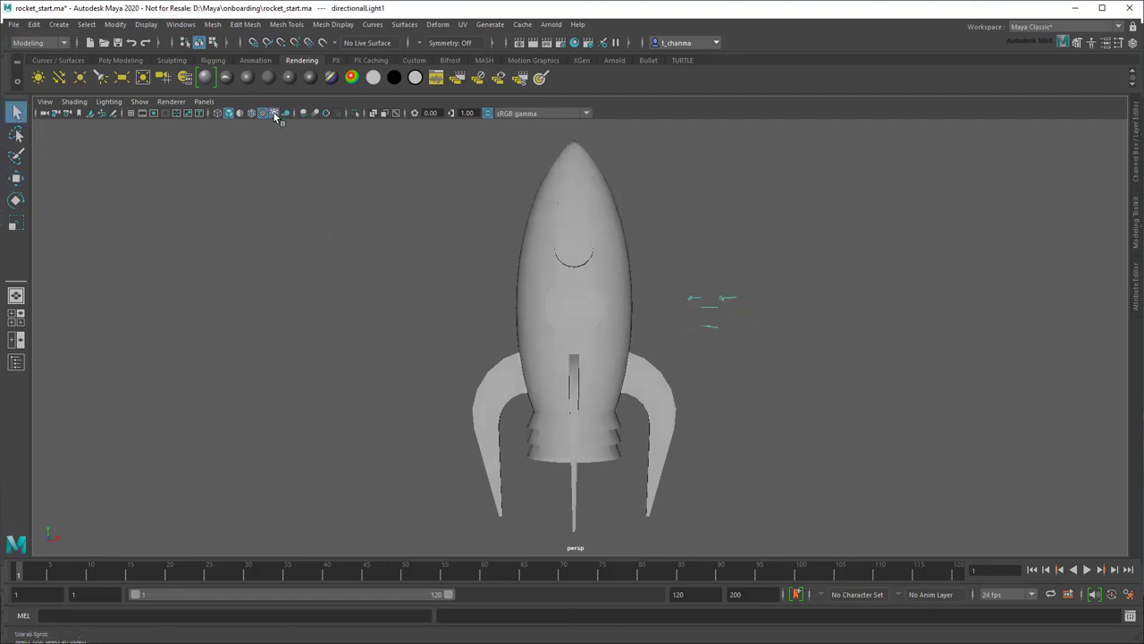
{"action": "left_click", "coordinate": [302, 113]}
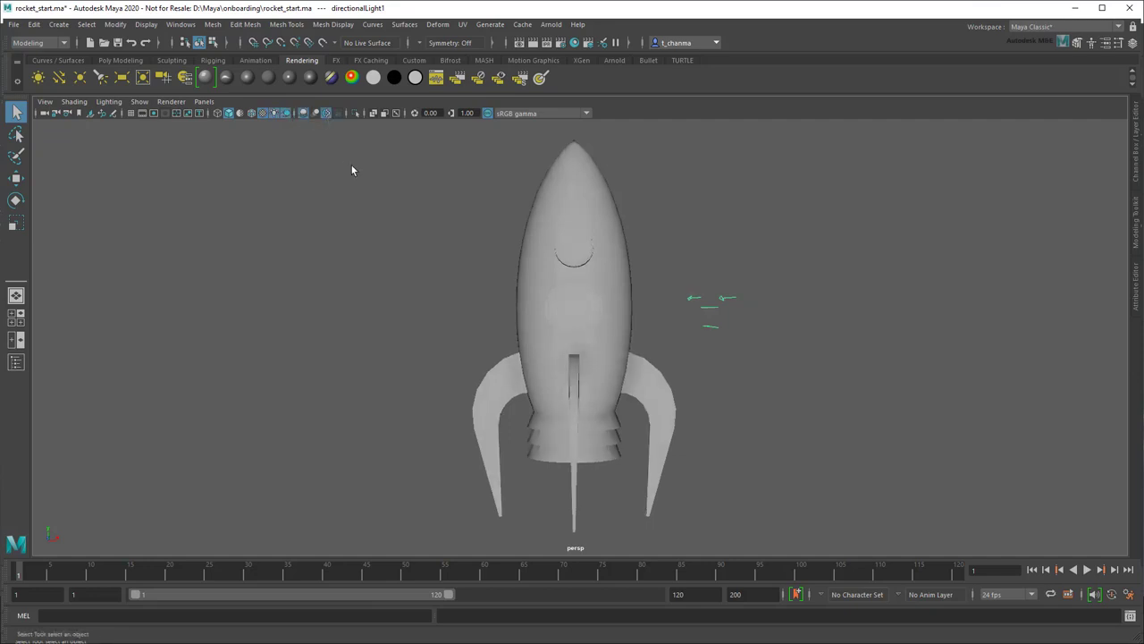
{"action": "left_click", "coordinate": [14, 201]}
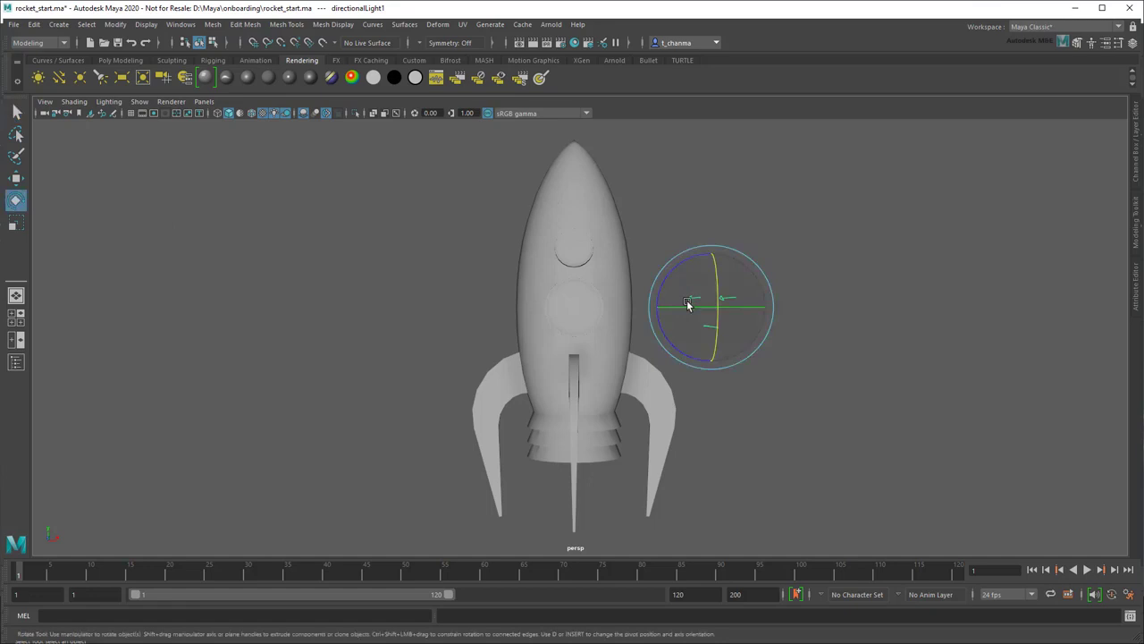
{"action": "mouse_move", "coordinate": [687, 304]}
{"action": "left_mouse_down"}
{"action": "mouse_move", "coordinate": [749, 280]}
{"action": "mouse_move", "coordinate": [848, 338]}
{"action": "left_mouse_up"}
Deselect the directional light and create an Arnold sky dome light.
{"action": "key", "text": "q"}
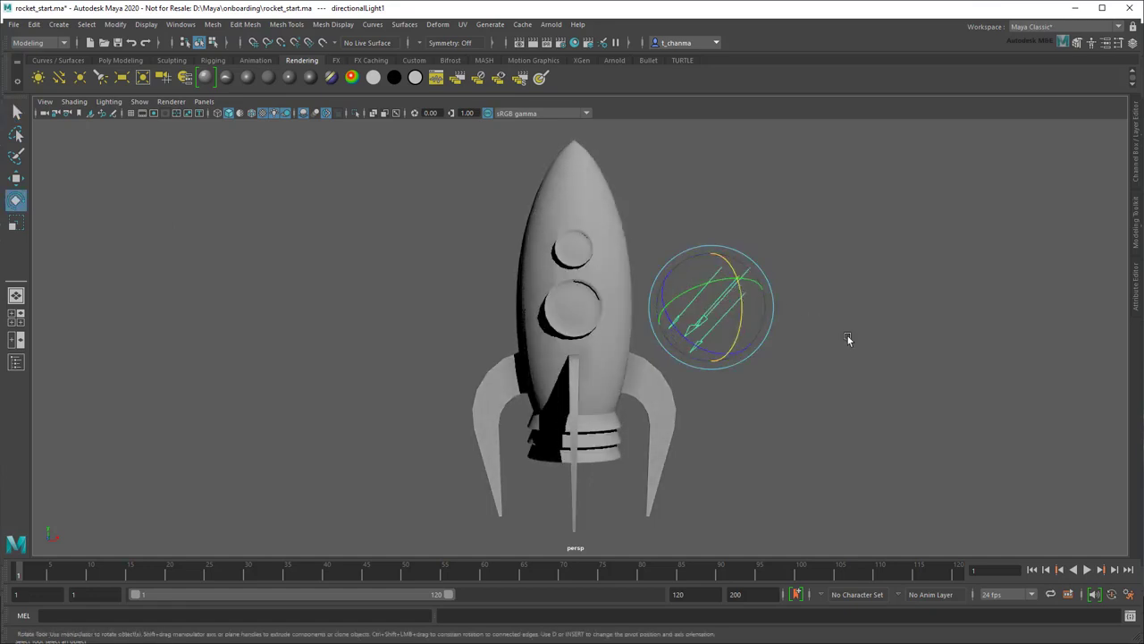
{"action": "left_click", "coordinate": [847, 336]}
{"action": "left_click", "coordinate": [613, 60]}
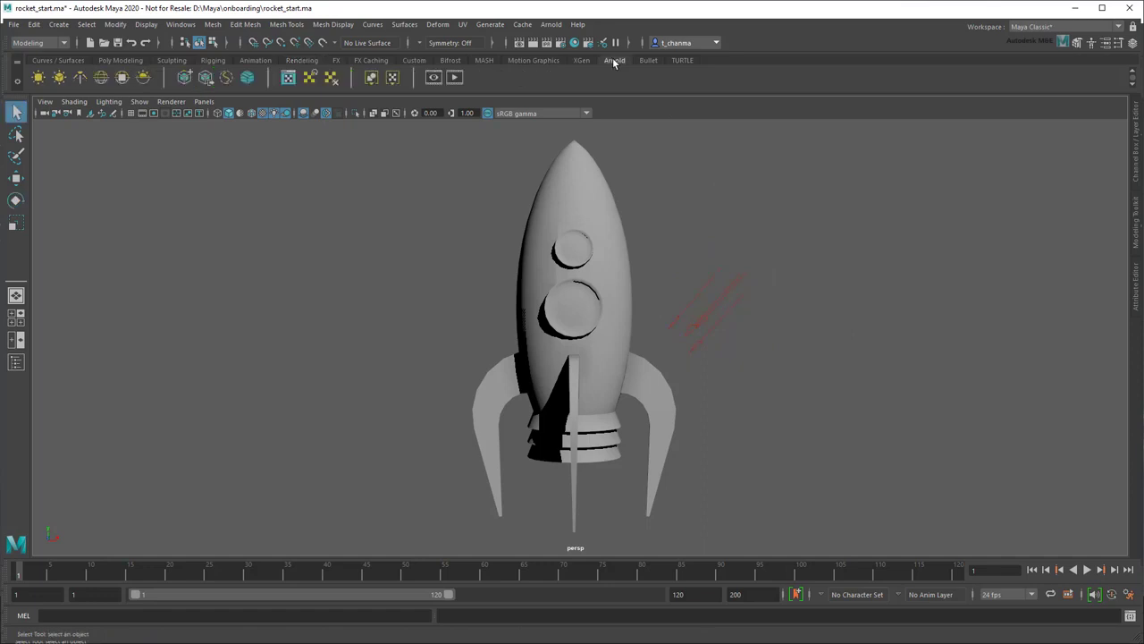
{"action": "left_click", "coordinate": [101, 78]}
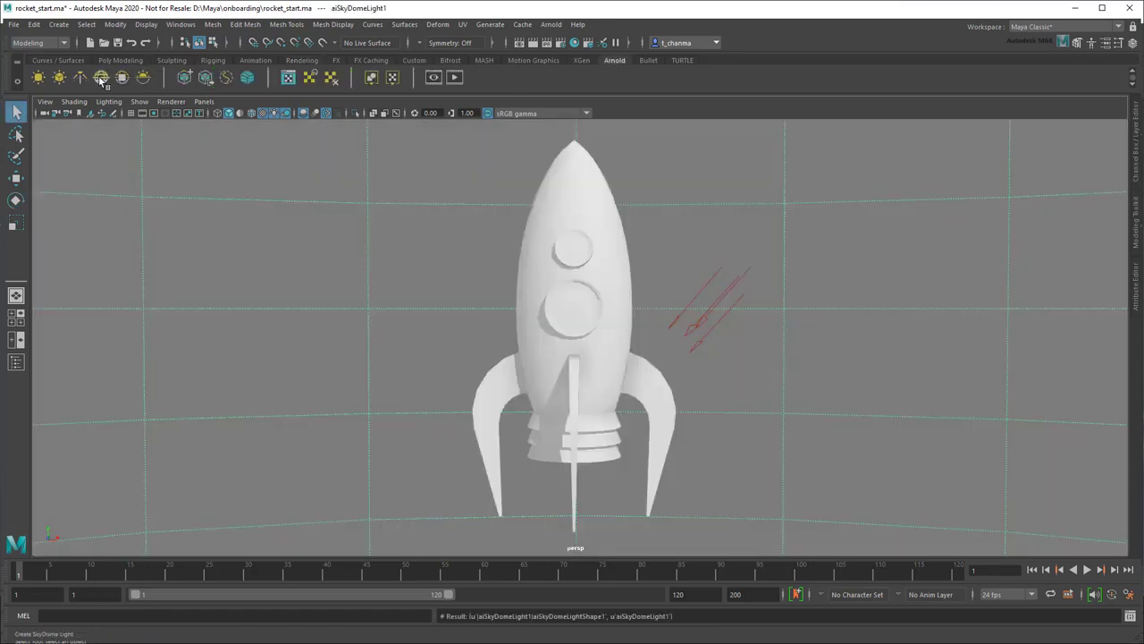
Map a file texture loading 086_hdrmaps_com_free.exr to the sky dome's colour.
{"action": "left_click", "coordinate": [1136, 302]}
{"action": "left_click", "coordinate": [1104, 247]}
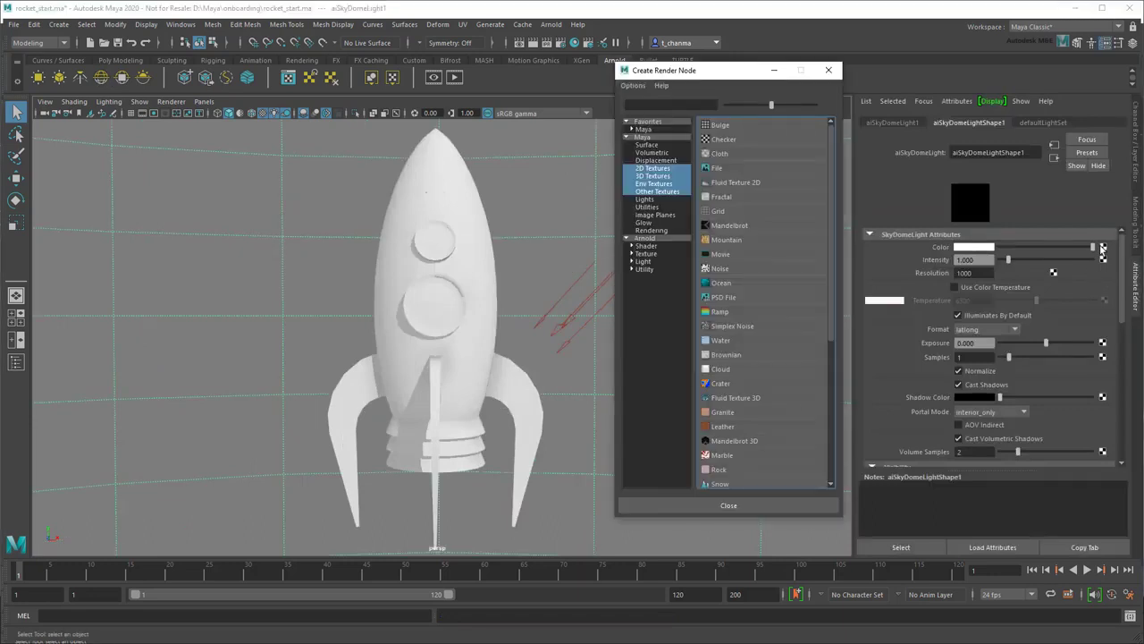
{"action": "left_click", "coordinate": [728, 169]}
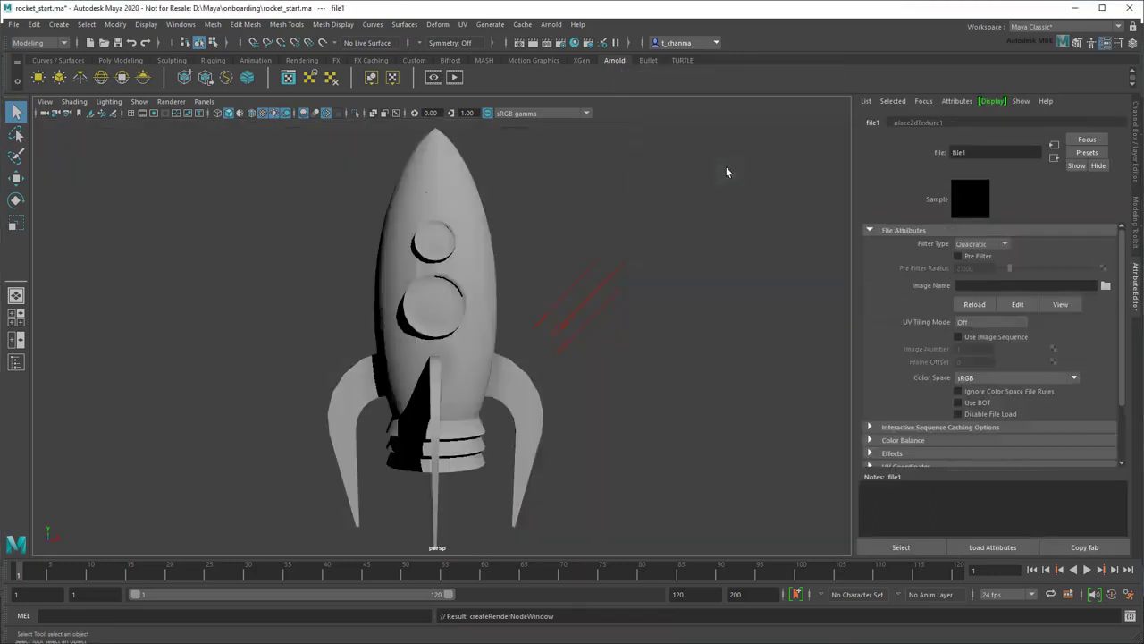
{"action": "left_click", "coordinate": [1106, 286]}
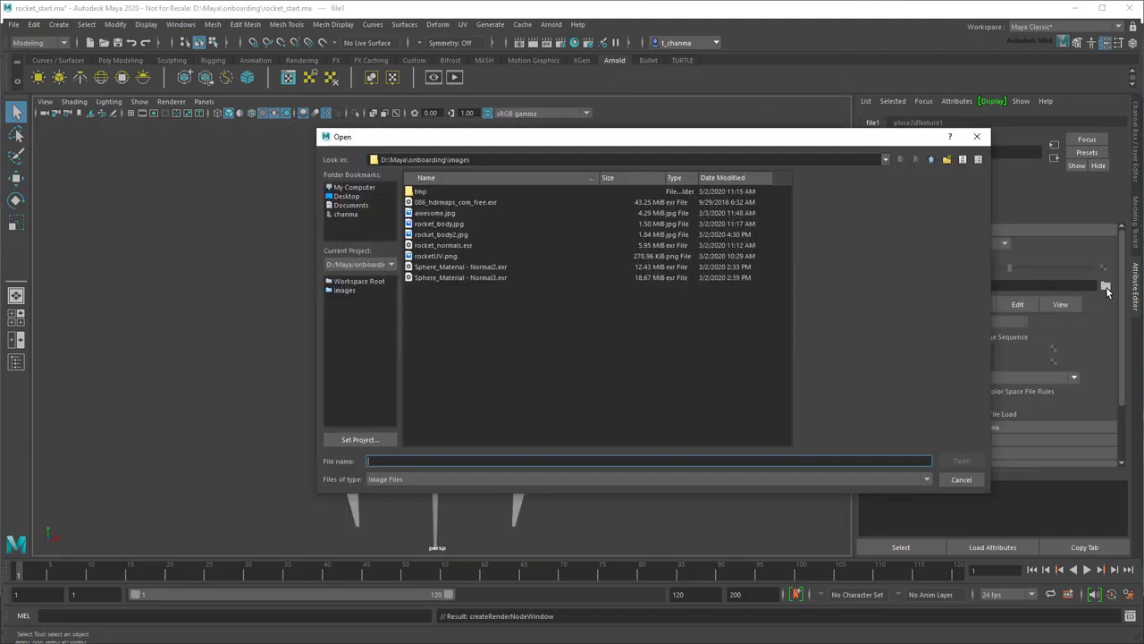
{"action": "double_click", "coordinate": [483, 204]}
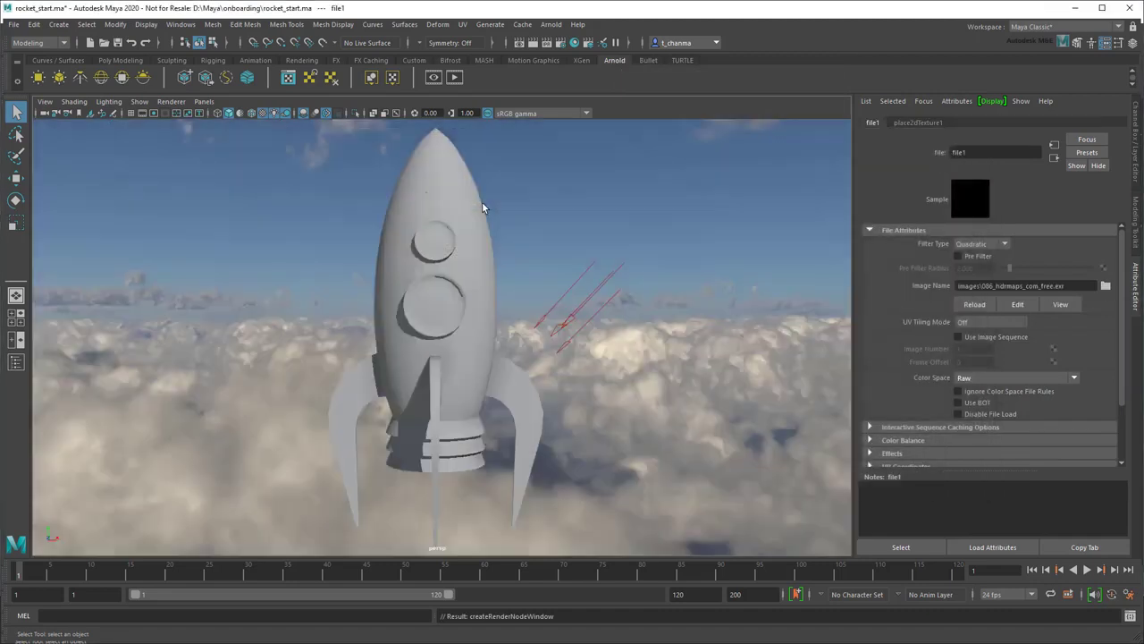
Set the sky dome light's exposure to 1.
{"action": "left_click", "coordinate": [1055, 158]}
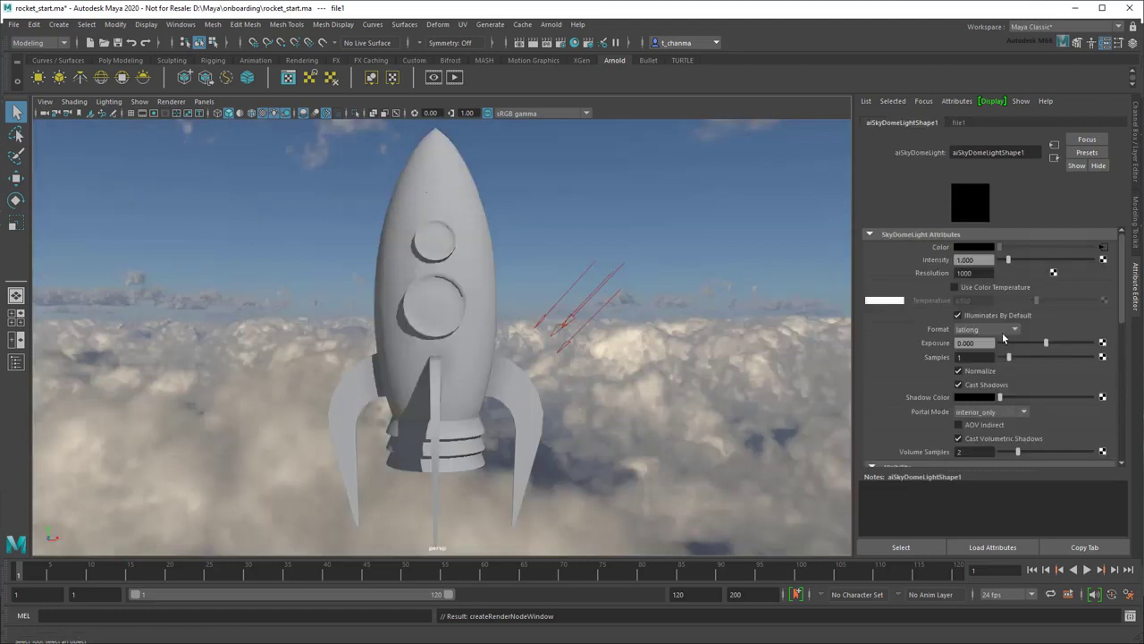
{"action": "left_click", "coordinate": [984, 342]}
{"action": "type", "text": "1"}
{"action": "key", "text": "Return"}
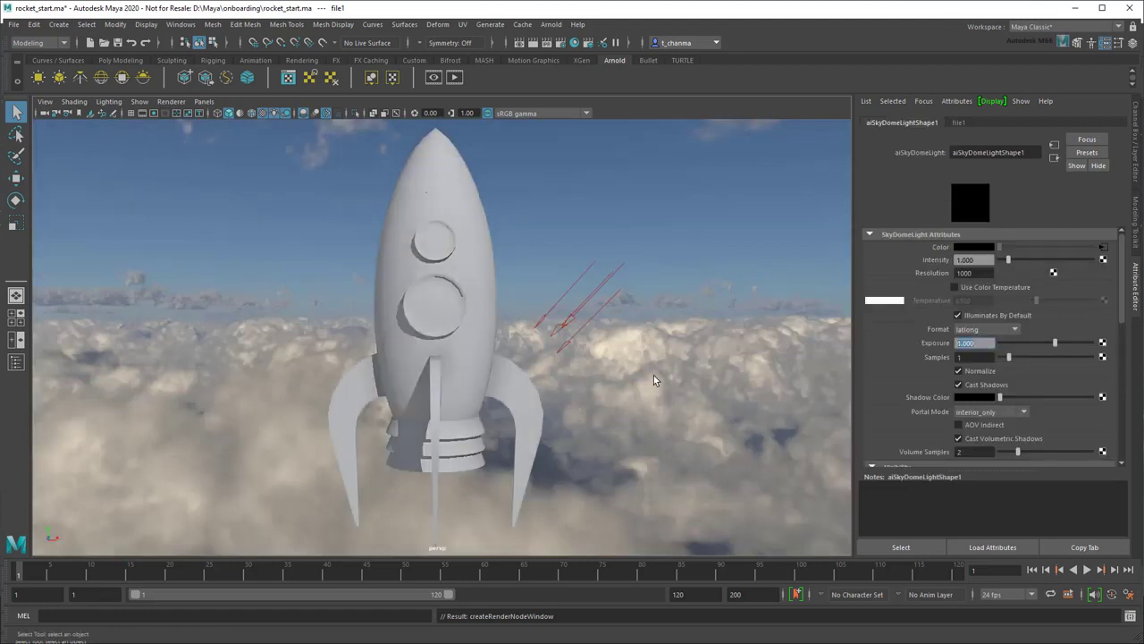
{"action": "left_click", "coordinate": [1136, 302]}
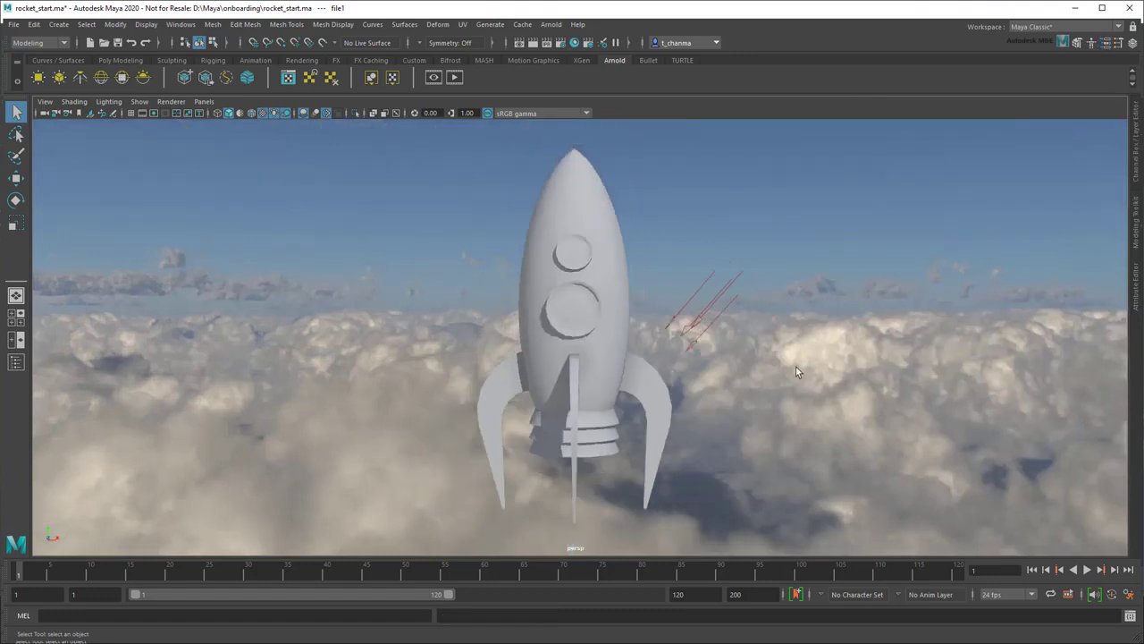
Assign the rocket a new Standard Surface material named rocket_body_MAT.
{"action": "left_click", "coordinate": [598, 333]}
{"action": "left_click", "coordinate": [302, 60]}
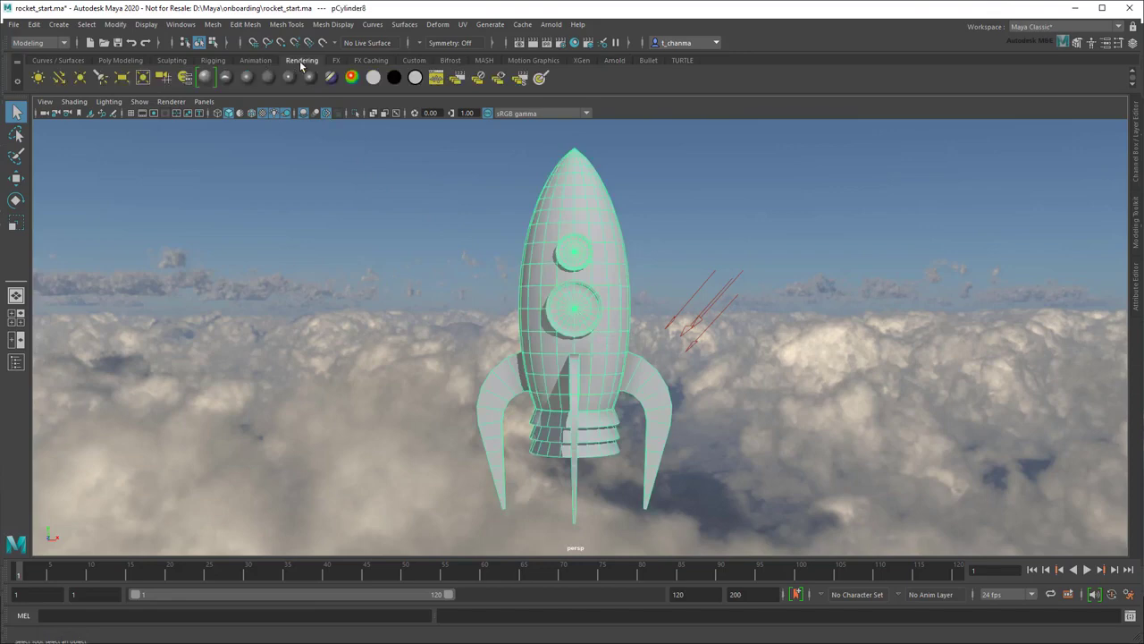
{"action": "left_click", "coordinate": [205, 77]}
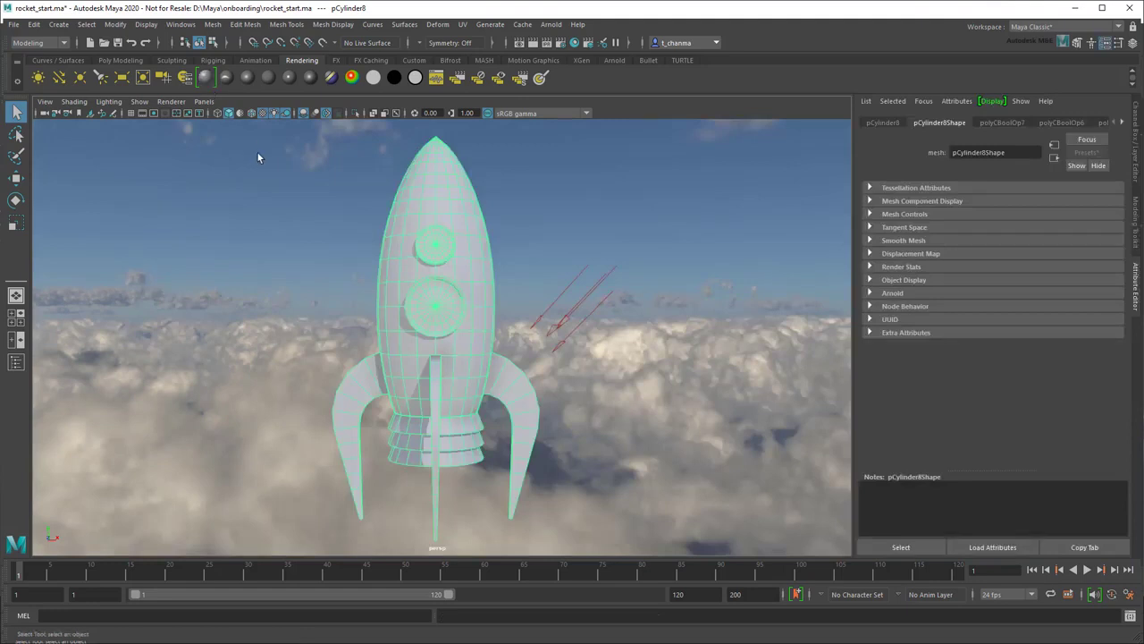
{"action": "left_click", "coordinate": [1124, 123]}
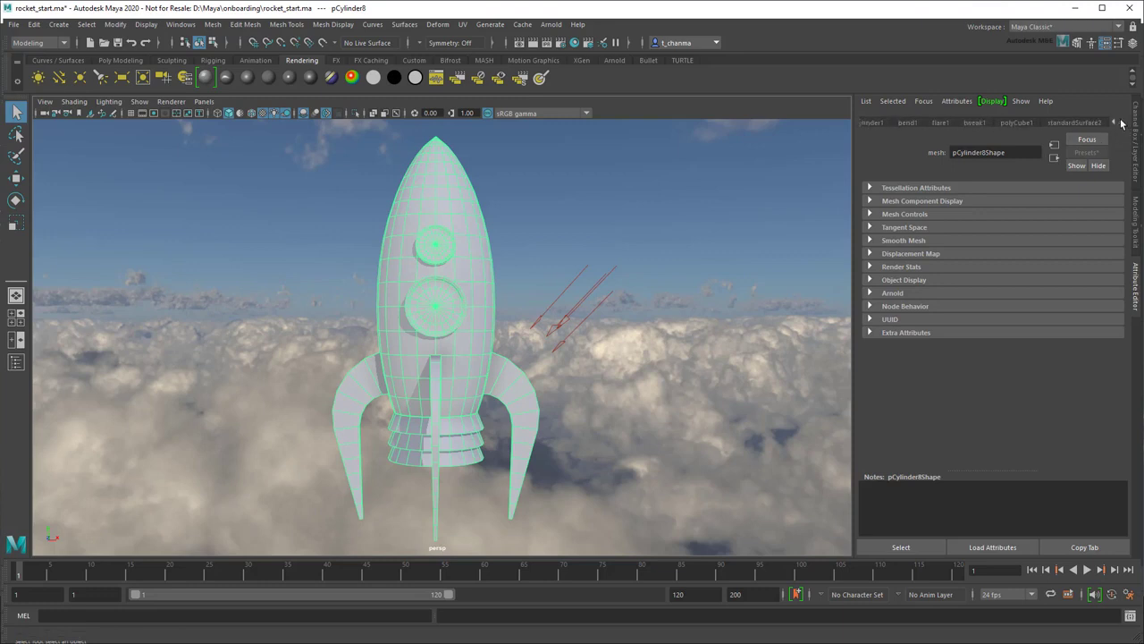
{"action": "left_click", "coordinate": [1087, 123]}
{"action": "double_click", "coordinate": [992, 152]}
{"action": "type", "text": "rocket_body_MAT"}
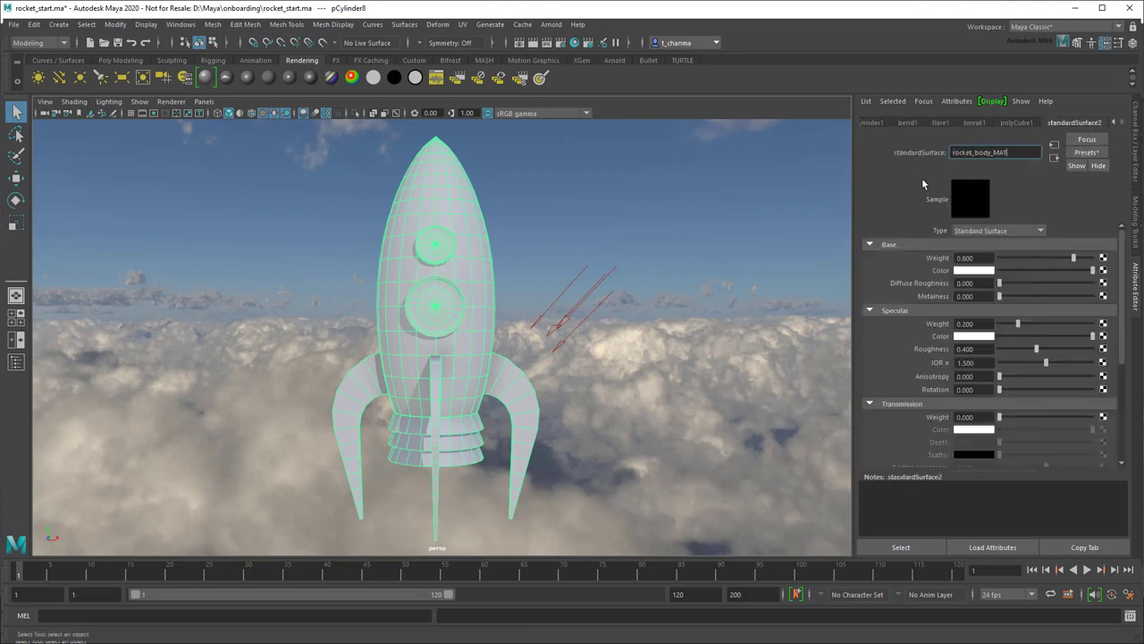
{"action": "key", "text": "Return"}
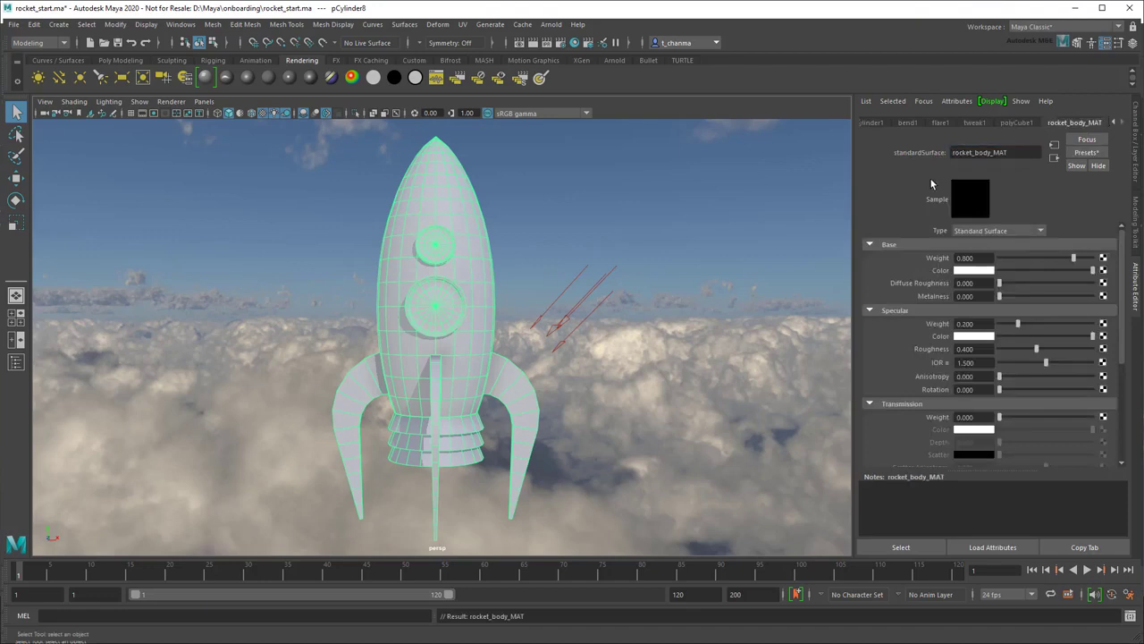
Apply a preset to rocket_body_MAT and adjust its base colour.
{"action": "left_click", "coordinate": [1087, 152]}
{"action": "left_click", "coordinate": [947, 187]}
{"action": "left_click", "coordinate": [980, 271]}
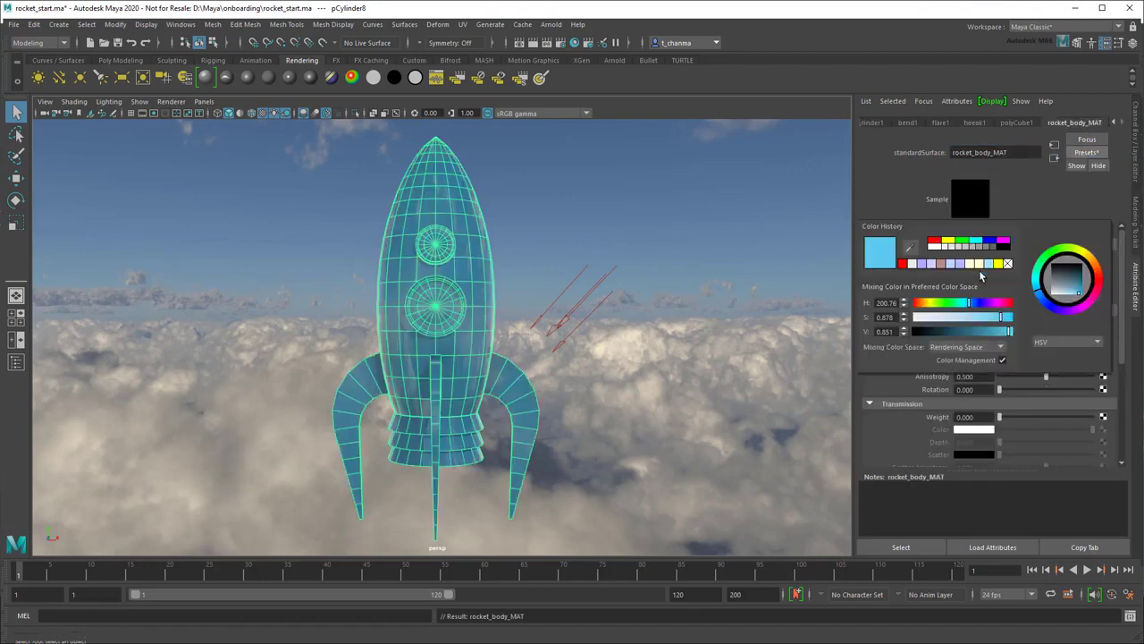
{"action": "left_click_drag", "start_coordinate": [1062, 282], "coordinate": [1055, 297]}
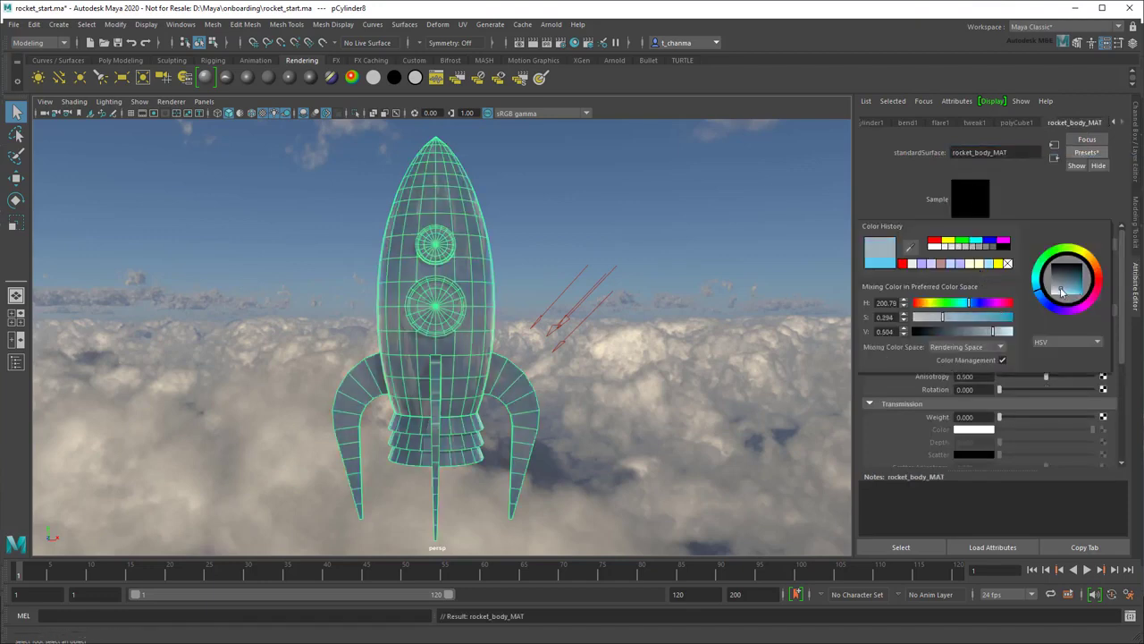
{"action": "left_click", "coordinate": [696, 358]}
{"action": "mouse_move", "coordinate": [616, 361]}
{"action": "left_mouse_down", "text": "alt"}
{"action": "mouse_move", "coordinate": [711, 375]}
{"action": "mouse_move", "coordinate": [503, 366]}
{"action": "mouse_move", "coordinate": [612, 363]}
{"action": "left_mouse_up", "text": "alt"}
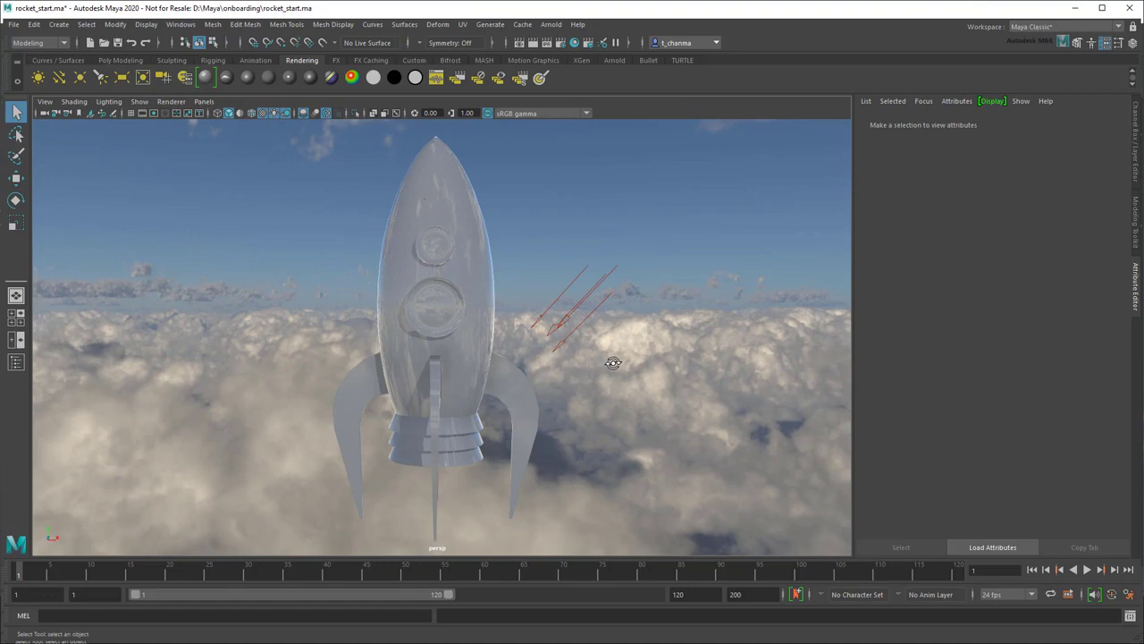
Select the nose cone faces and assign them a new Standard Surface material.
{"action": "right_click_drag", "start_coordinate": [446, 182], "coordinate": [449, 217]}
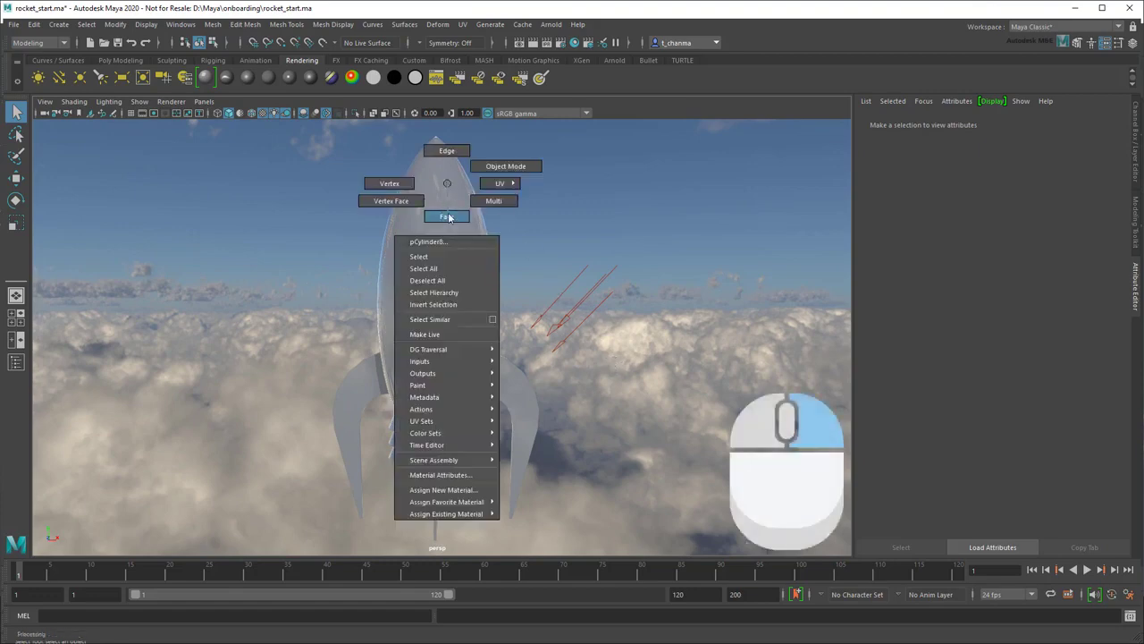
{"action": "scroll", "coordinate": [460, 224], "scroll_direction": "up", "scroll_amount": 5}
{"action": "mouse_move", "coordinate": [480, 230]}
{"action": "middle_mouse_down", "text": "alt"}
{"action": "mouse_move", "coordinate": [531, 480]}
{"action": "mouse_move", "coordinate": [533, 439]}
{"action": "mouse_move", "coordinate": [498, 440]}
{"action": "middle_mouse_up", "text": "alt"}
{"action": "mouse_move", "coordinate": [312, 150]}
{"action": "left_mouse_down"}
{"action": "mouse_move", "coordinate": [587, 302]}
{"action": "mouse_move", "coordinate": [593, 329]}
{"action": "mouse_move", "coordinate": [587, 378]}
{"action": "mouse_move", "coordinate": [286, 378]}
{"action": "mouse_move", "coordinate": [673, 365]}
{"action": "left_mouse_up"}
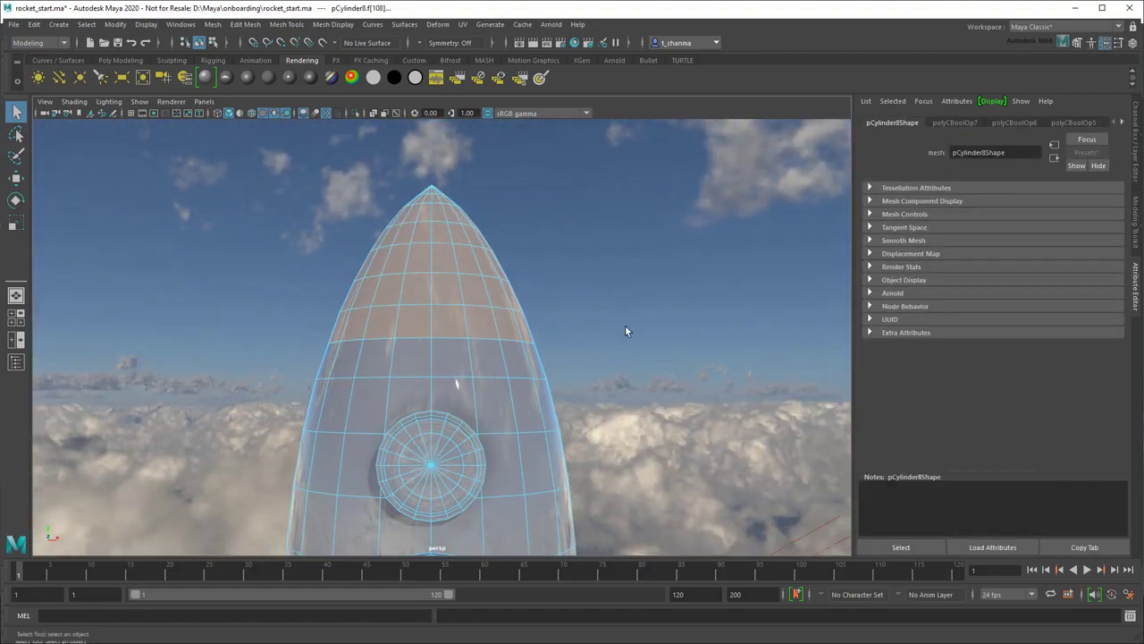
{"action": "left_click", "coordinate": [206, 78]}
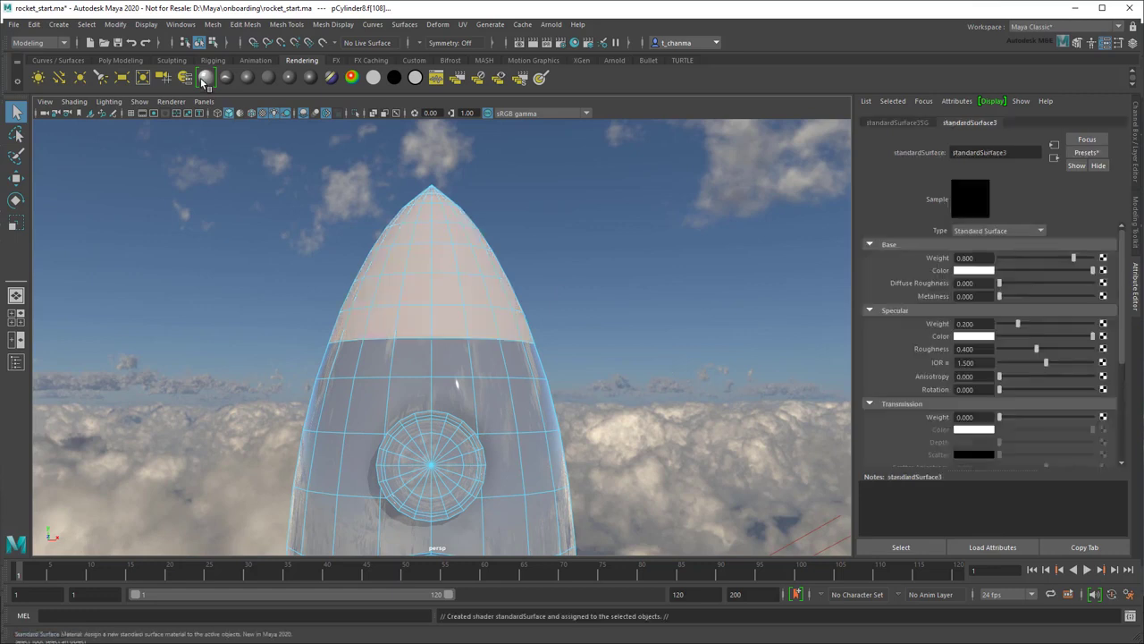
Apply the Car_Paint preset with a red base colour and metalness 1.
{"action": "left_click", "coordinate": [1086, 152]}
{"action": "mouse_move", "coordinate": [1037, 189]}
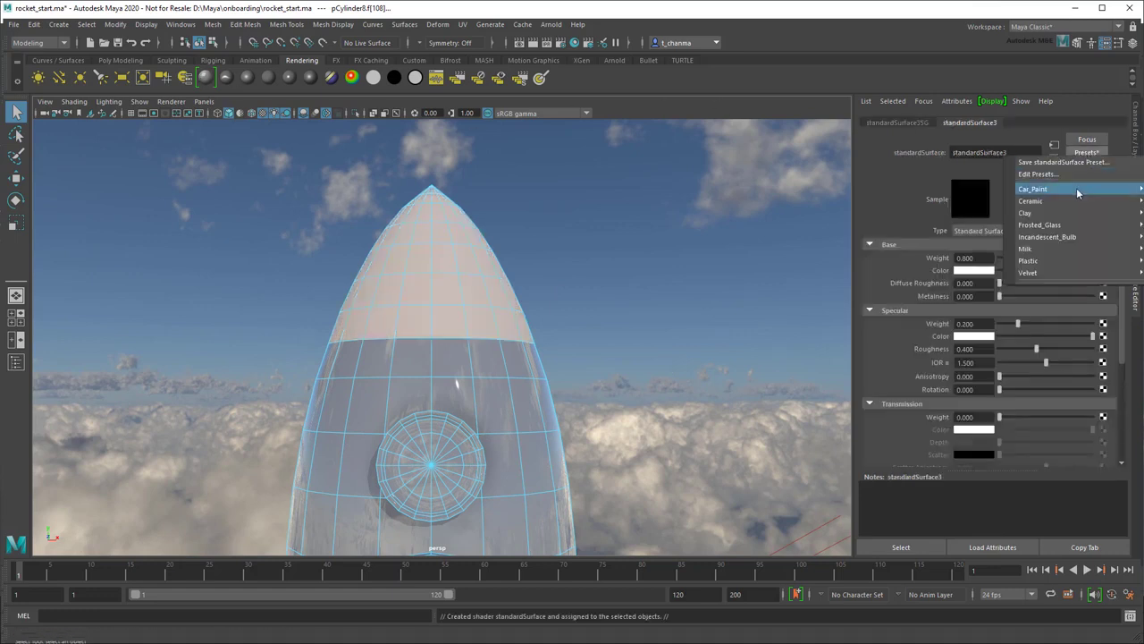
{"action": "left_click", "coordinate": [984, 195]}
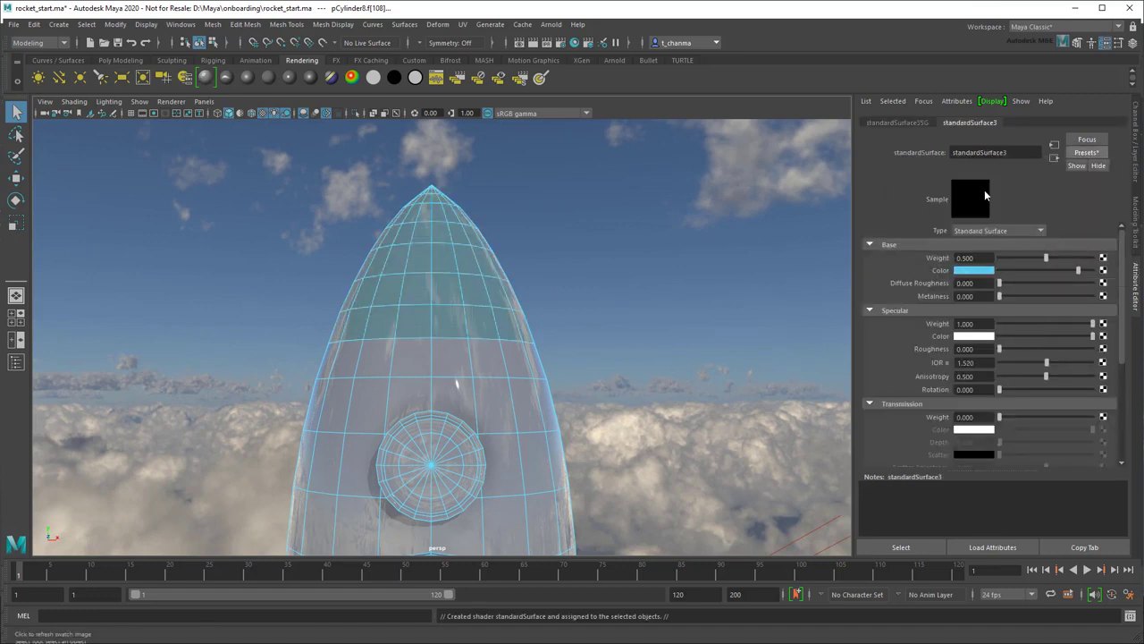
{"action": "left_click", "coordinate": [974, 270]}
{"action": "left_click", "coordinate": [931, 245]}
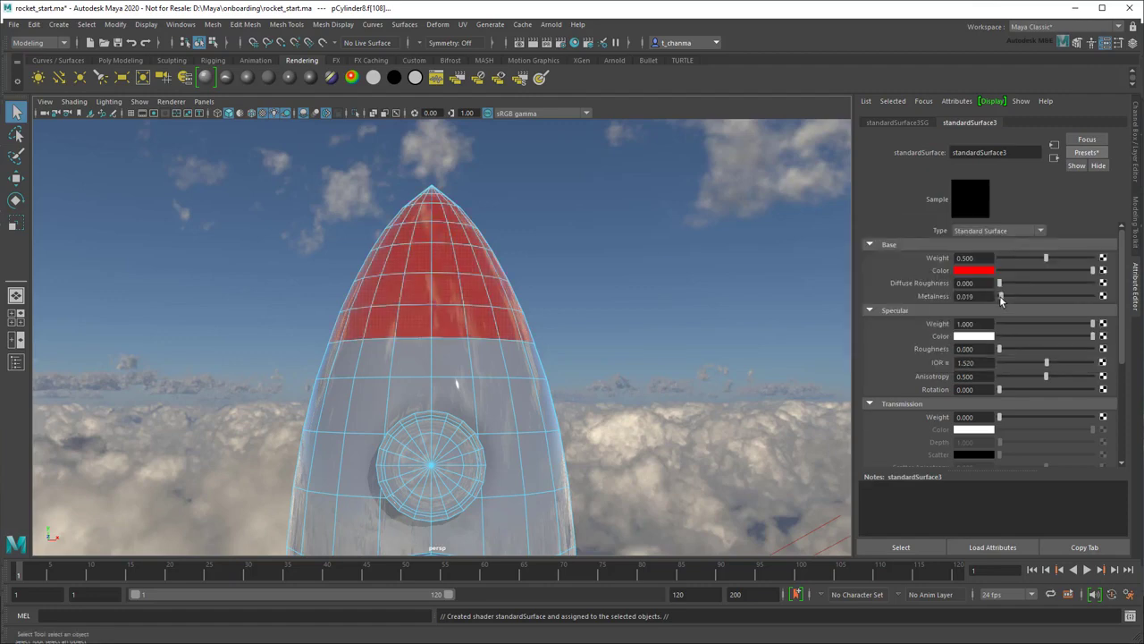
{"action": "left_click_drag", "start_coordinate": [1001, 300], "coordinate": [1140, 300]}
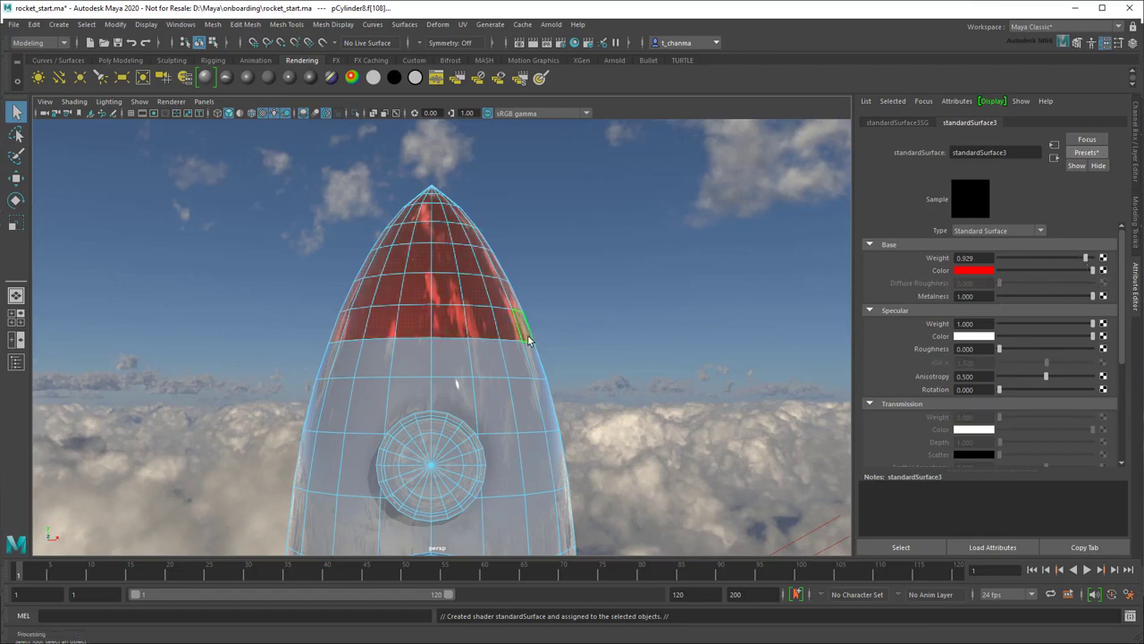
Rename the nose material to rocket_red_MAT.
{"action": "left_click", "coordinate": [703, 374]}
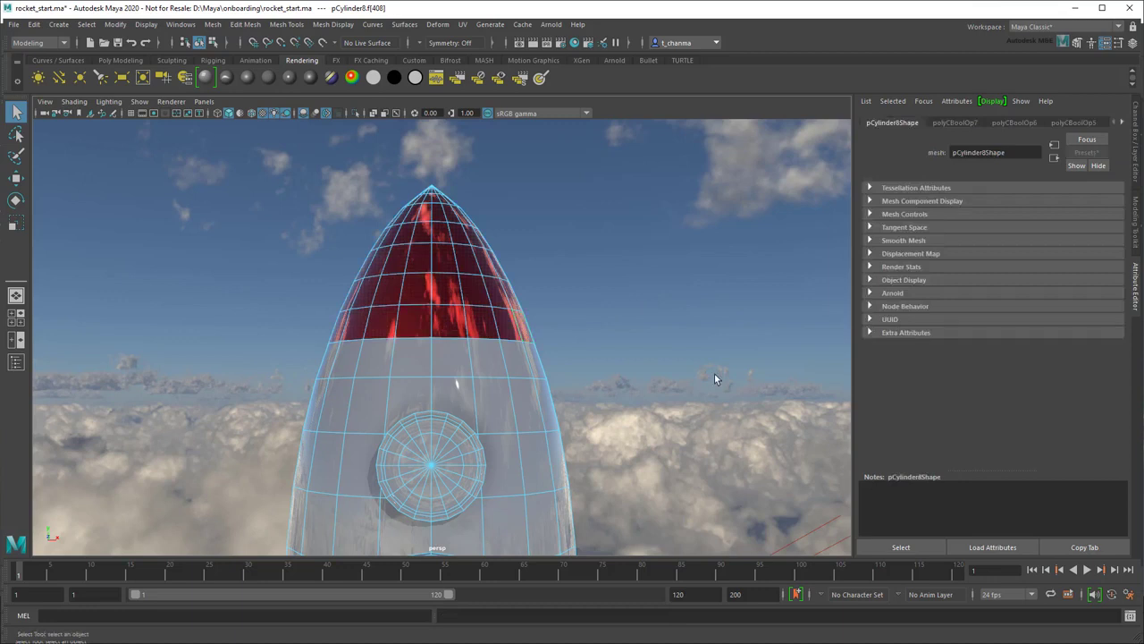
{"action": "left_click", "coordinate": [1123, 122]}
{"action": "left_click", "coordinate": [1124, 123]}
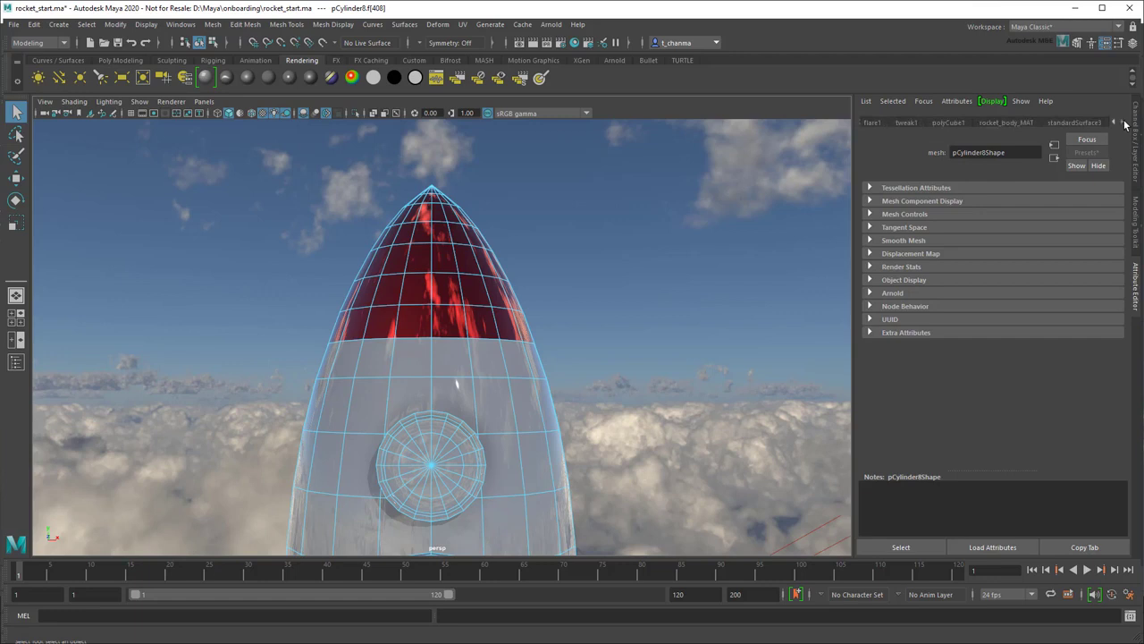
{"action": "left_click", "coordinate": [1084, 123]}
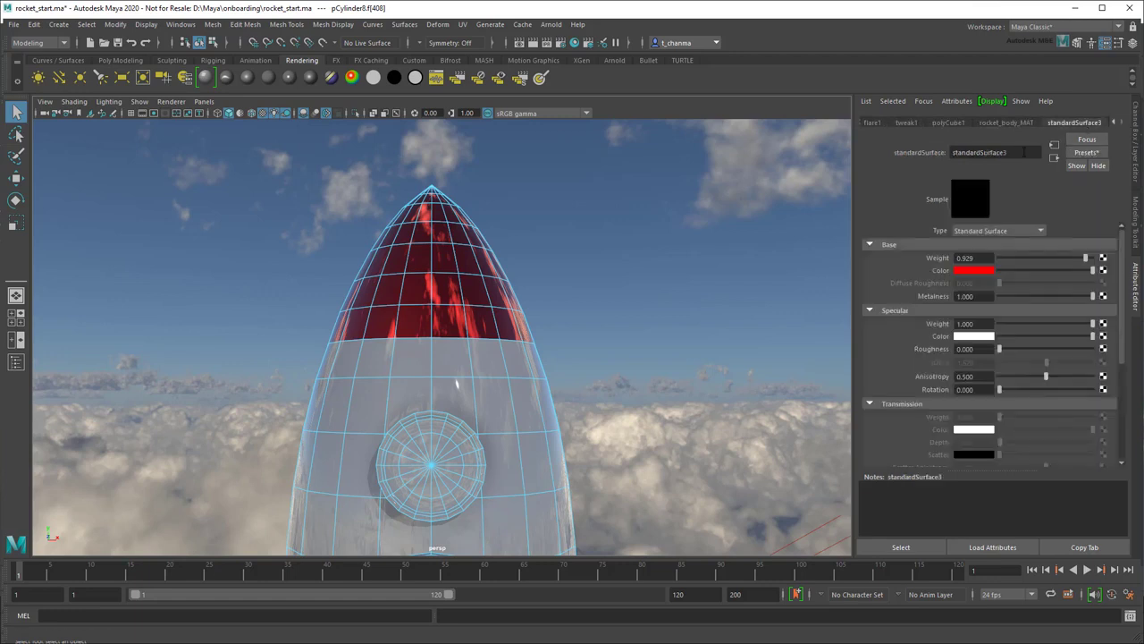
{"action": "double_click", "coordinate": [984, 151]}
{"action": "type", "text": "rocket_red_MAT"}
{"action": "key", "text": "Return"}
Lasso-select the left fin's faces on the rocket mesh.
{"action": "left_click", "coordinate": [616, 349]}
{"action": "scroll", "coordinate": [616, 350], "scroll_direction": "down", "scroll_amount": 3}
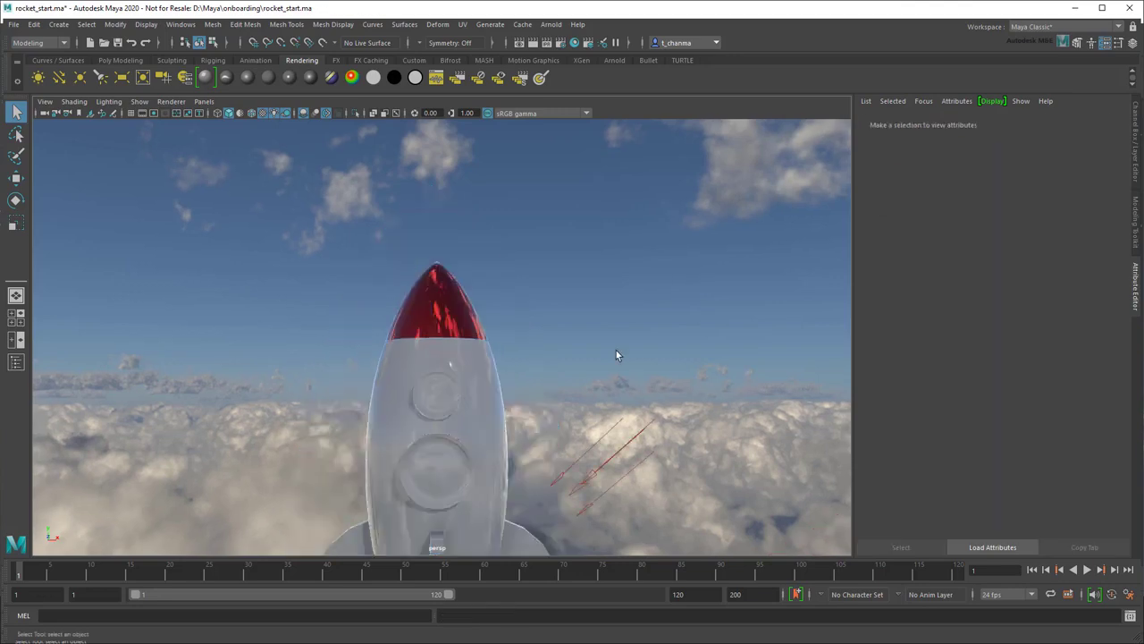
{"action": "scroll", "coordinate": [644, 295], "scroll_direction": "down", "scroll_amount": 3}
{"action": "scroll", "coordinate": [659, 248], "scroll_direction": "down", "scroll_amount": 2}
{"action": "scroll", "coordinate": [659, 249], "scroll_direction": "up", "scroll_amount": 1}
{"action": "scroll", "coordinate": [664, 284], "scroll_direction": "up", "scroll_amount": 2}
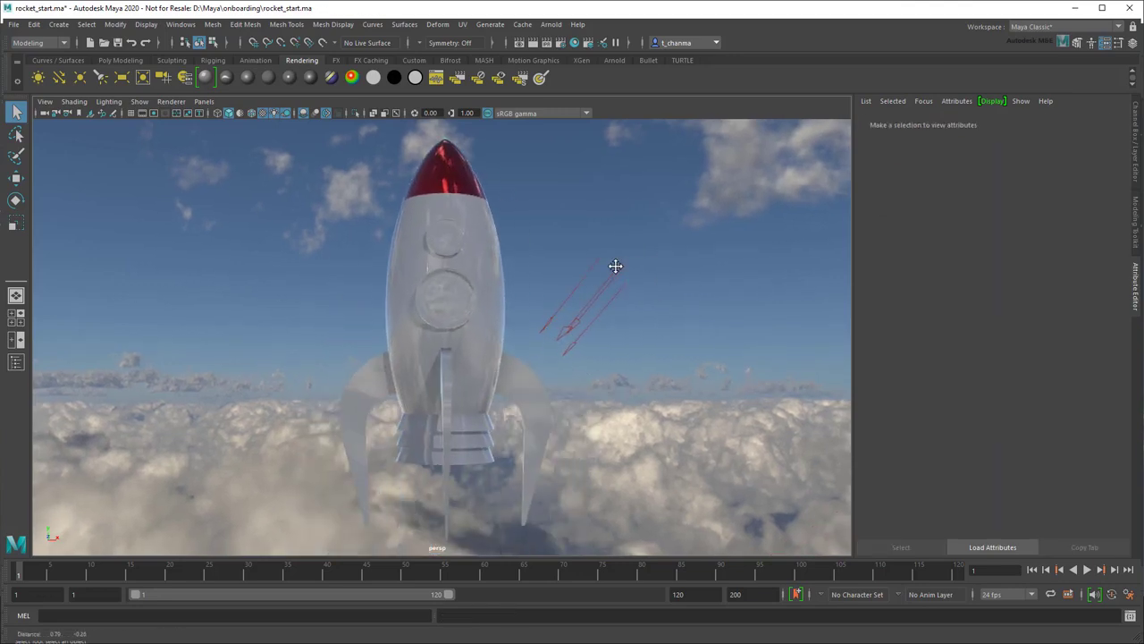
{"action": "scroll", "coordinate": [616, 266], "scroll_direction": "up", "scroll_amount": 1}
{"action": "scroll", "coordinate": [600, 371], "scroll_direction": "up", "scroll_amount": 3}
{"action": "scroll", "coordinate": [733, 184], "scroll_direction": "up", "scroll_amount": 2}
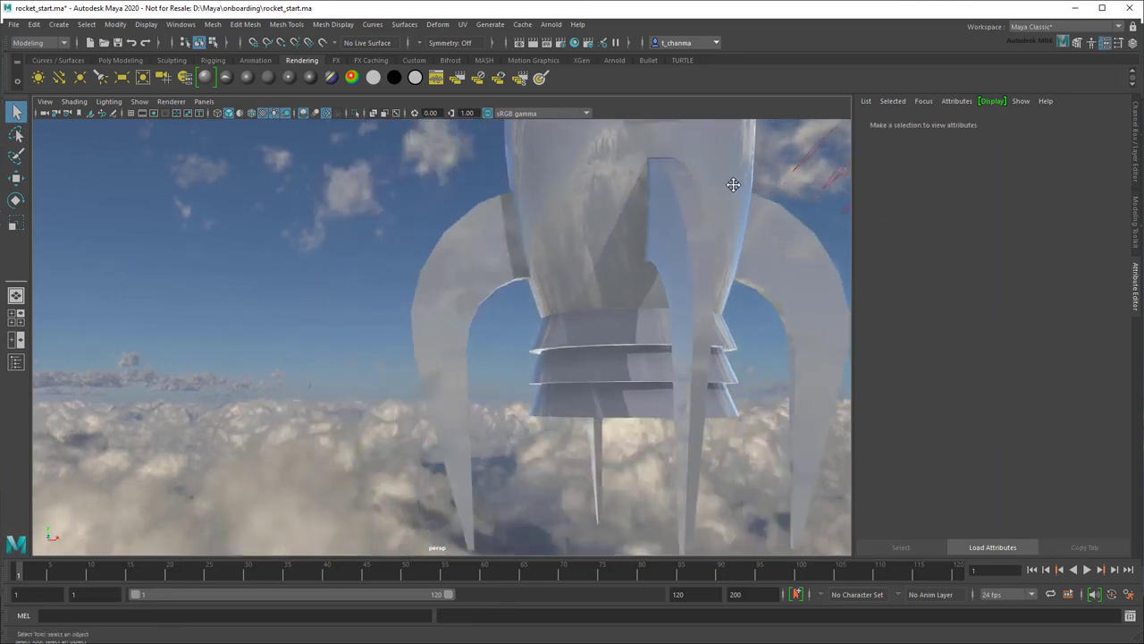
{"action": "scroll", "coordinate": [710, 276], "scroll_direction": "up", "scroll_amount": 1}
{"action": "left_click", "coordinate": [459, 273]}
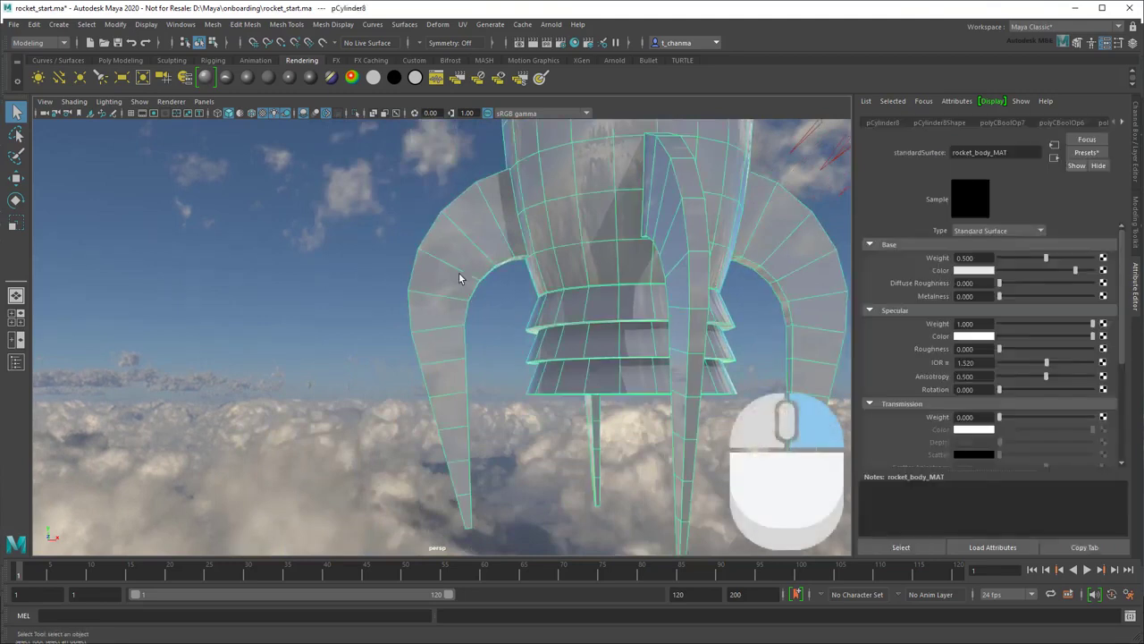
{"action": "right_click_drag", "start_coordinate": [458, 256], "coordinate": [461, 282]}
{"action": "left_click", "coordinate": [16, 134]}
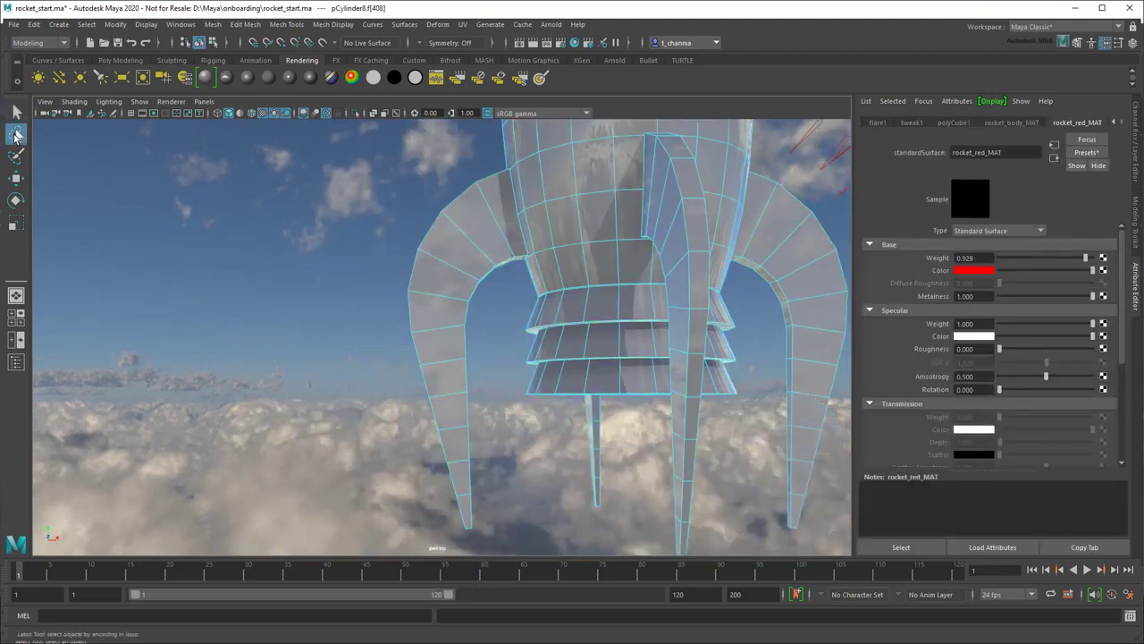
{"action": "left_click_drag", "start_coordinate": [499, 170], "coordinate": [333, 214]}
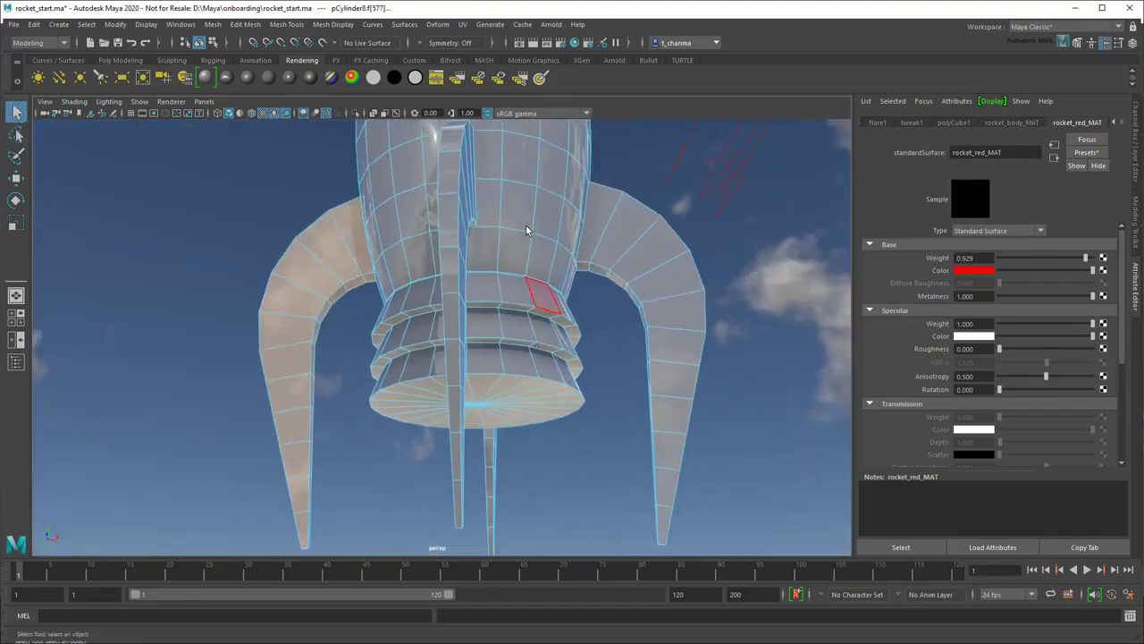
Mirror the selection across X and add the right fin's faces.
{"action": "left_click", "coordinate": [452, 42]}
{"action": "left_click", "coordinate": [442, 62]}
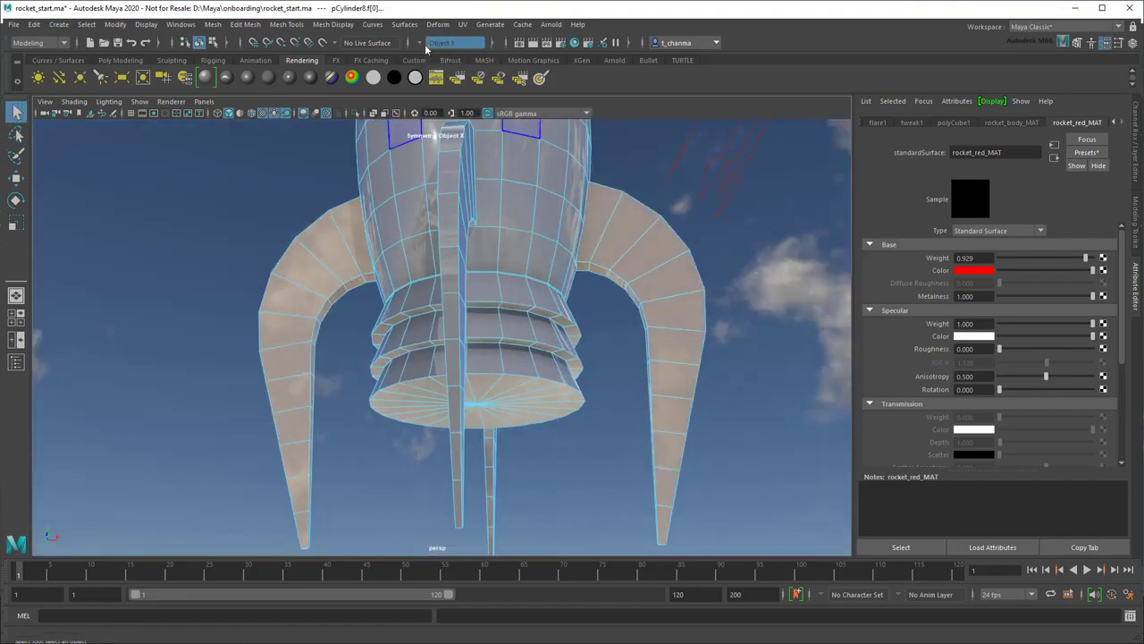
{"action": "left_click", "coordinate": [438, 42]}
{"action": "left_click_drag", "start_coordinate": [483, 224], "coordinate": [581, 365], "text": "alt"}
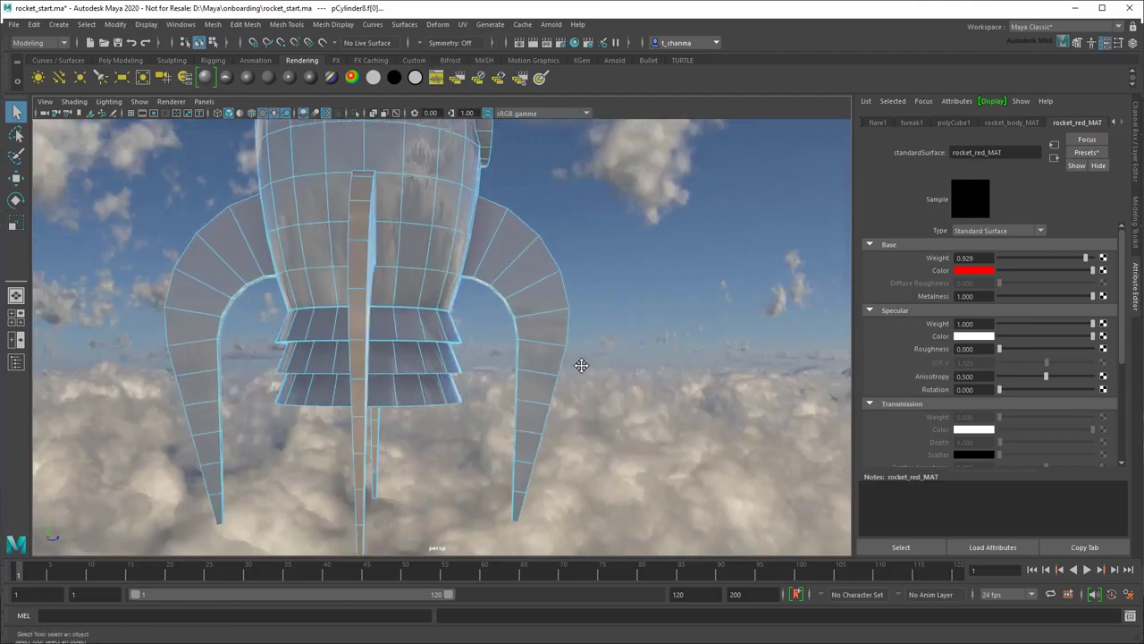
{"action": "left_click", "coordinate": [16, 133]}
{"action": "left_click", "coordinate": [461, 281], "text": "shift"}
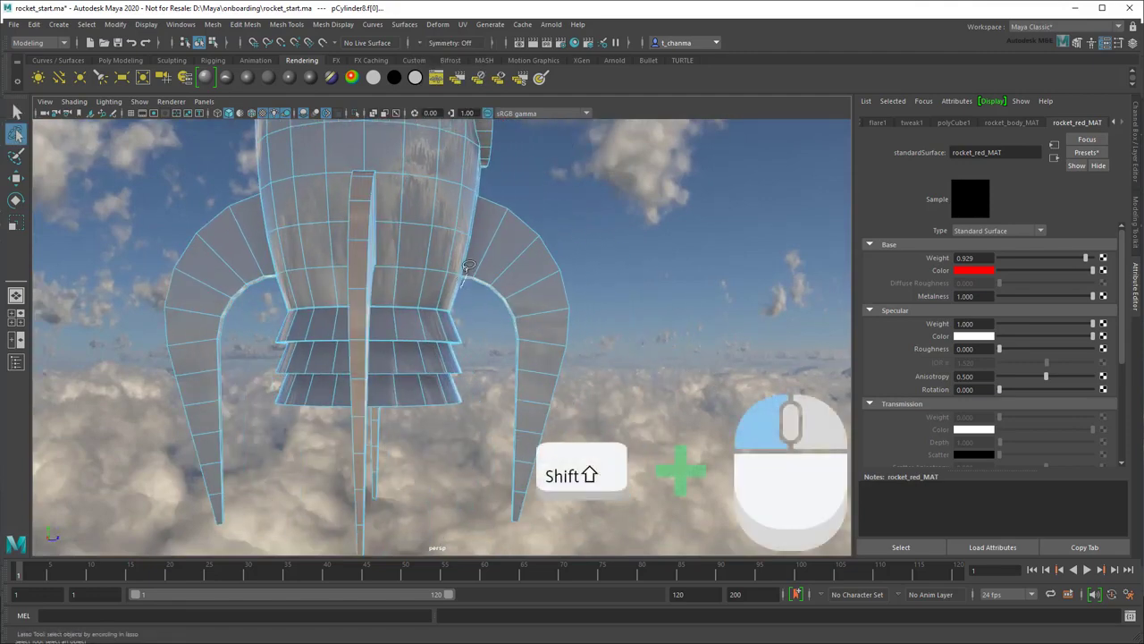
{"action": "left_click_drag", "start_coordinate": [481, 223], "coordinate": [487, 540], "text": "shift"}
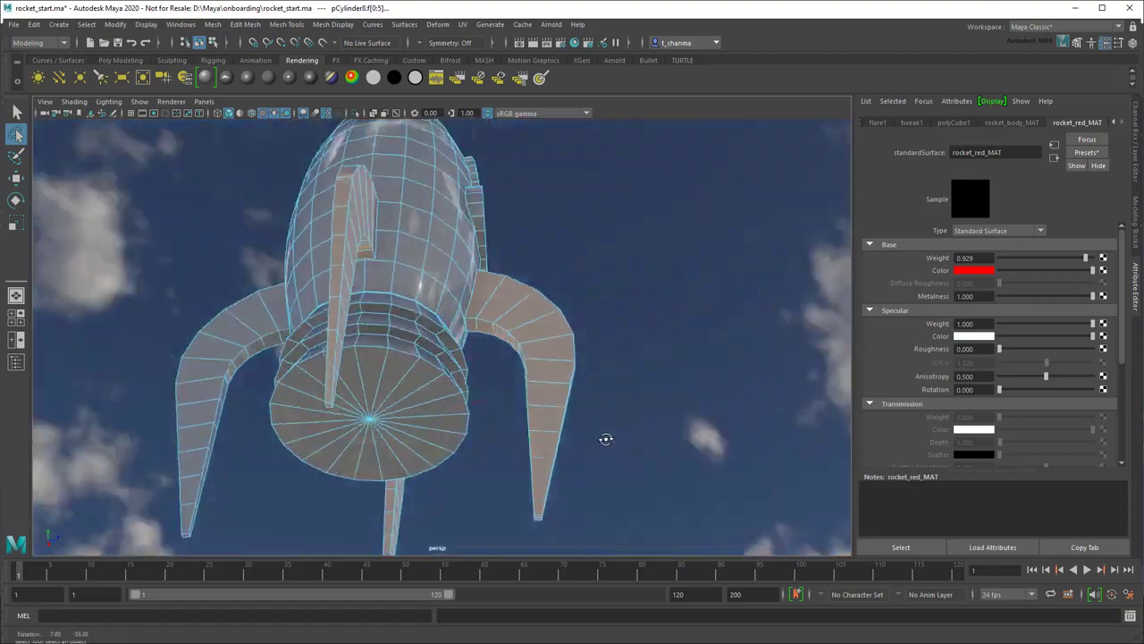
Turn symmetry back off and bring up Assign Existing Material for the fins.
{"action": "left_click_drag", "start_coordinate": [606, 439], "coordinate": [590, 393], "text": "alt"}
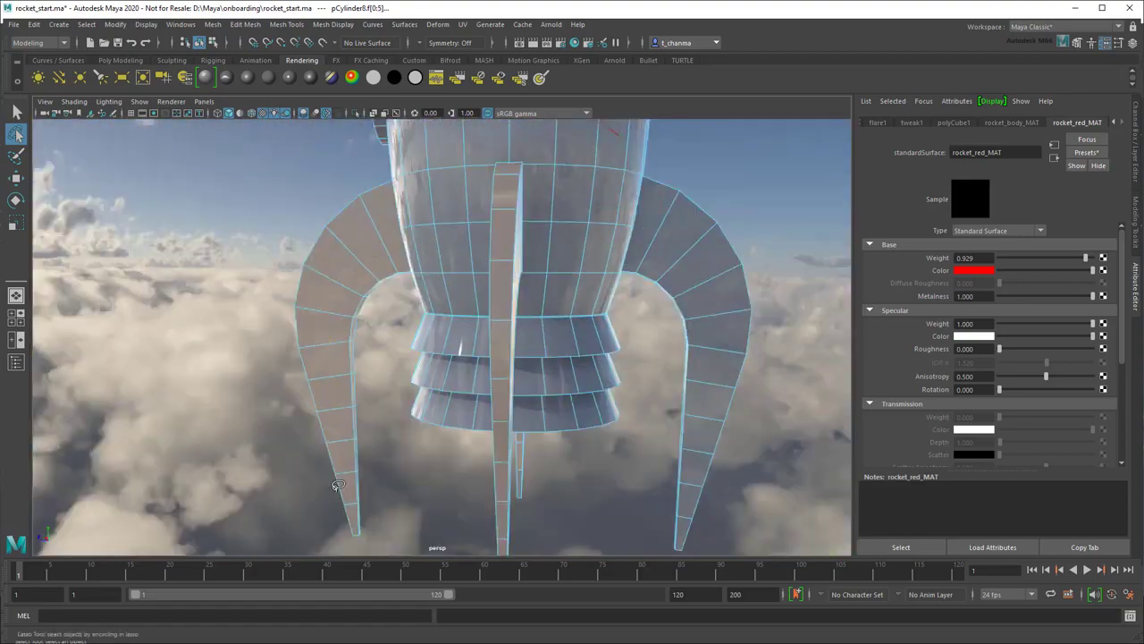
{"action": "left_click", "coordinate": [420, 44]}
{"action": "left_click", "coordinate": [456, 83]}
{"action": "left_click", "coordinate": [447, 42]}
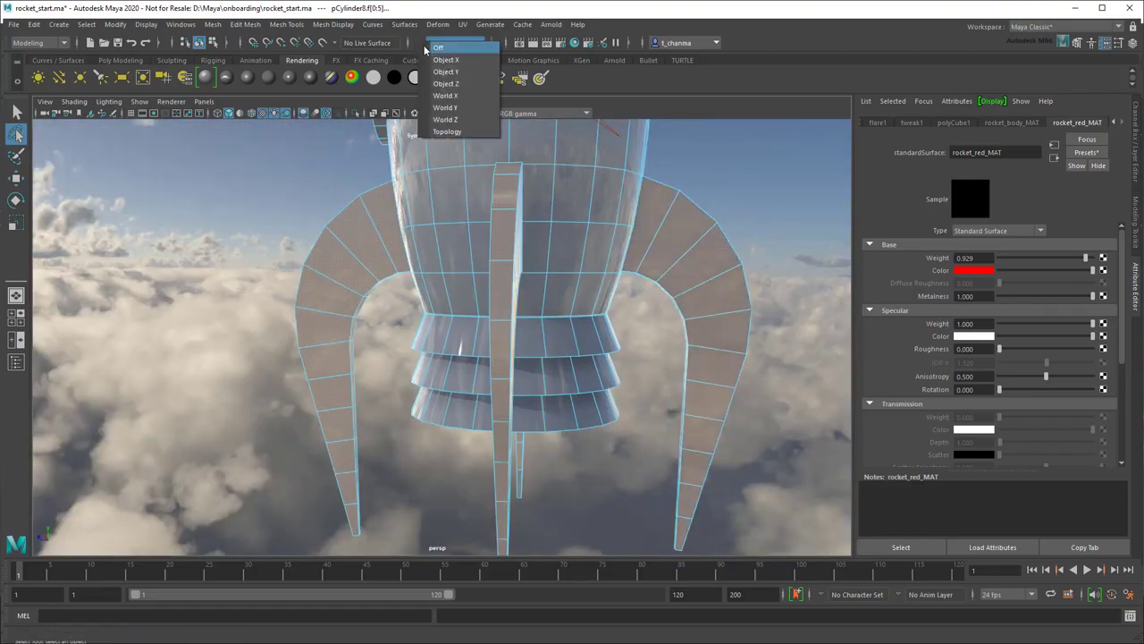
{"action": "left_click_drag", "start_coordinate": [620, 360], "coordinate": [274, 421], "text": "alt"}
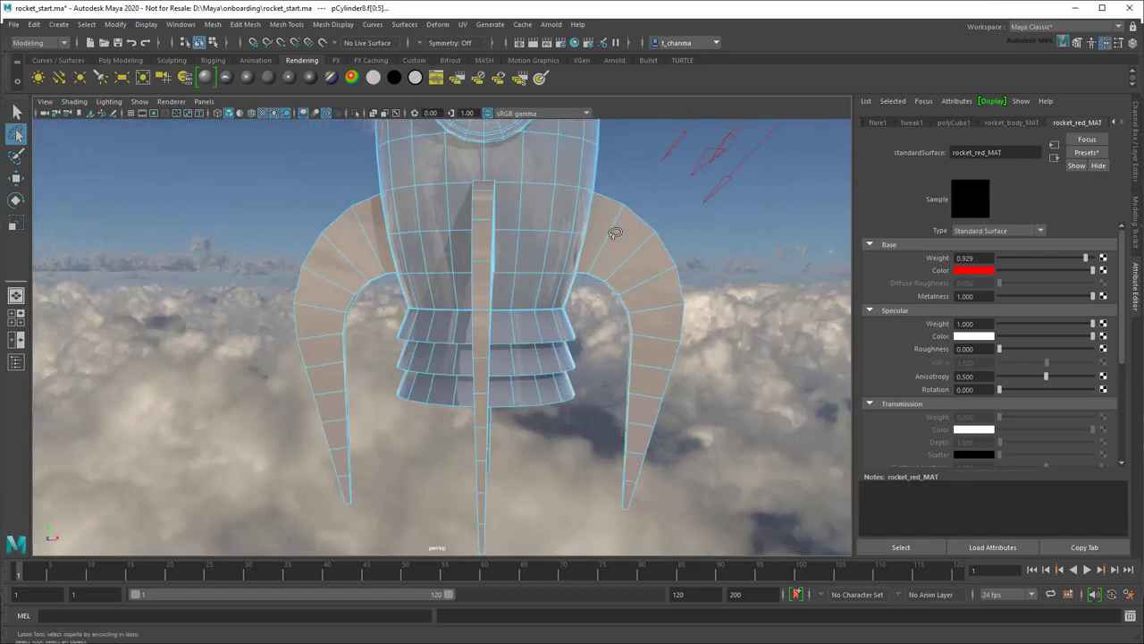
{"action": "left_click", "coordinate": [18, 110]}
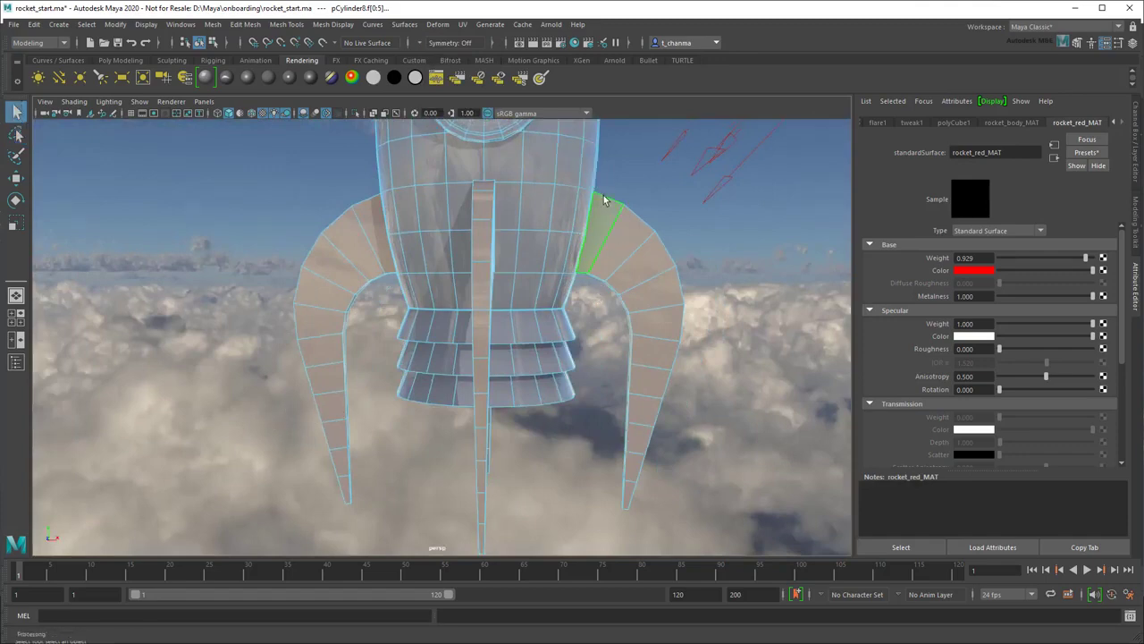
{"action": "mouse_move", "coordinate": [597, 206]}
{"action": "right_mouse_down"}
{"action": "mouse_move", "coordinate": [631, 533]}
{"action": "mouse_move", "coordinate": [714, 558]}
{"action": "right_mouse_up"}
Apply rocket_red_MAT to the selected fins and frame the whole rocket.
{"action": "left_click", "coordinate": [655, 306]}
{"action": "left_click_drag", "start_coordinate": [654, 306], "coordinate": [641, 380], "text": "alt"}
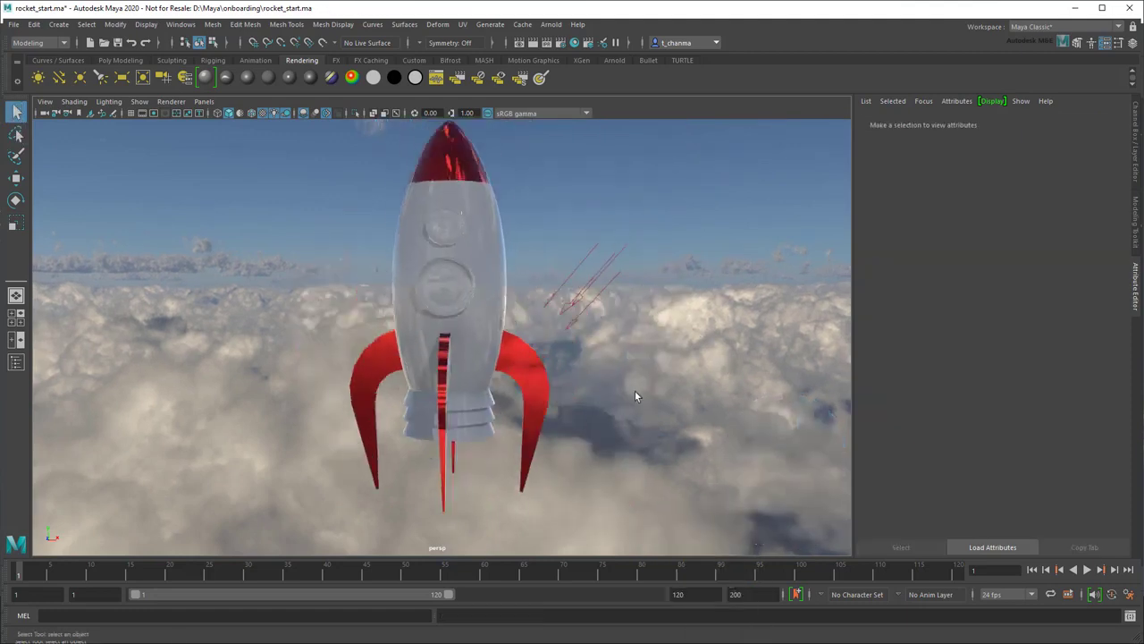
{"action": "middle_click_drag", "start_coordinate": [641, 380], "coordinate": [660, 380], "text": "alt"}
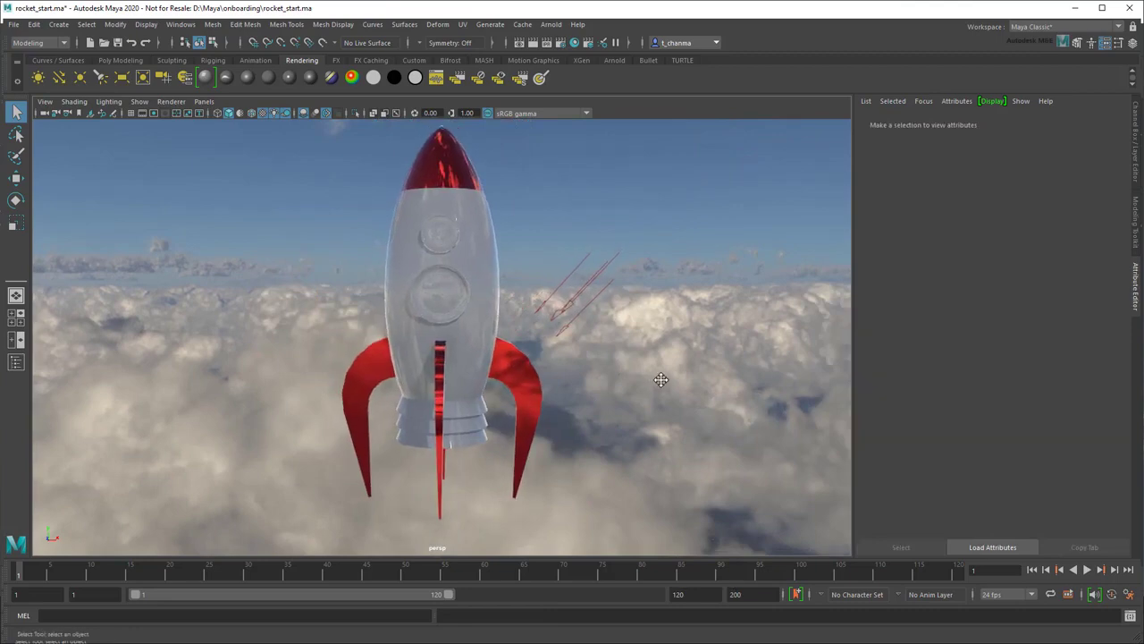
{"action": "scroll", "coordinate": [562, 417], "scroll_direction": "up", "scroll_amount": 3}
{"action": "scroll", "coordinate": [501, 301], "scroll_direction": "up", "scroll_amount": 3}
{"action": "scroll", "coordinate": [572, 289], "scroll_direction": "up", "scroll_amount": 3}
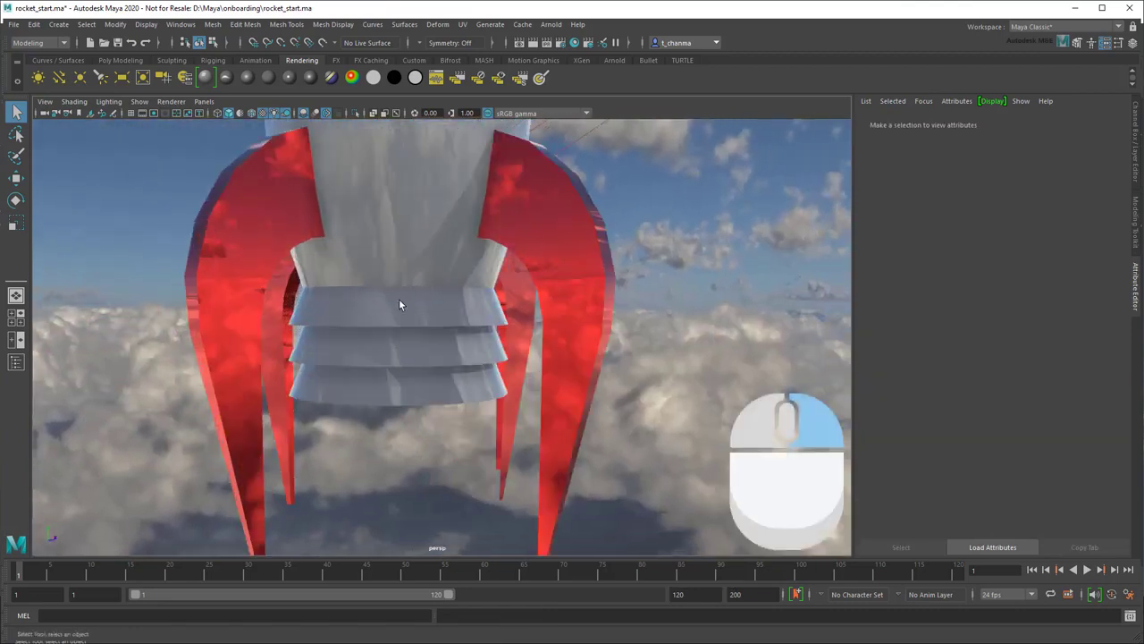
Select the base ring faces and assign a new Standard Surface named booster_MAT.
{"action": "right_click_drag", "start_coordinate": [397, 266], "coordinate": [394, 299]}
{"action": "mouse_move", "coordinate": [298, 293]}
{"action": "left_mouse_down"}
{"action": "mouse_move", "coordinate": [498, 490]}
{"action": "mouse_move", "coordinate": [406, 396]}
{"action": "mouse_move", "coordinate": [364, 410]}
{"action": "left_mouse_up"}
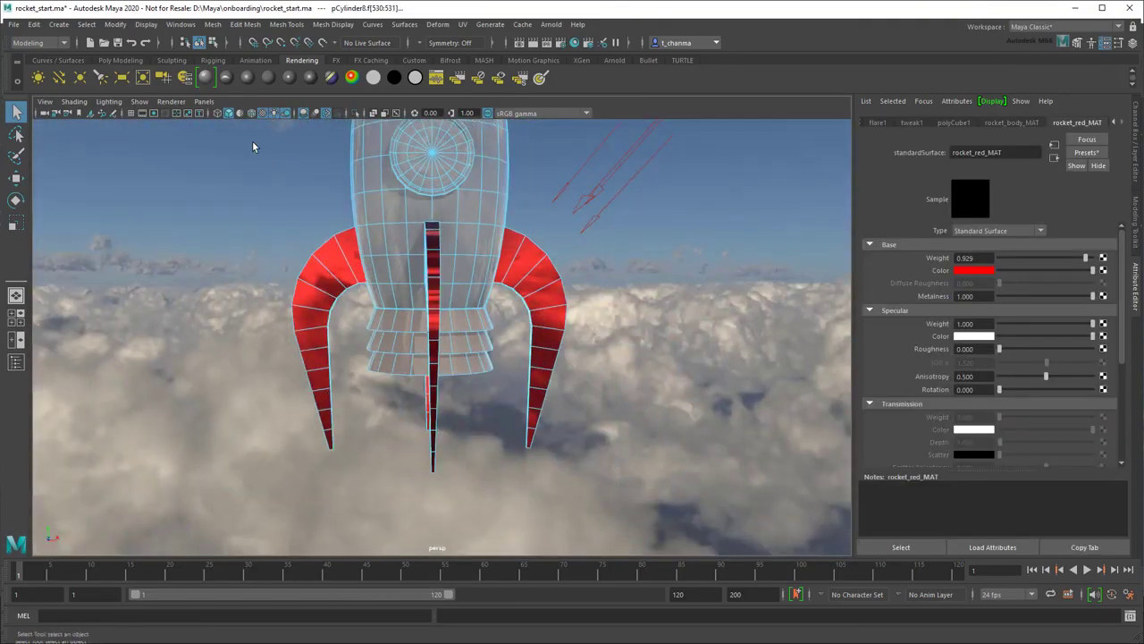
{"action": "left_click", "coordinate": [206, 77]}
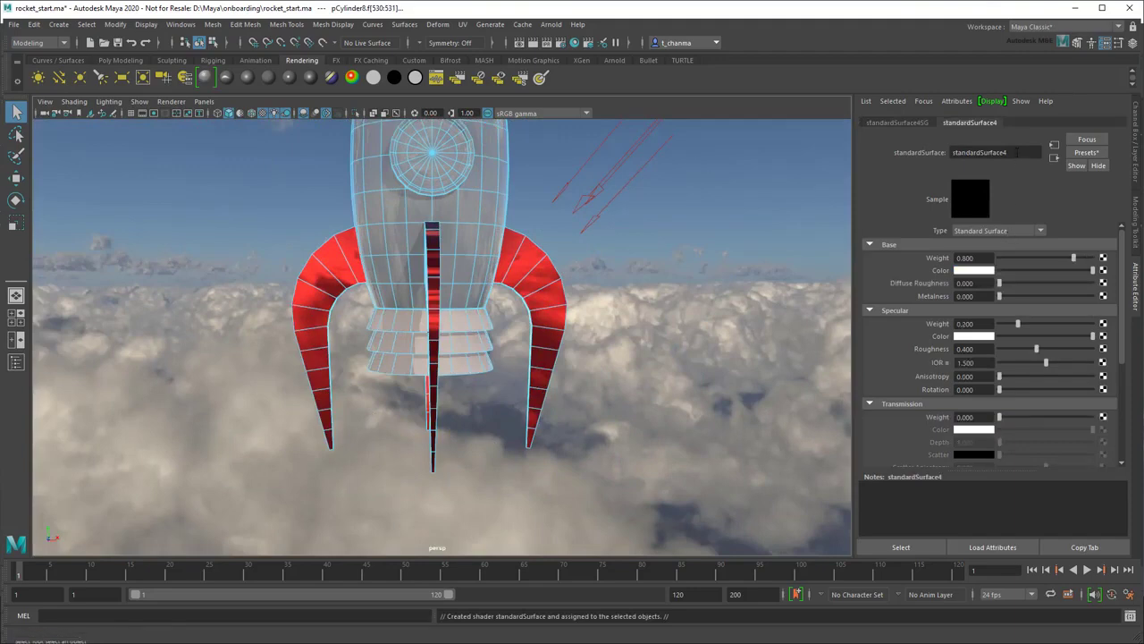
{"action": "double_click", "coordinate": [1017, 152]}
{"action": "type", "text": "booster_MAT"}
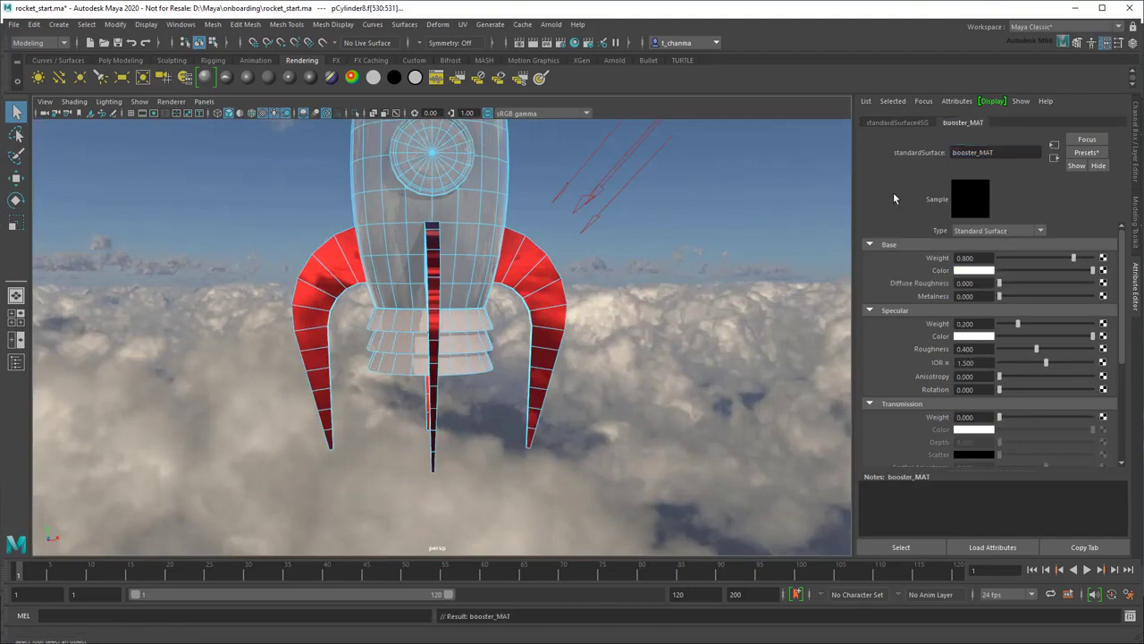
Apply the Ceramic preset to booster_MAT, lower specular weight and darken base colour.
{"action": "left_click", "coordinate": [1087, 153]}
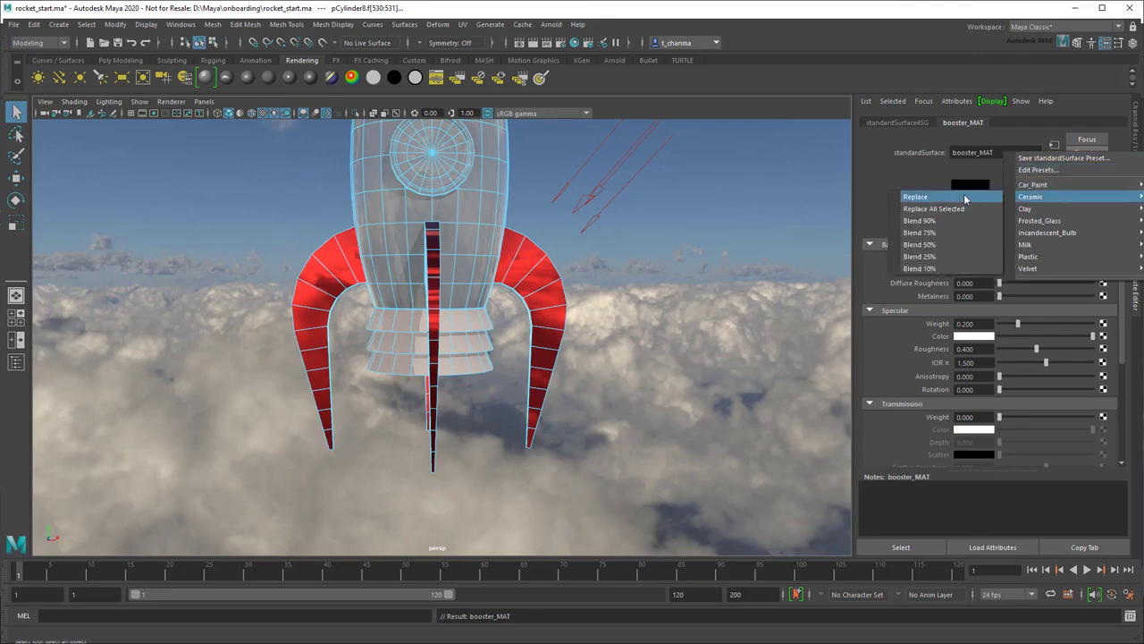
{"action": "left_click", "coordinate": [966, 198]}
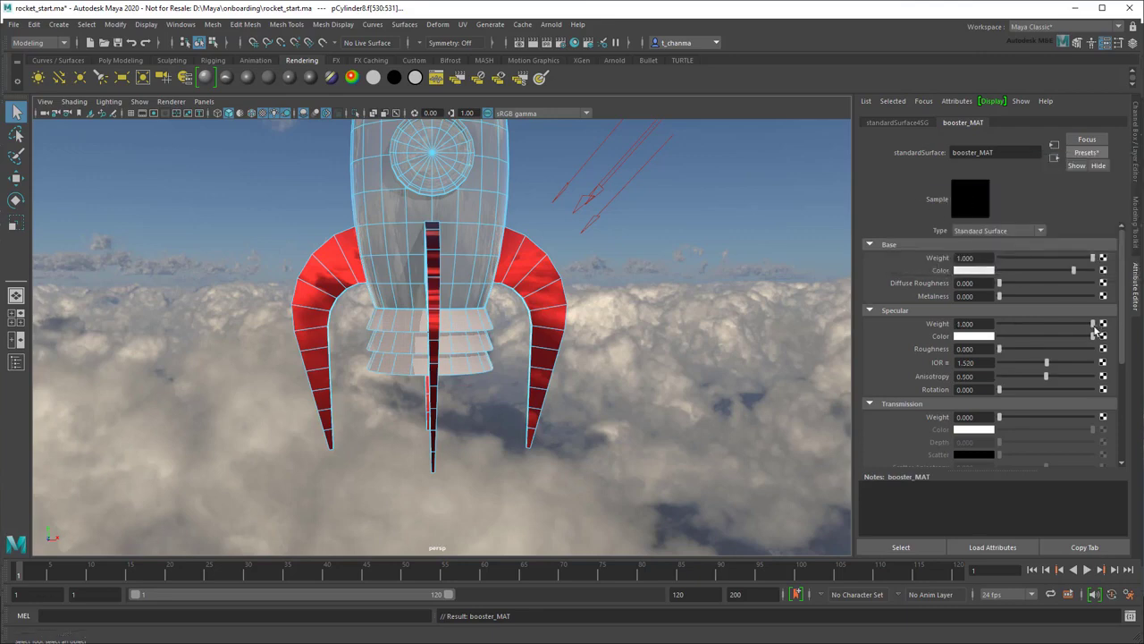
{"action": "left_click_drag", "start_coordinate": [1092, 324], "coordinate": [1004, 336]}
{"action": "left_click_drag", "start_coordinate": [1073, 270], "coordinate": [1001, 270]}
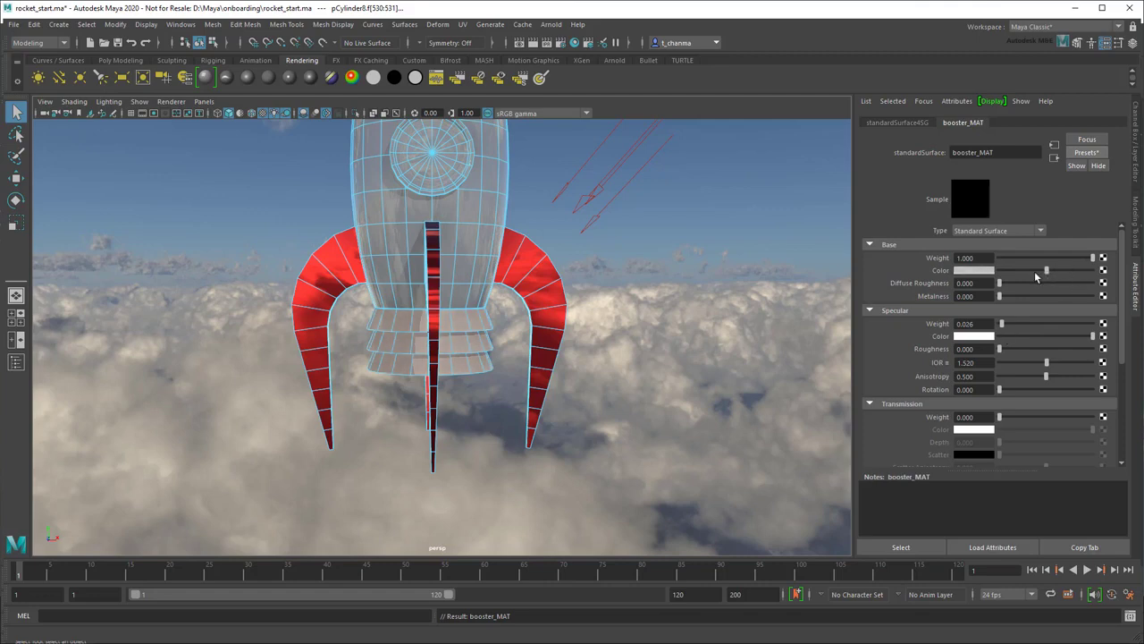
Select the porthole's centre vertex and grow the selection across the porthole.
{"action": "left_click", "coordinate": [760, 335]}
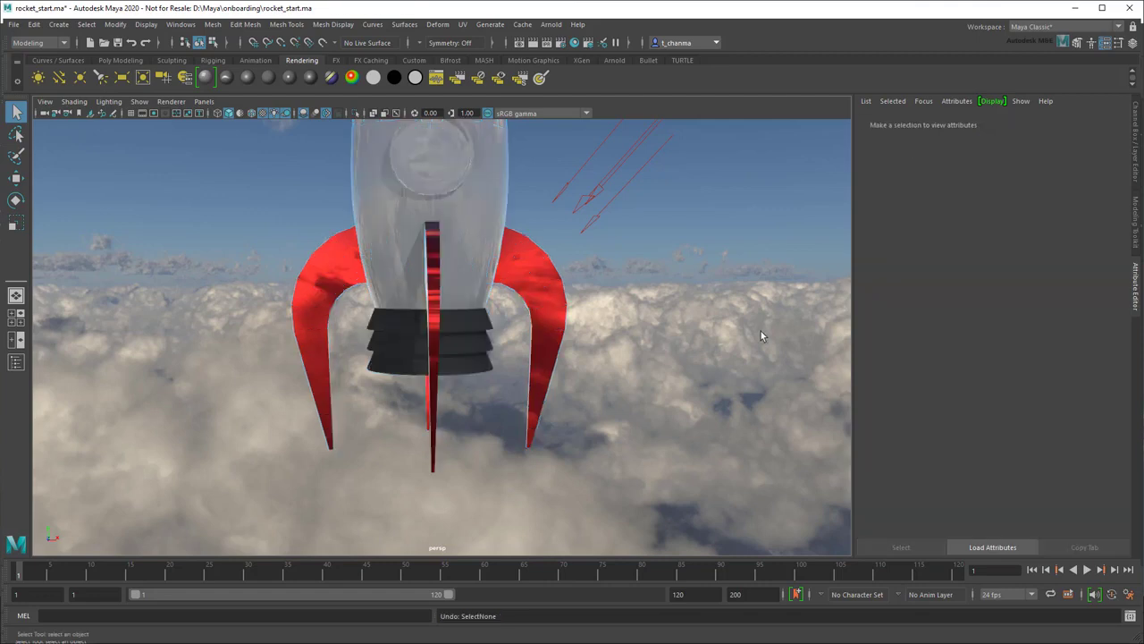
{"action": "scroll", "coordinate": [537, 358], "scroll_direction": "up", "scroll_amount": 5}
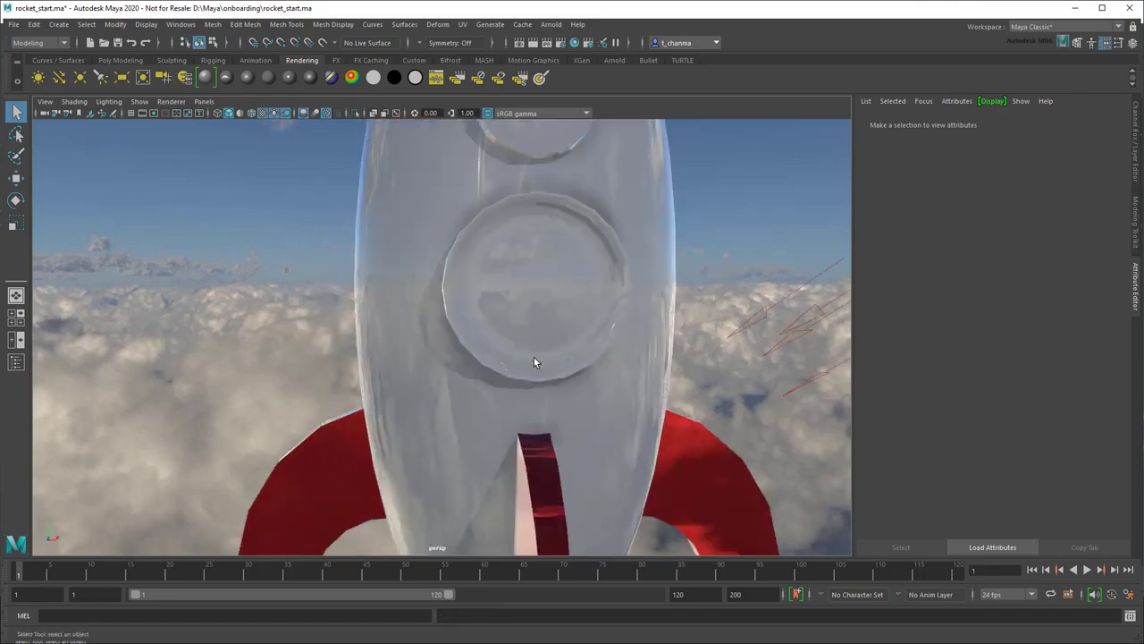
{"action": "scroll", "coordinate": [533, 342], "scroll_direction": "up", "scroll_amount": 3}
{"action": "left_click", "coordinate": [534, 342]}
{"action": "scroll", "coordinate": [514, 316], "scroll_direction": "up", "scroll_amount": 2}
{"action": "scroll", "coordinate": [524, 315], "scroll_direction": "up", "scroll_amount": 2}
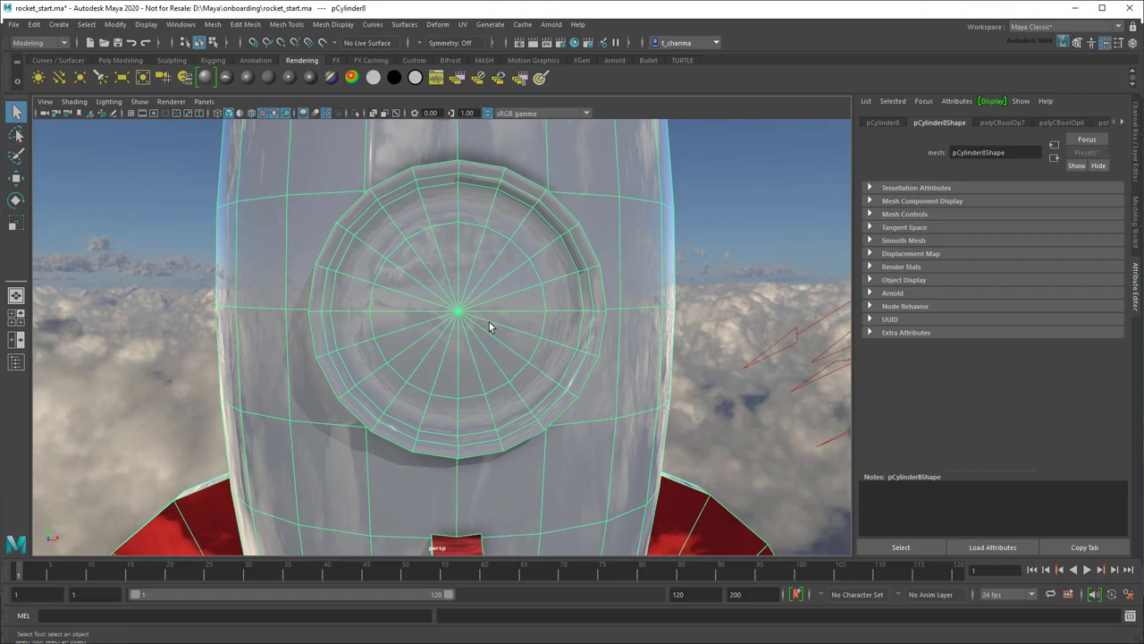
{"action": "right_click_drag", "start_coordinate": [486, 280], "coordinate": [453, 283]}
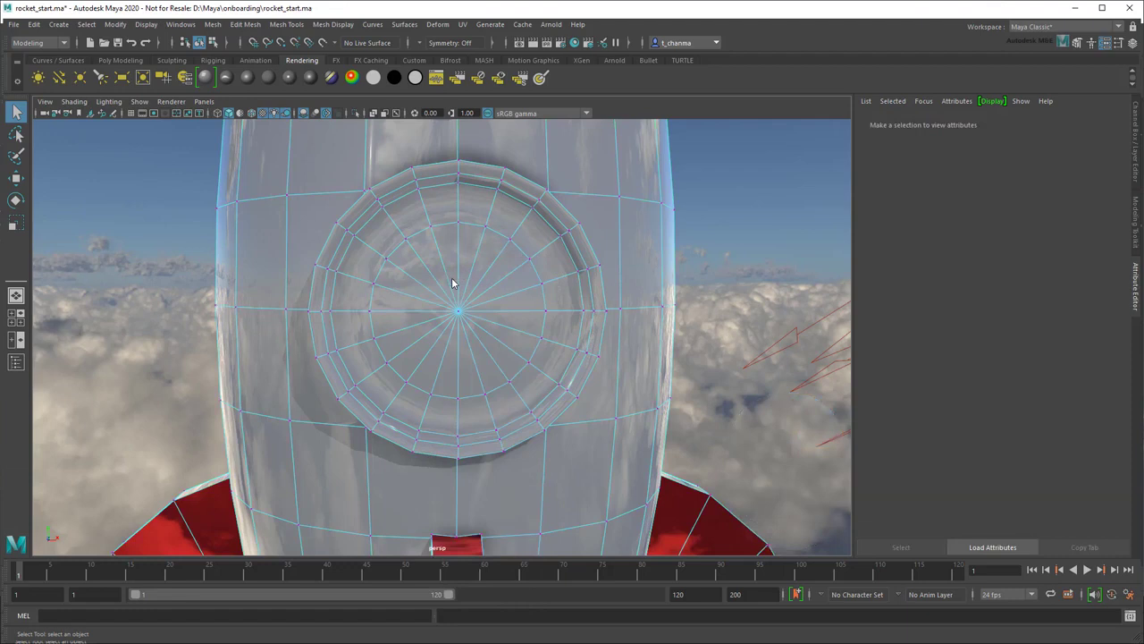
{"action": "left_click", "coordinate": [458, 311]}
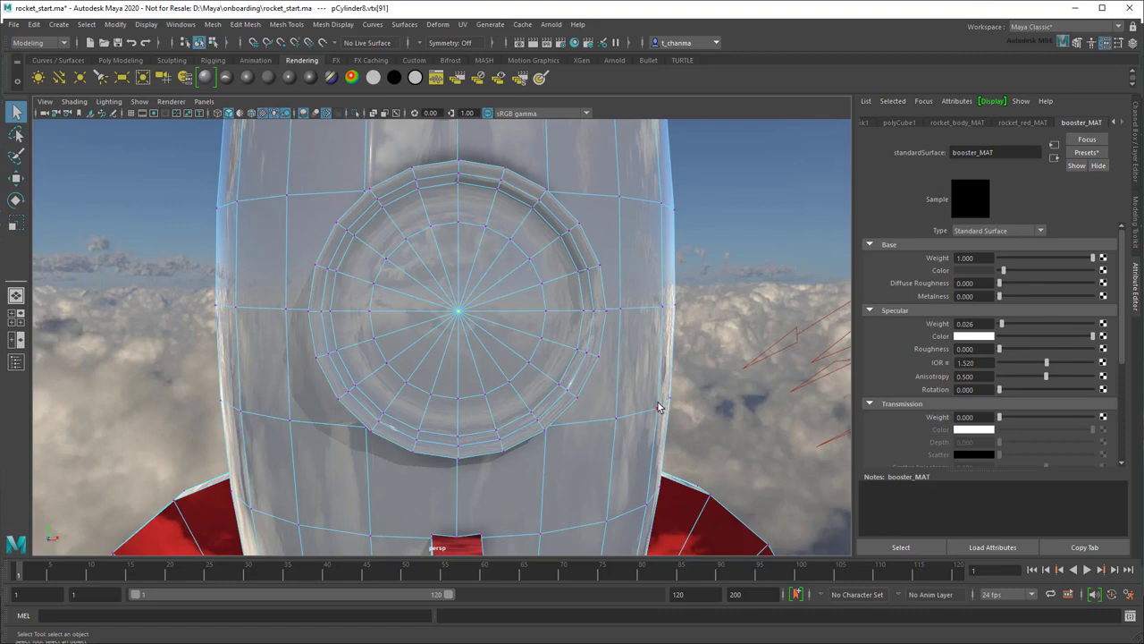
{"action": "key", "text": "shift+period"}
Convert to faces and assign a new Standard Surface named porthole_inner_MAT.
{"action": "left_click", "coordinate": [87, 24]}
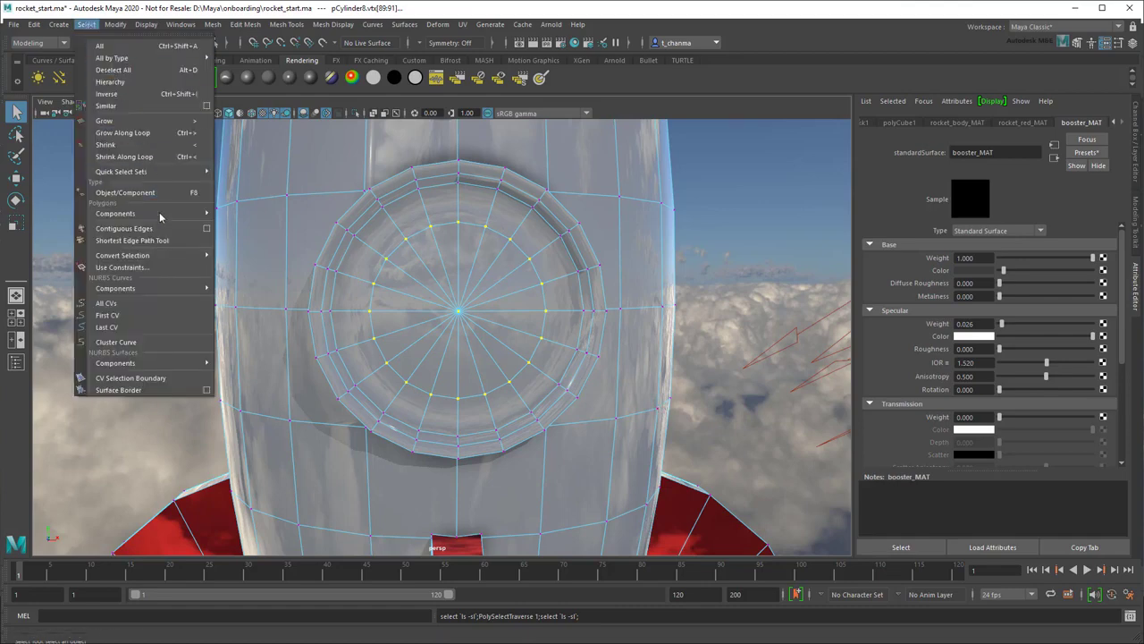
{"action": "mouse_move", "coordinate": [122, 254]}
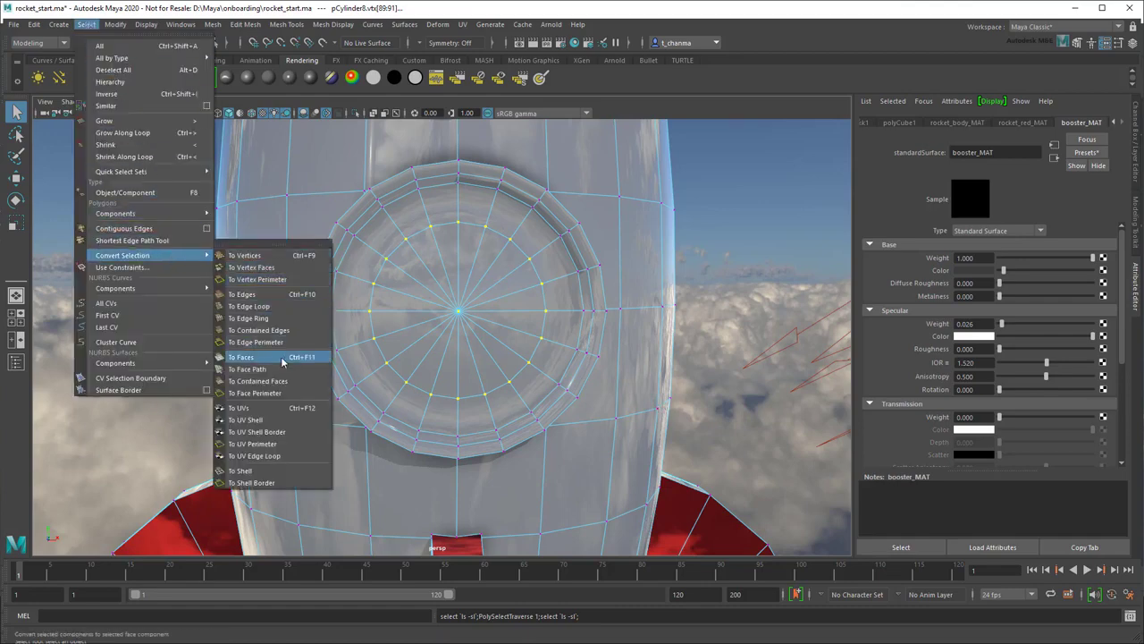
{"action": "left_click", "coordinate": [283, 362]}
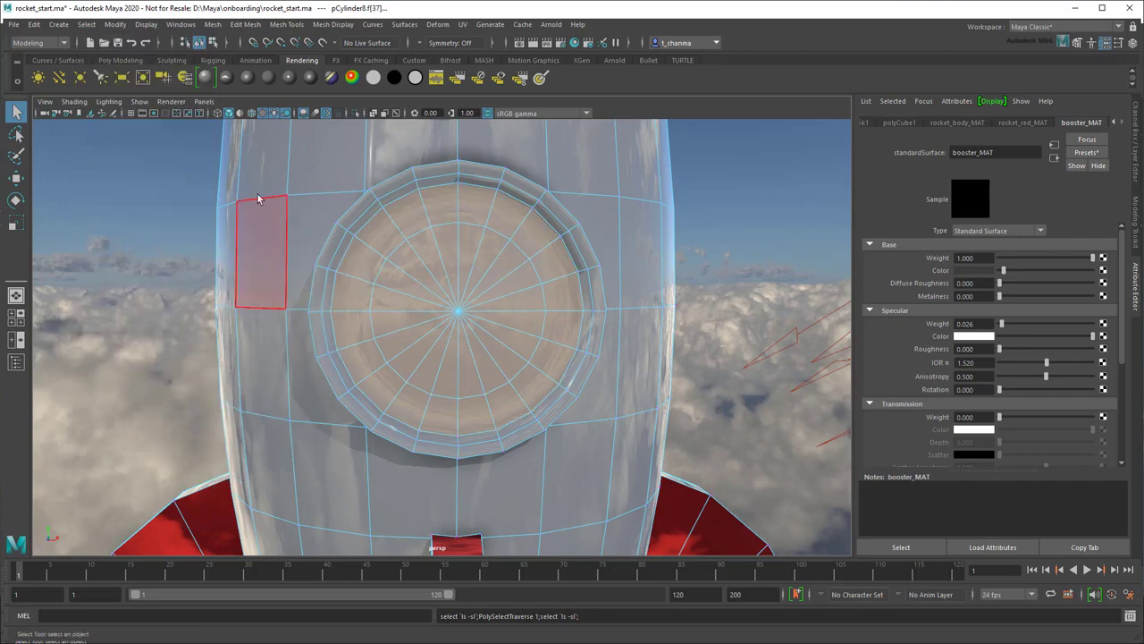
{"action": "left_click", "coordinate": [205, 77]}
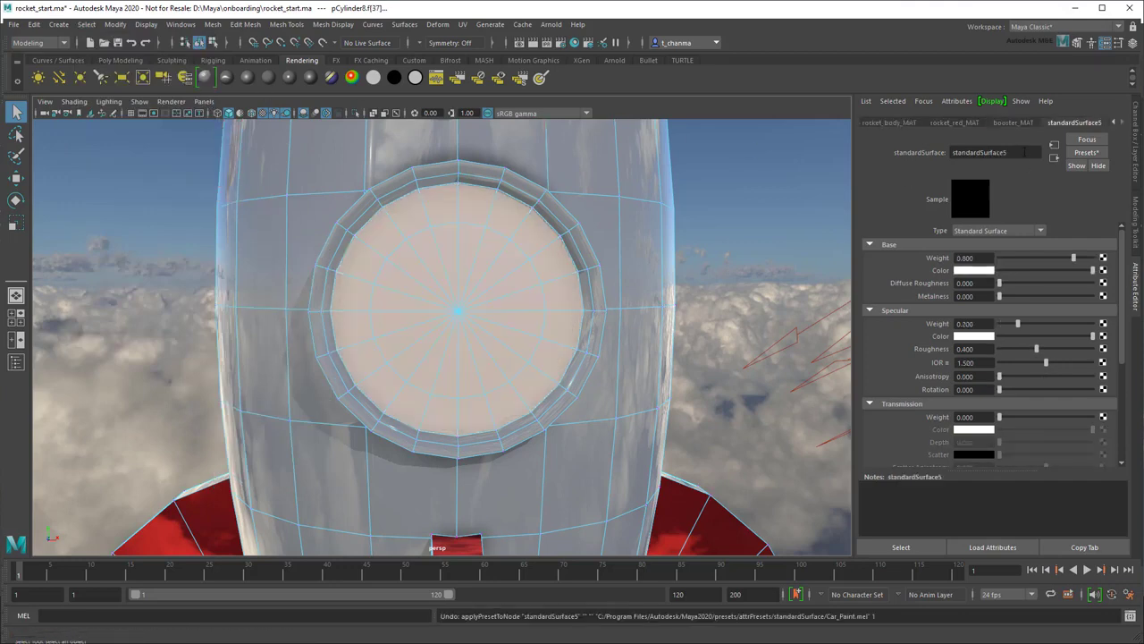
{"action": "double_click", "coordinate": [993, 152]}
{"action": "type", "text": "porthole_inner_M"}
{"action": "type", "text": "AT"}
{"action": "key", "text": "Return"}
Apply the Car_Paint preset to porthole_inner_MAT.
{"action": "left_click", "coordinate": [1086, 152]}
{"action": "mouse_move", "coordinate": [1033, 186]}
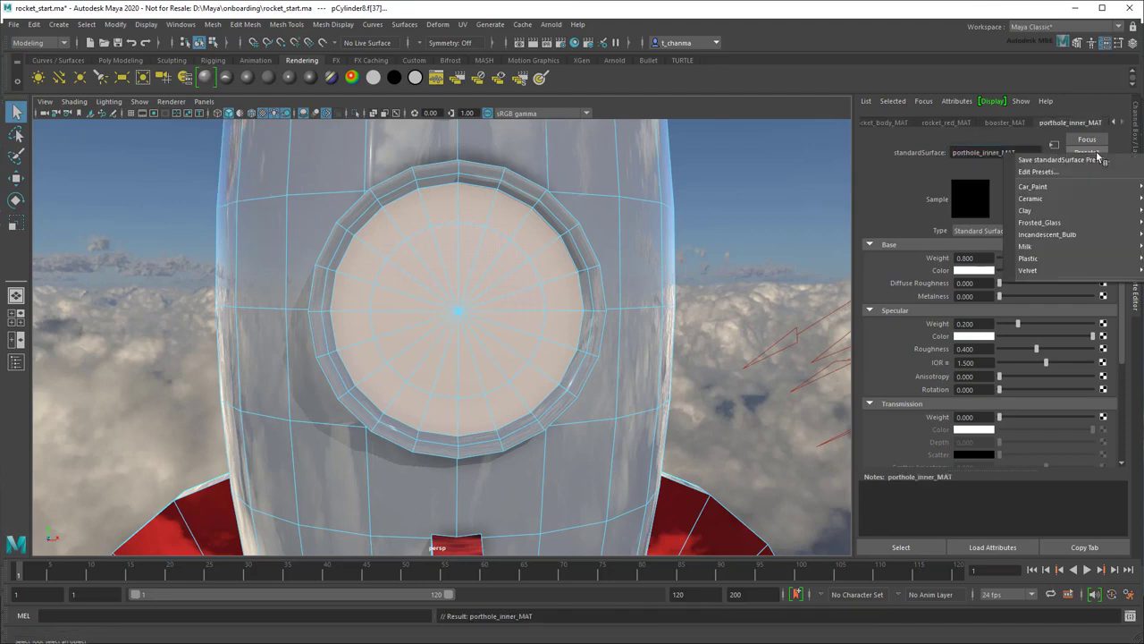
{"action": "left_click", "coordinate": [921, 186]}
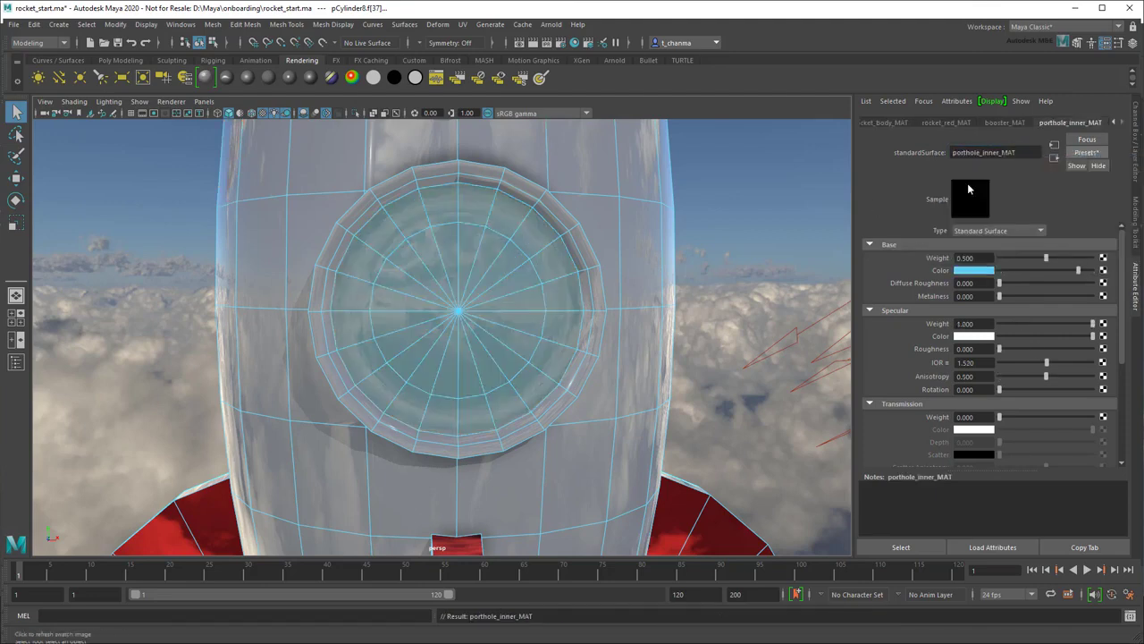
{"action": "left_click", "coordinate": [757, 301]}
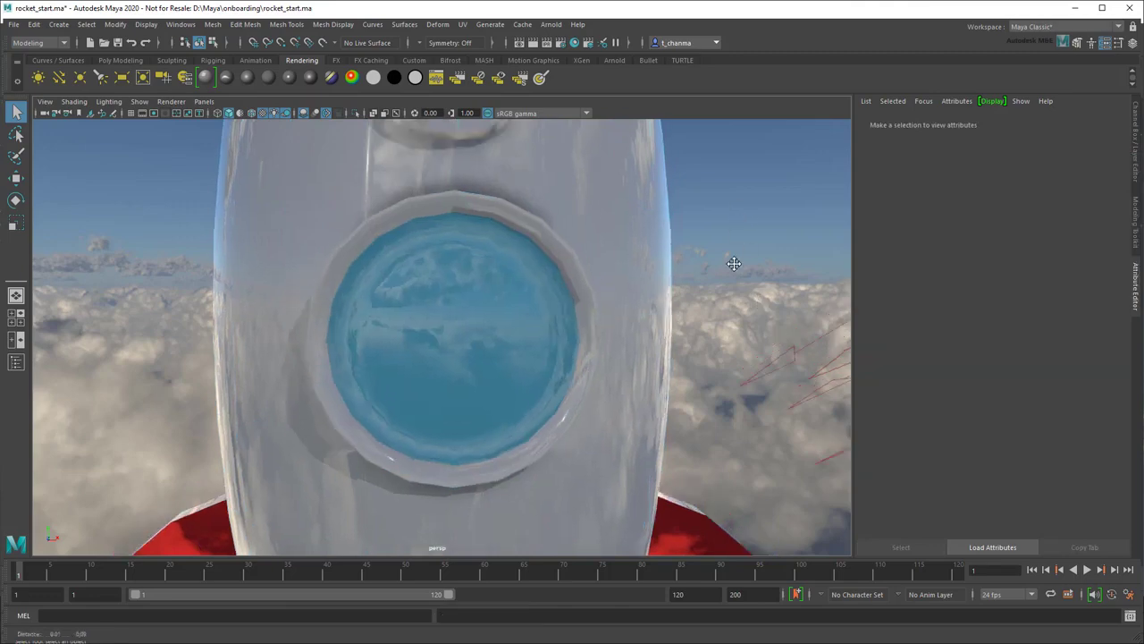
Grow-select the upper porthole's centre vertex to faces and assign porthole_inner_MAT.
{"action": "middle_click_drag", "start_coordinate": [757, 299], "coordinate": [744, 430], "text": "alt"}
{"action": "left_click", "coordinate": [470, 325]}
{"action": "key", "text": "shift+period"}
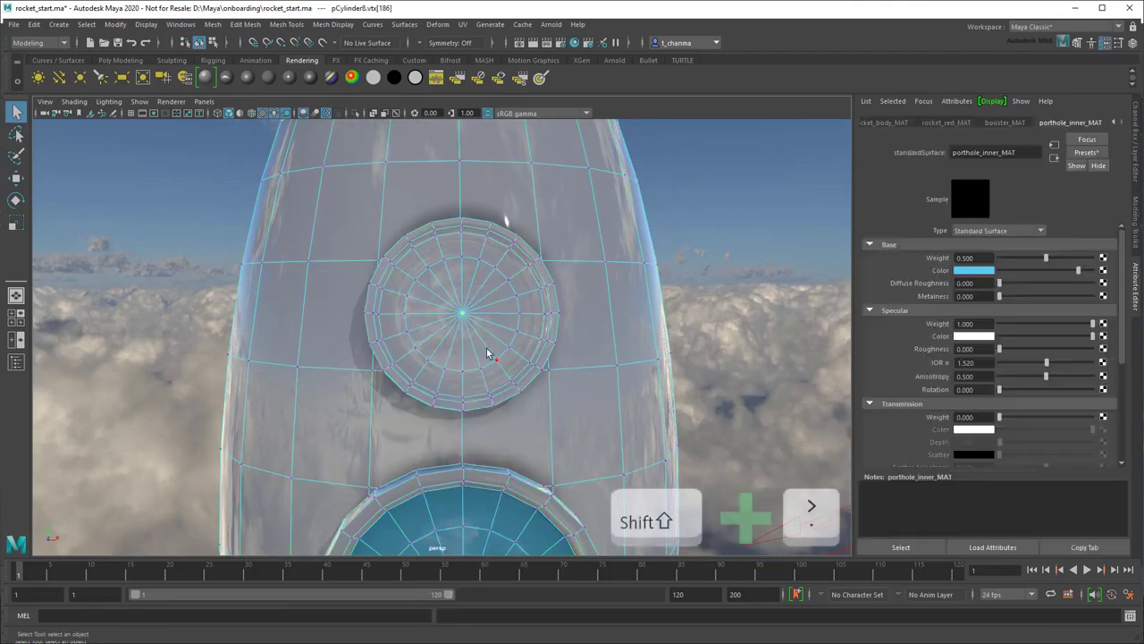
{"action": "key", "text": "shift+period"}
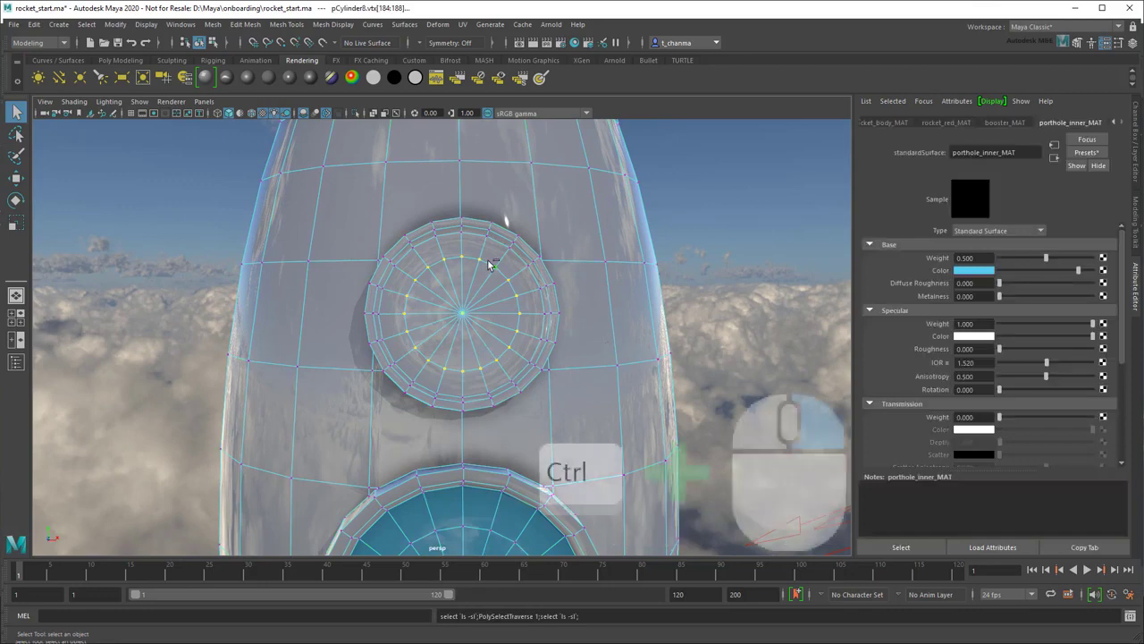
{"action": "right_click_drag", "start_coordinate": [488, 259], "coordinate": [517, 324], "text": "ctrl"}
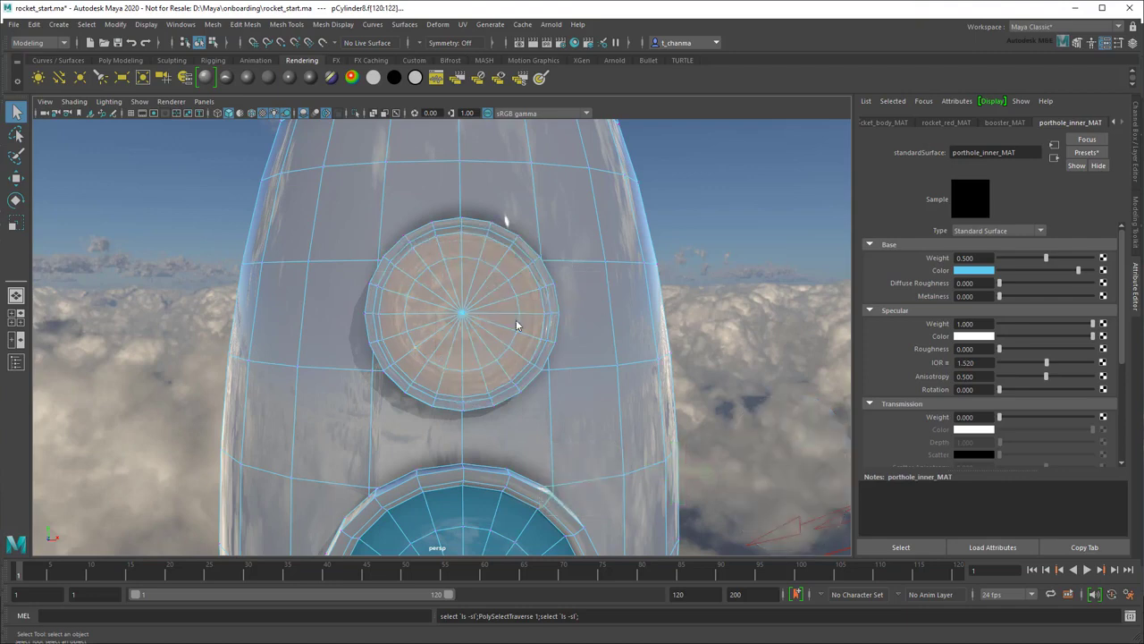
{"action": "mouse_move", "coordinate": [499, 261]}
{"action": "right_mouse_down"}
{"action": "mouse_move", "coordinate": [514, 587]}
{"action": "mouse_move", "coordinate": [619, 610]}
{"action": "right_mouse_up"}
{"action": "left_click", "coordinate": [751, 370]}
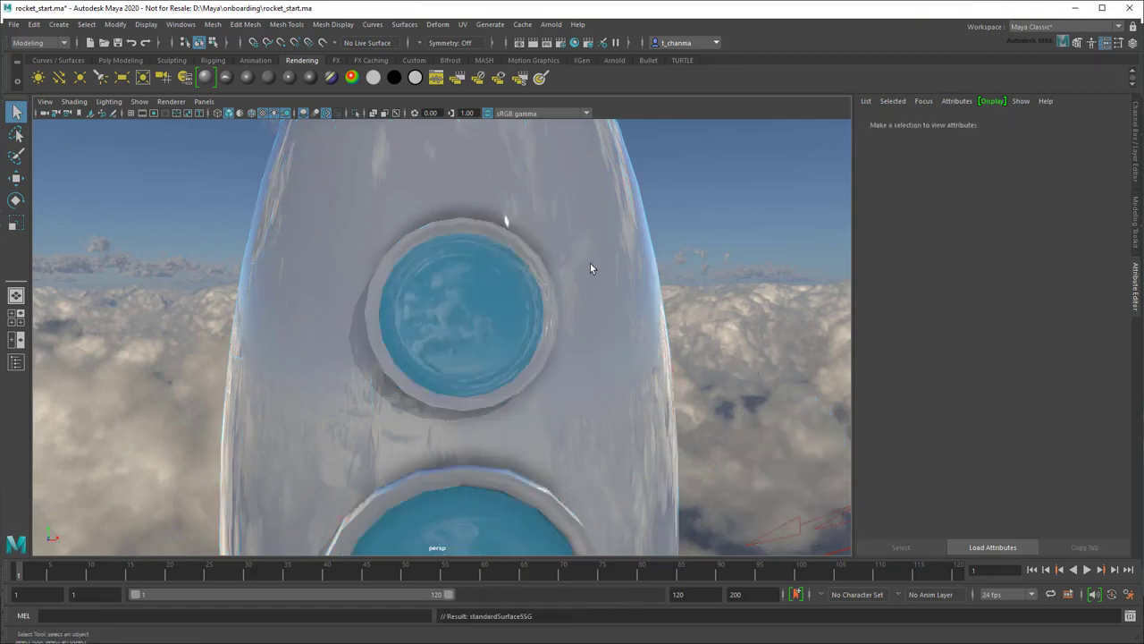
Select the porthole rim faces and grow the selection around the whole rim.
{"action": "scroll", "coordinate": [482, 230], "scroll_direction": "up", "scroll_amount": 2}
{"action": "scroll", "coordinate": [488, 238], "scroll_direction": "up", "scroll_amount": 2}
{"action": "scroll", "coordinate": [451, 297], "scroll_direction": "up", "scroll_amount": 2}
{"action": "right_click_drag", "start_coordinate": [455, 254], "coordinate": [462, 286]}
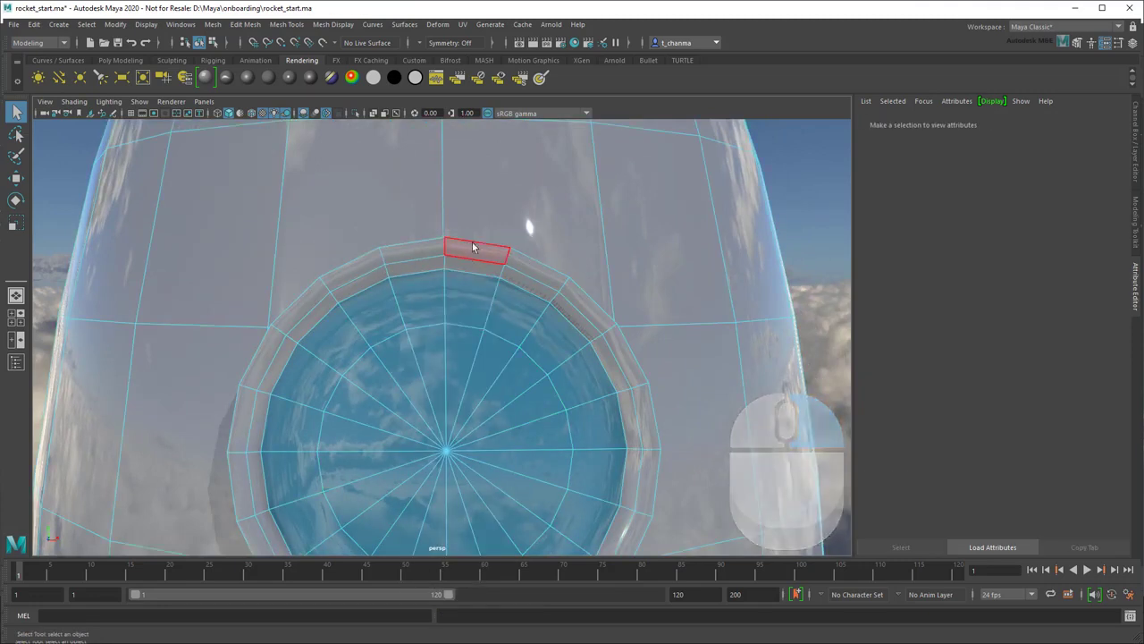
{"action": "left_click", "coordinate": [472, 247]}
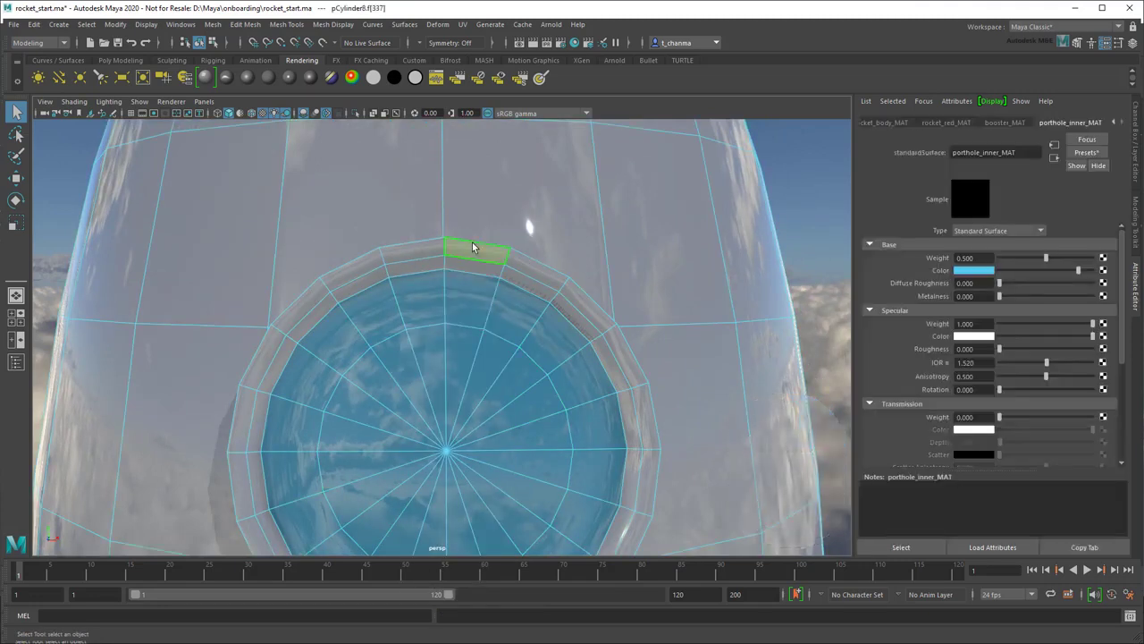
{"action": "left_click", "coordinate": [531, 271], "text": "shift"}
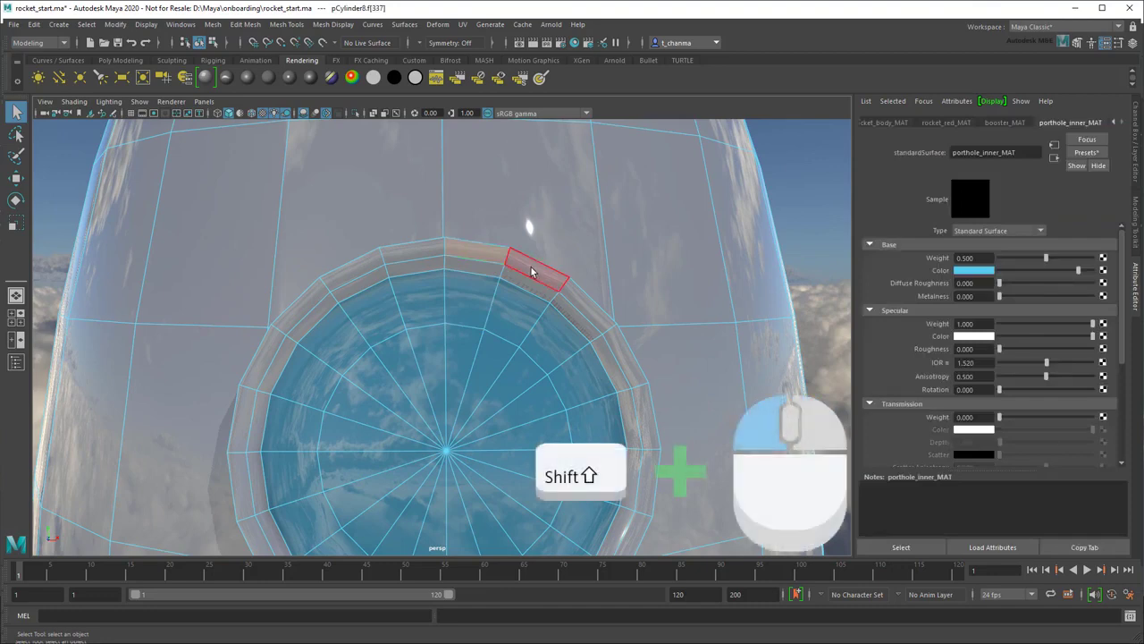
{"action": "mouse_move", "coordinate": [531, 271]}
{"action": "left_mouse_down", "text": "alt"}
{"action": "mouse_move", "coordinate": [673, 348]}
{"action": "mouse_move", "coordinate": [557, 224]}
{"action": "left_mouse_up", "text": "alt"}
{"action": "middle_click_drag", "start_coordinate": [557, 225], "coordinate": [552, 225], "text": "alt"}
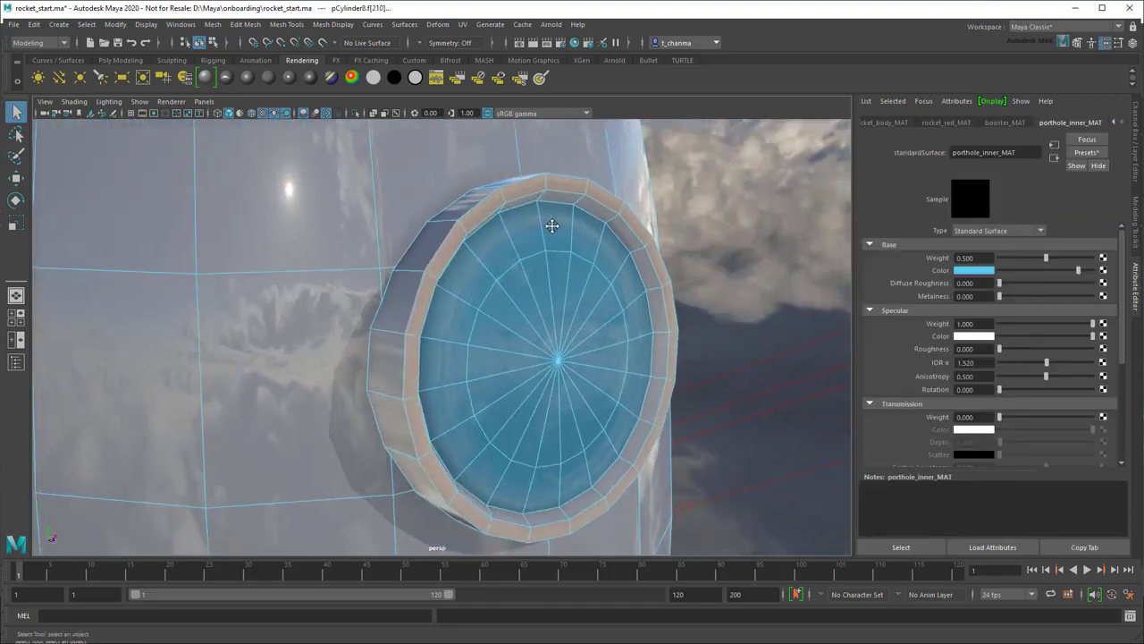
{"action": "key", "text": "shift+period"}
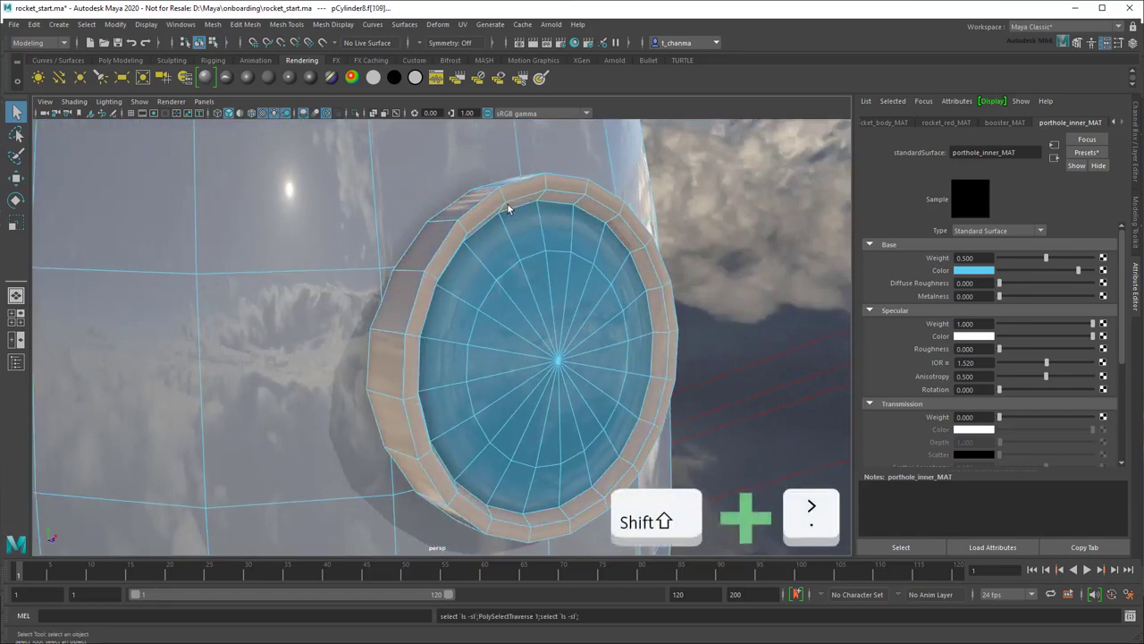
Assign a new Standard Surface named porthole_rim_MAT and apply the Ceramic preset.
{"action": "left_click", "coordinate": [206, 78]}
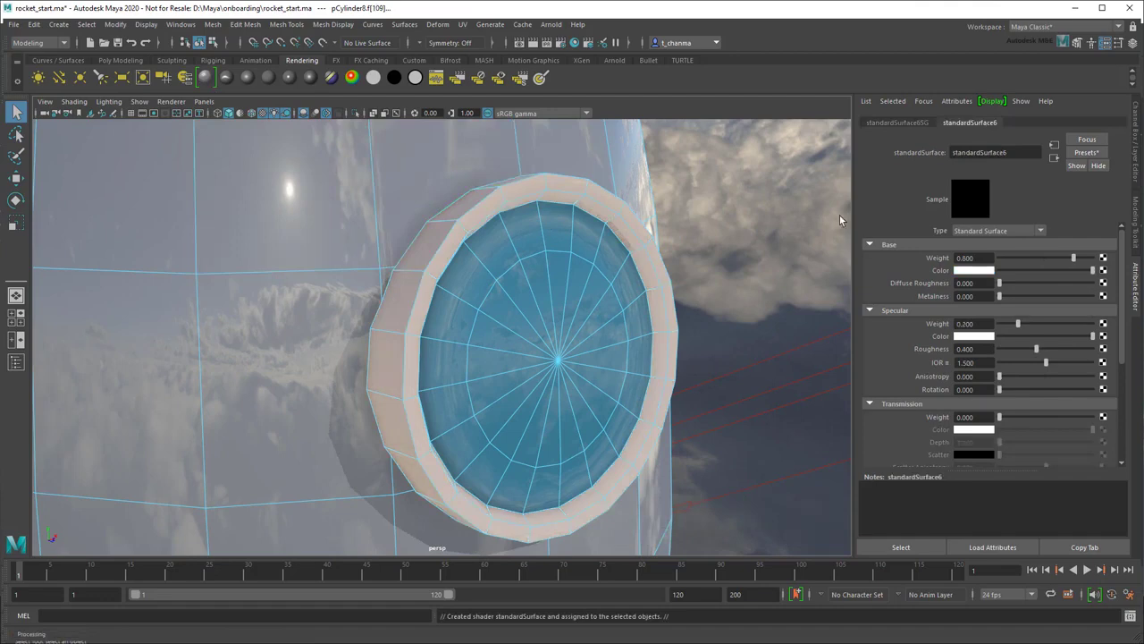
{"action": "double_click", "coordinate": [956, 152]}
{"action": "type", "text": "porth"}
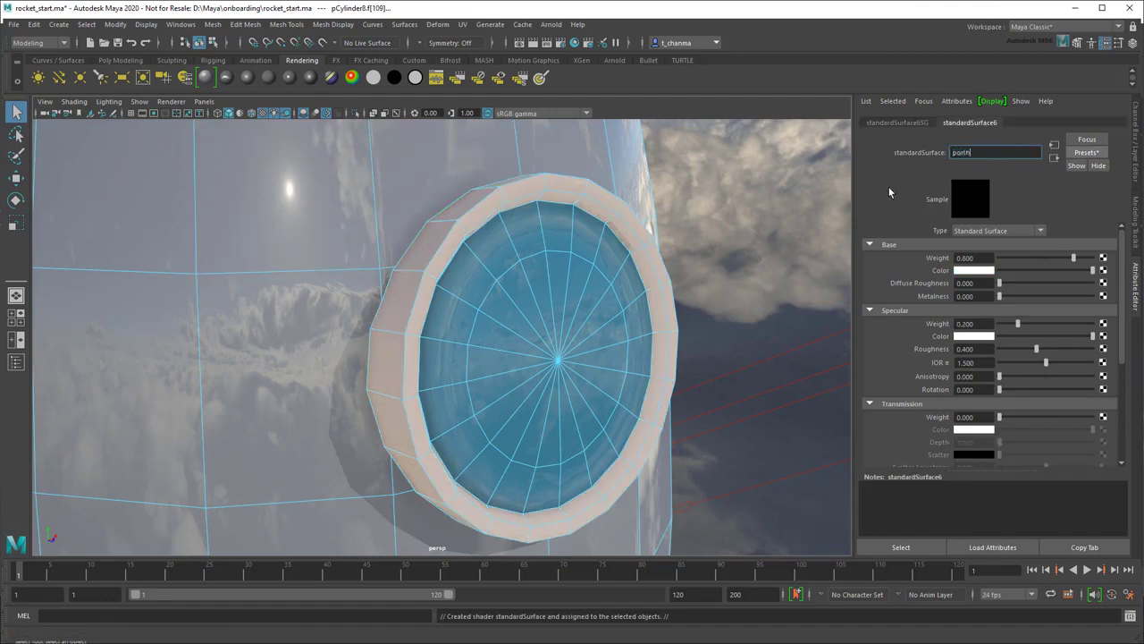
{"action": "type", "text": "ole_rim_MAT"}
{"action": "key", "text": "Return"}
{"action": "left_click", "coordinate": [1086, 152]}
{"action": "mouse_move", "coordinate": [1031, 199]}
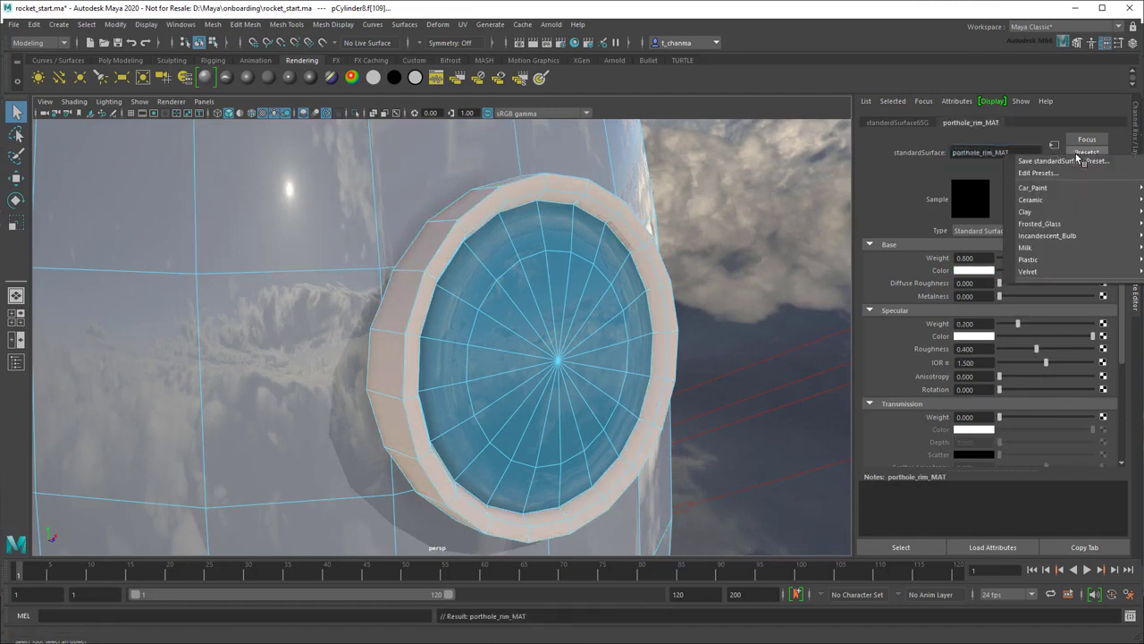
{"action": "left_click", "coordinate": [915, 200]}
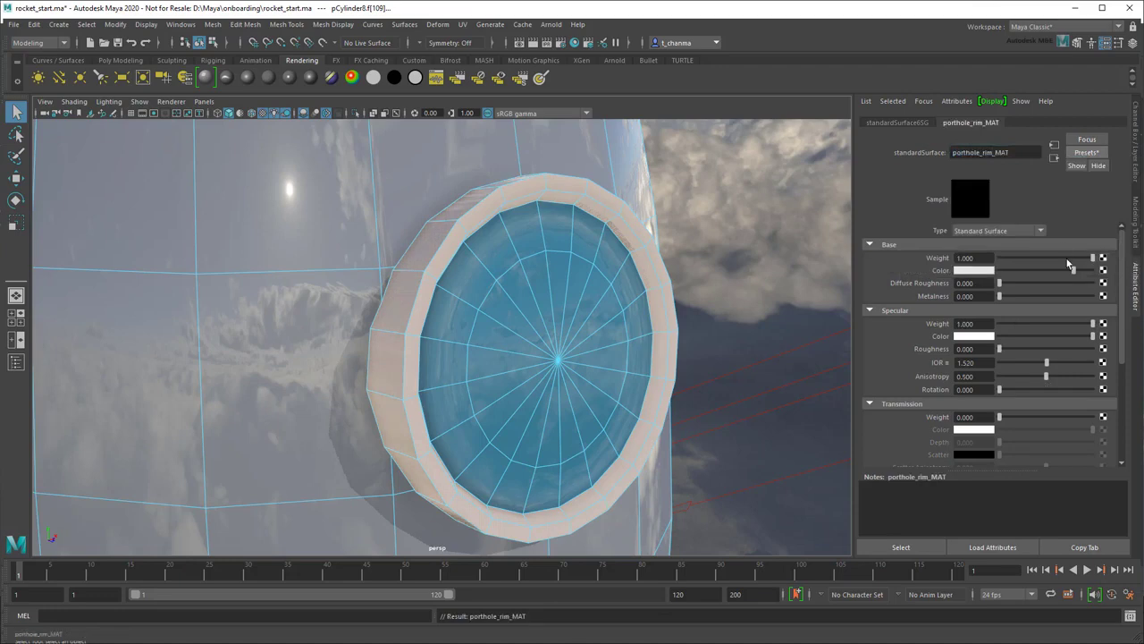
Darken the rim base colour; set specular ~0.58, roughness ~0.34, metalness ~0.52.
{"action": "scroll", "coordinate": [583, 290], "scroll_direction": "up", "scroll_amount": 3}
{"action": "scroll", "coordinate": [572, 289], "scroll_direction": "up", "scroll_amount": 2}
{"action": "middle_click_drag", "start_coordinate": [565, 288], "coordinate": [618, 245], "text": "alt"}
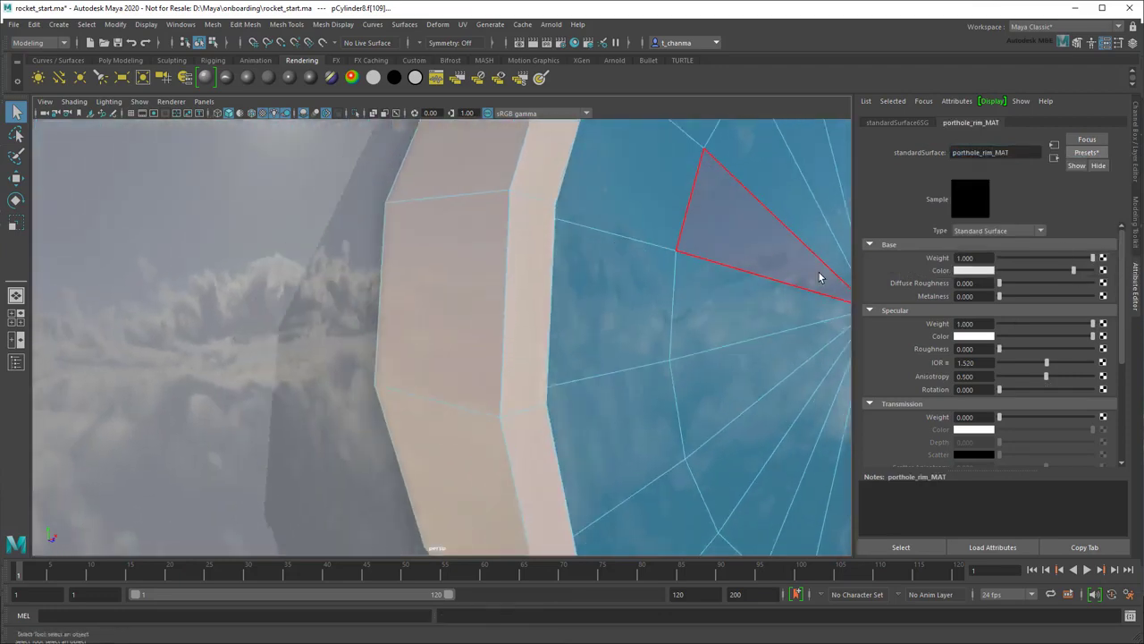
{"action": "mouse_move", "coordinate": [1074, 270]}
{"action": "left_mouse_down"}
{"action": "mouse_move", "coordinate": [1007, 272]}
{"action": "mouse_move", "coordinate": [1077, 324]}
{"action": "mouse_move", "coordinate": [1053, 324]}
{"action": "left_mouse_up"}
{"action": "left_click_drag", "start_coordinate": [1000, 349], "coordinate": [1030, 350]}
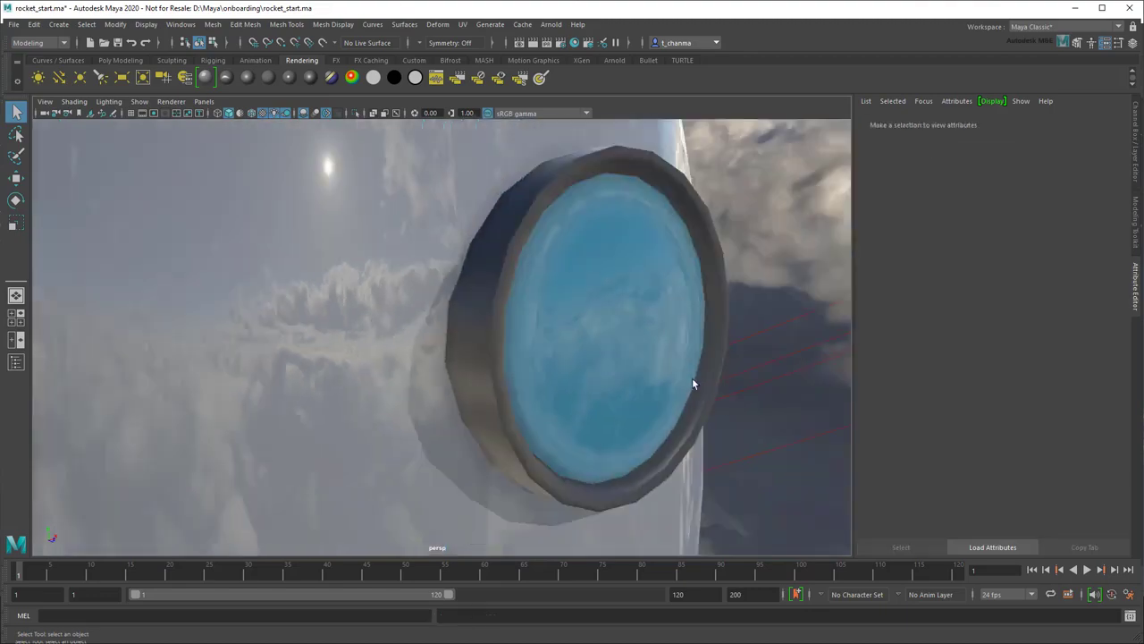
Select and grow the lower porthole's rim face loop, then assign porthole_rim_MAT.
{"action": "mouse_move", "coordinate": [694, 382]}
{"action": "left_mouse_down", "text": "alt"}
{"action": "mouse_move", "coordinate": [523, 378]}
{"action": "mouse_move", "coordinate": [641, 371]}
{"action": "mouse_move", "coordinate": [606, 396]}
{"action": "left_mouse_up", "text": "alt"}
{"action": "middle_click_drag", "start_coordinate": [605, 396], "coordinate": [623, 258], "text": "alt"}
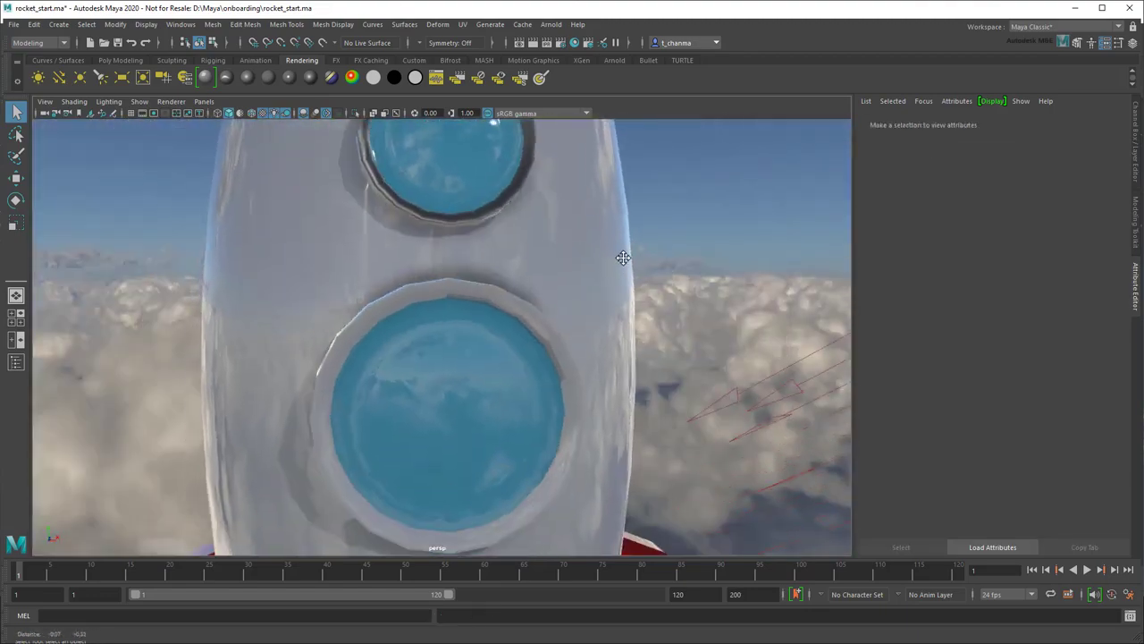
{"action": "right_click_drag", "start_coordinate": [470, 278], "coordinate": [474, 295]}
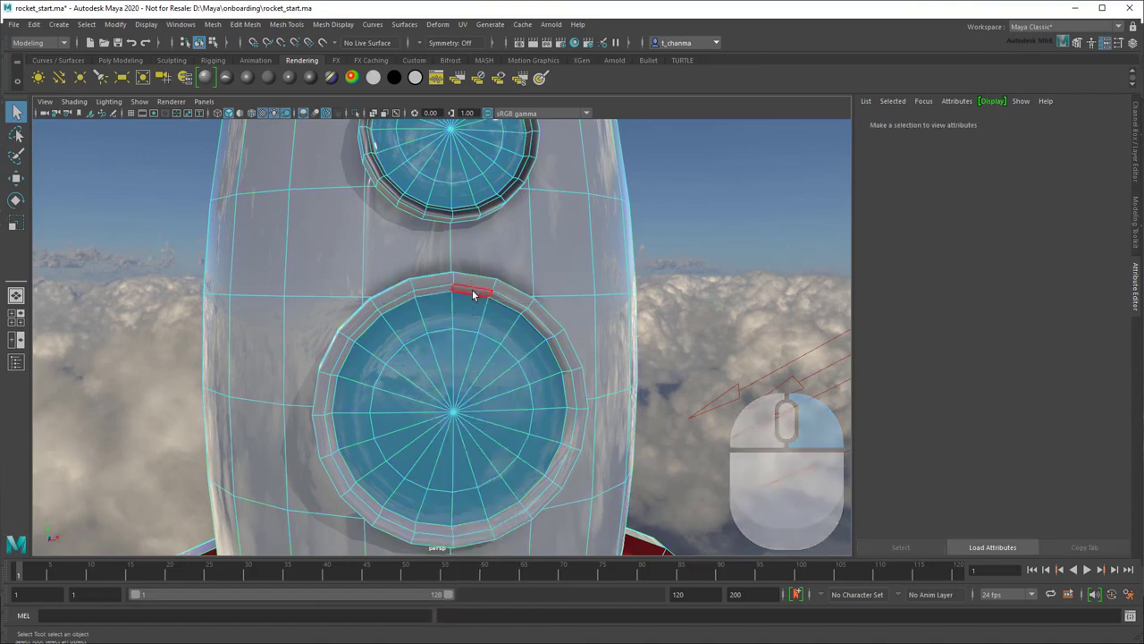
{"action": "left_click", "coordinate": [474, 295]}
{"action": "double_click", "coordinate": [505, 293]}
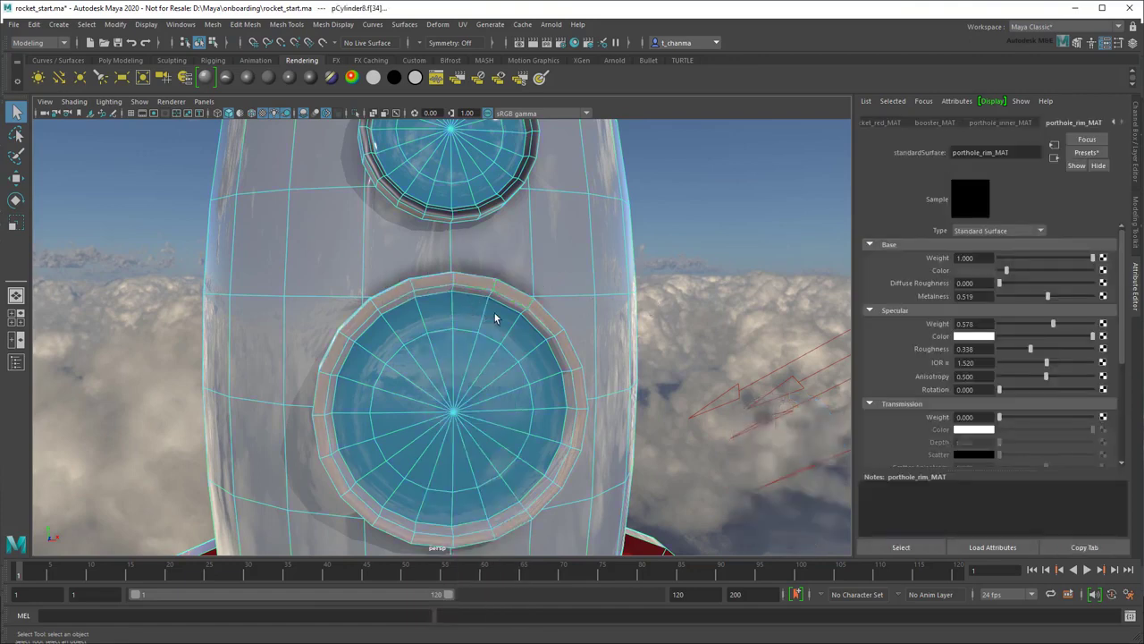
{"action": "left_click_drag", "start_coordinate": [496, 318], "coordinate": [551, 302], "text": "alt"}
{"action": "key", "text": "shift+period"}
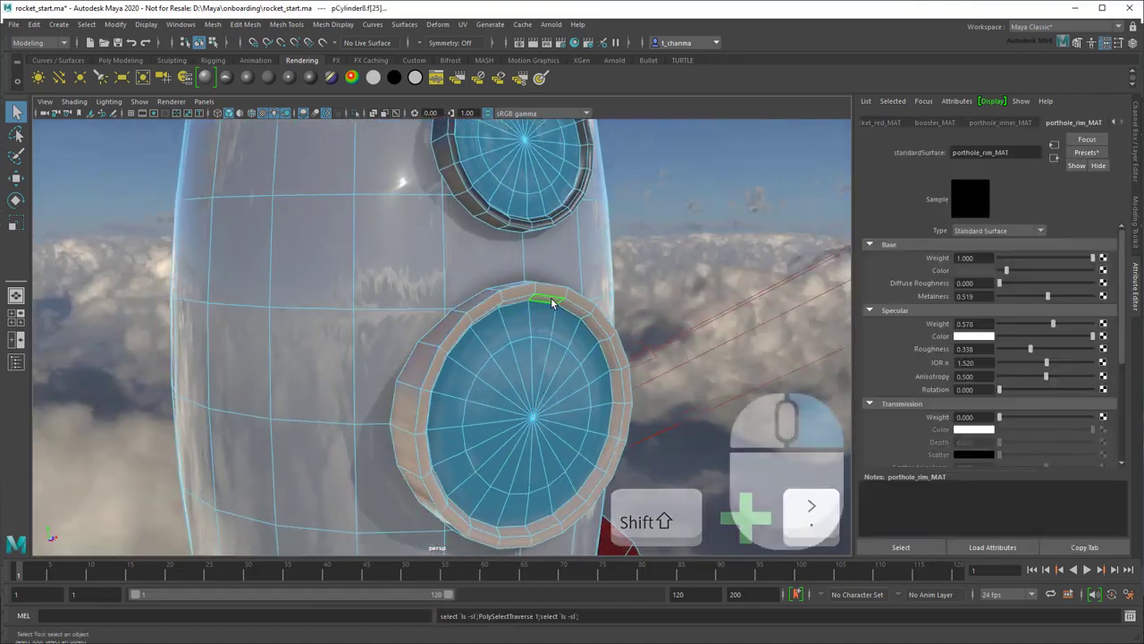
{"action": "right_click_drag", "start_coordinate": [552, 302], "coordinate": [642, 620]}
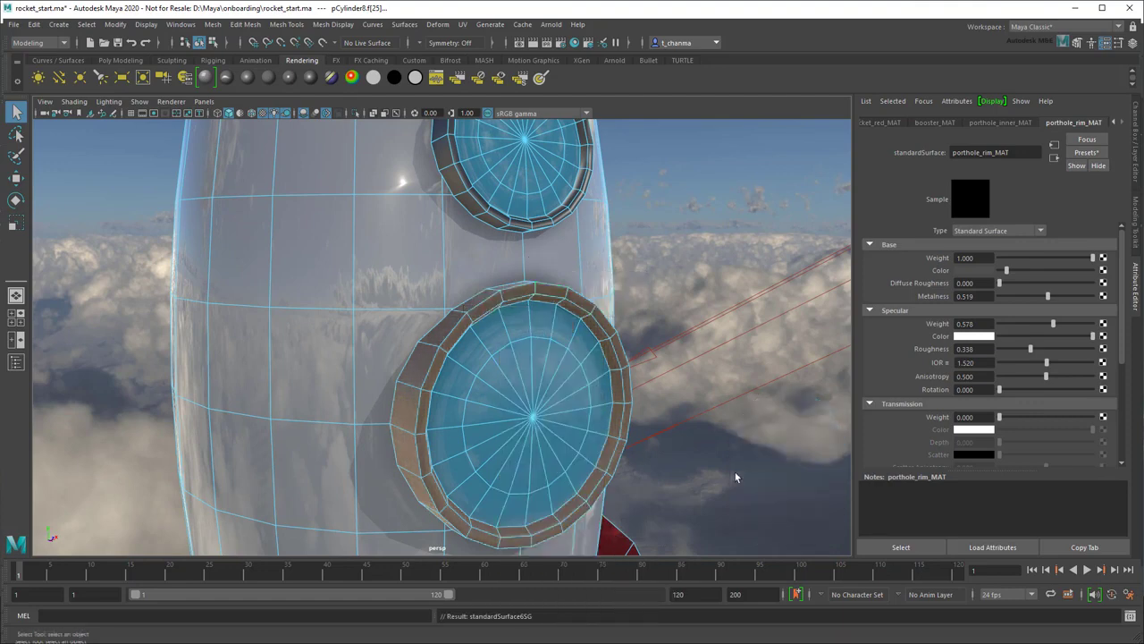
{"action": "left_click", "coordinate": [734, 472]}
{"action": "key", "text": "bracketleft"}
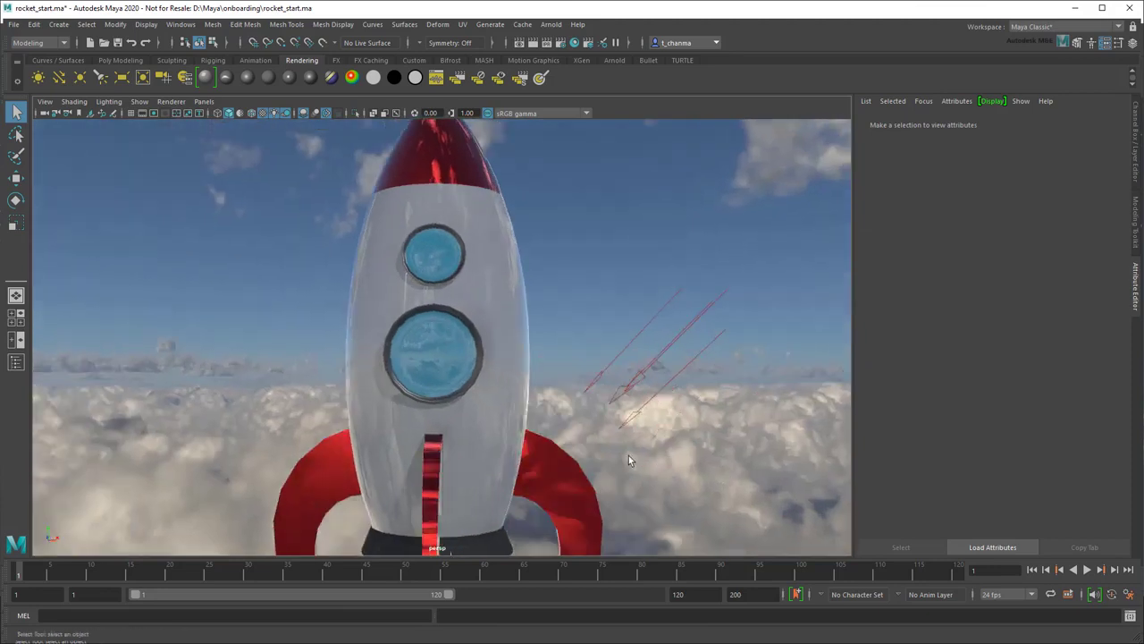
{"action": "middle_click_drag", "start_coordinate": [629, 455], "coordinate": [661, 412], "text": "alt"}
{"action": "left_click_drag", "start_coordinate": [662, 412], "coordinate": [638, 401], "text": "alt"}
{"action": "middle_click_drag", "start_coordinate": [667, 416], "coordinate": [667, 409], "text": "alt"}
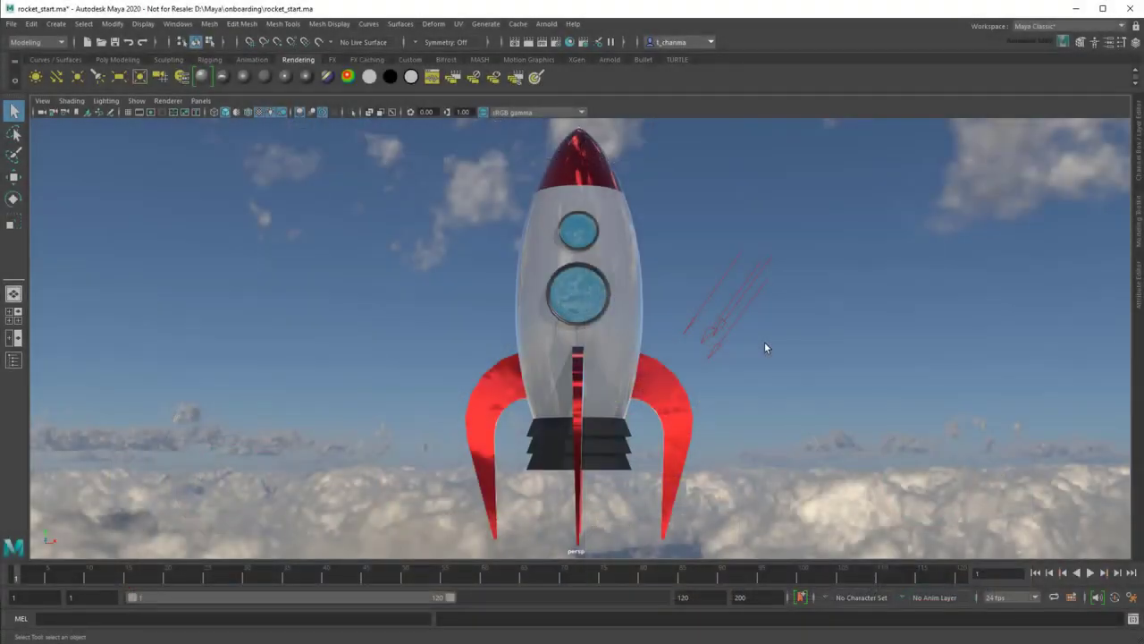
{"action": "mouse_move", "coordinate": [651, 285]}
{"action": "right_mouse_down", "text": "alt"}
{"action": "mouse_move", "coordinate": [731, 567]}
{"action": "mouse_move", "coordinate": [700, 250]}
{"action": "right_mouse_up", "text": "alt"}
{"action": "mouse_move", "coordinate": [700, 250]}
{"action": "left_mouse_down", "text": "alt"}
{"action": "mouse_move", "coordinate": [704, 330]}
{"action": "mouse_move", "coordinate": [893, 350]}
{"action": "mouse_move", "coordinate": [591, 349]}
{"action": "left_mouse_up", "text": "alt"}
Add a Noise texture as Bump Mapping on the nose's rocket_red_MAT material.
{"action": "key", "text": "ctrl+z"}
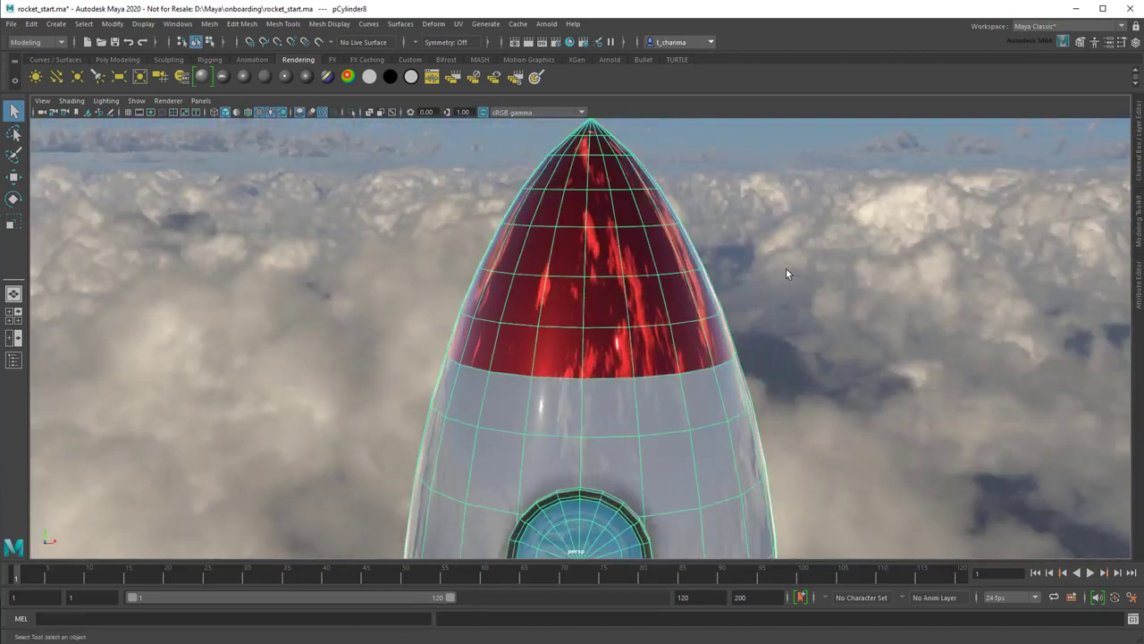
{"action": "left_click", "coordinate": [1139, 298]}
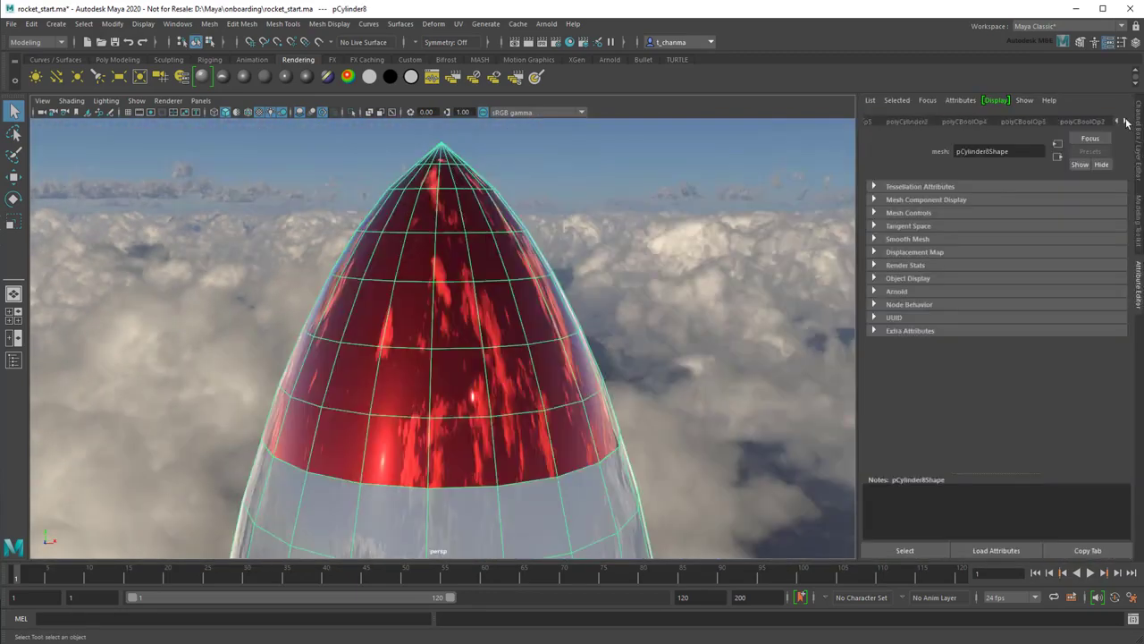
{"action": "left_click", "coordinate": [1127, 119]}
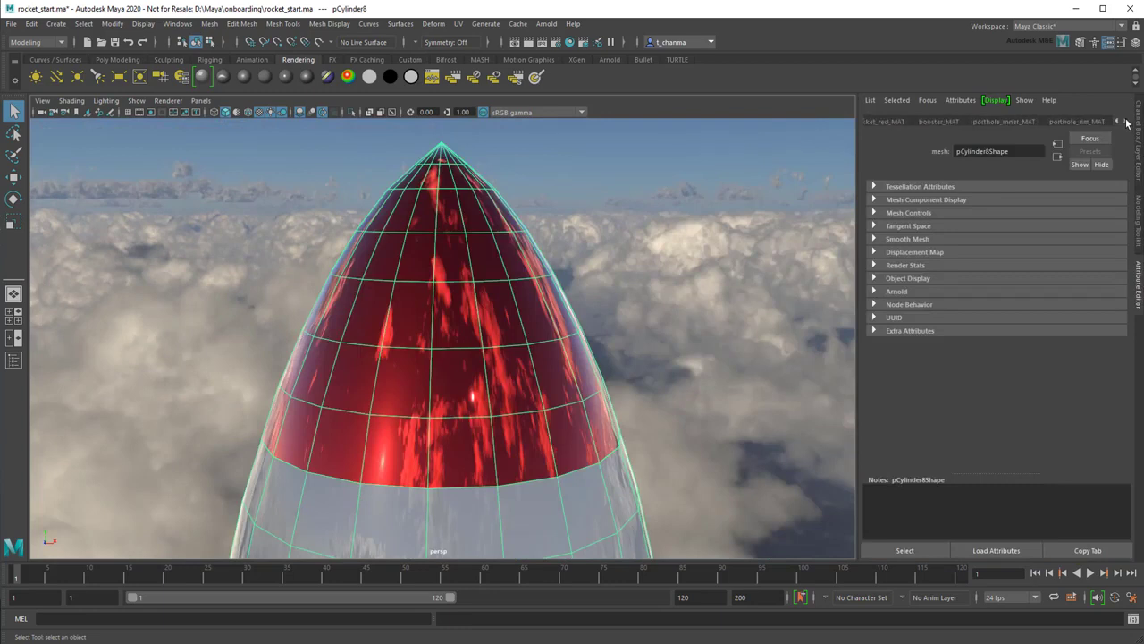
{"action": "left_click", "coordinate": [894, 121]}
{"action": "left_click_drag", "start_coordinate": [1123, 257], "coordinate": [1120, 408]}
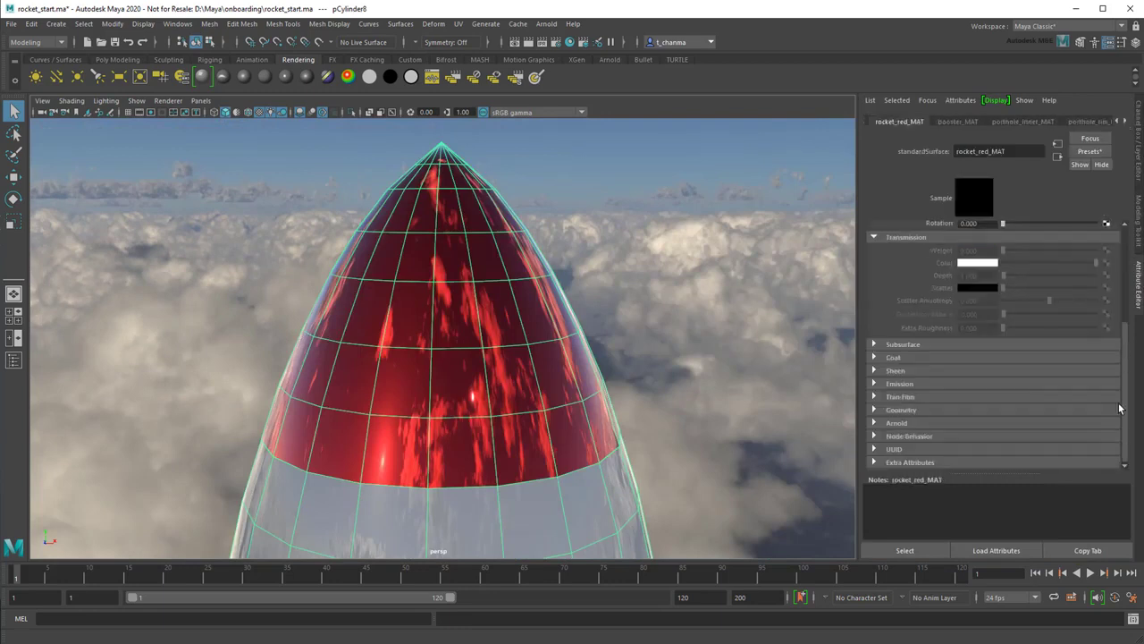
{"action": "left_click", "coordinate": [953, 411]}
{"action": "scroll", "coordinate": [953, 410], "scroll_direction": "down", "scroll_amount": 2}
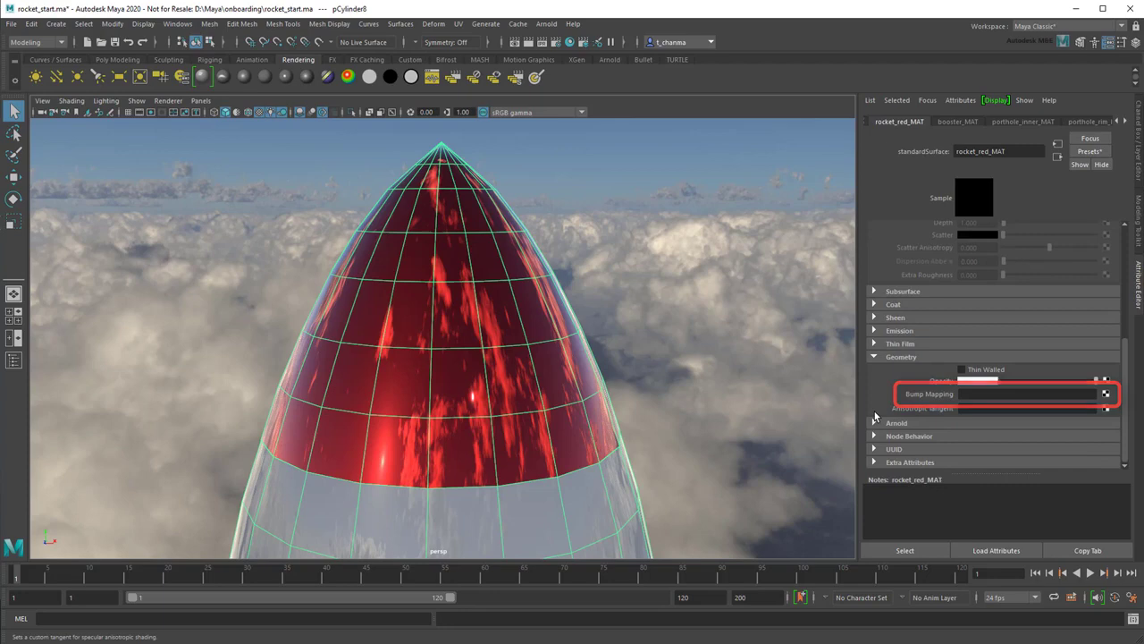
{"action": "left_click", "coordinate": [1105, 395]}
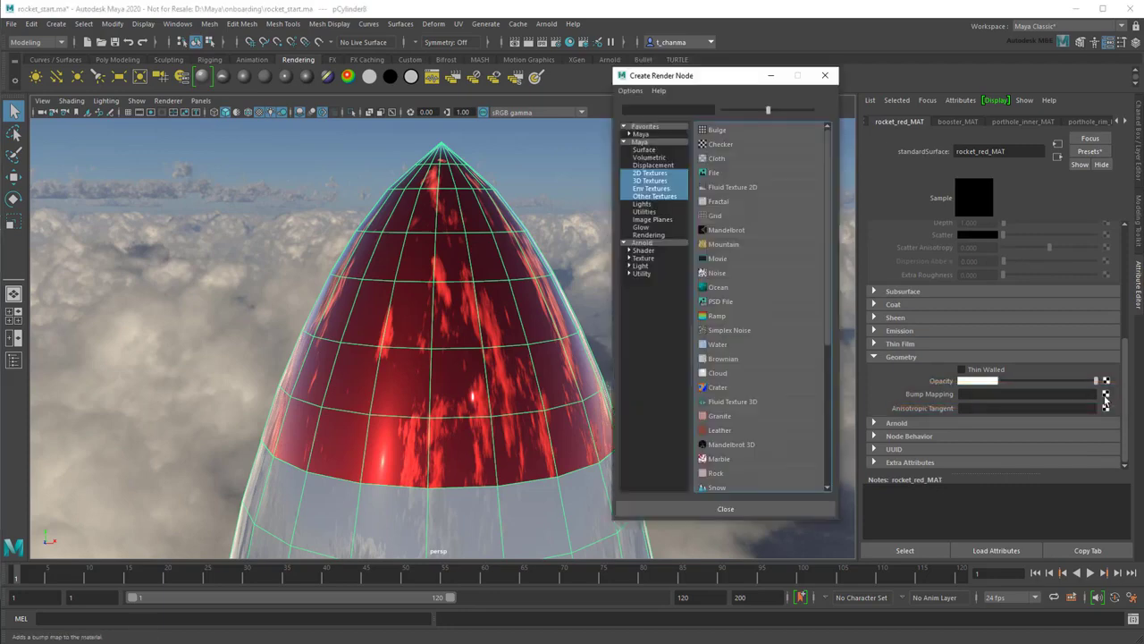
{"action": "left_click", "coordinate": [747, 274]}
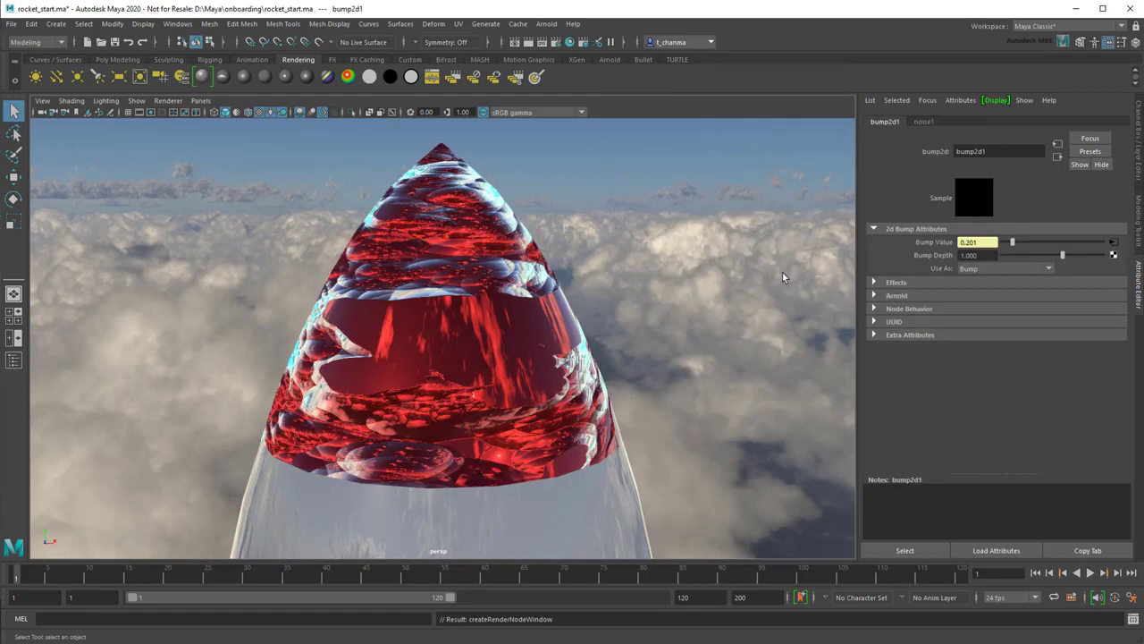
Set bump2d1 depth to 0.1 and noise1 to Wispy with amplitude 0.266.
{"action": "left_click", "coordinate": [968, 254]}
{"action": "type", "text": "0.1"}
{"action": "key", "text": "Return"}
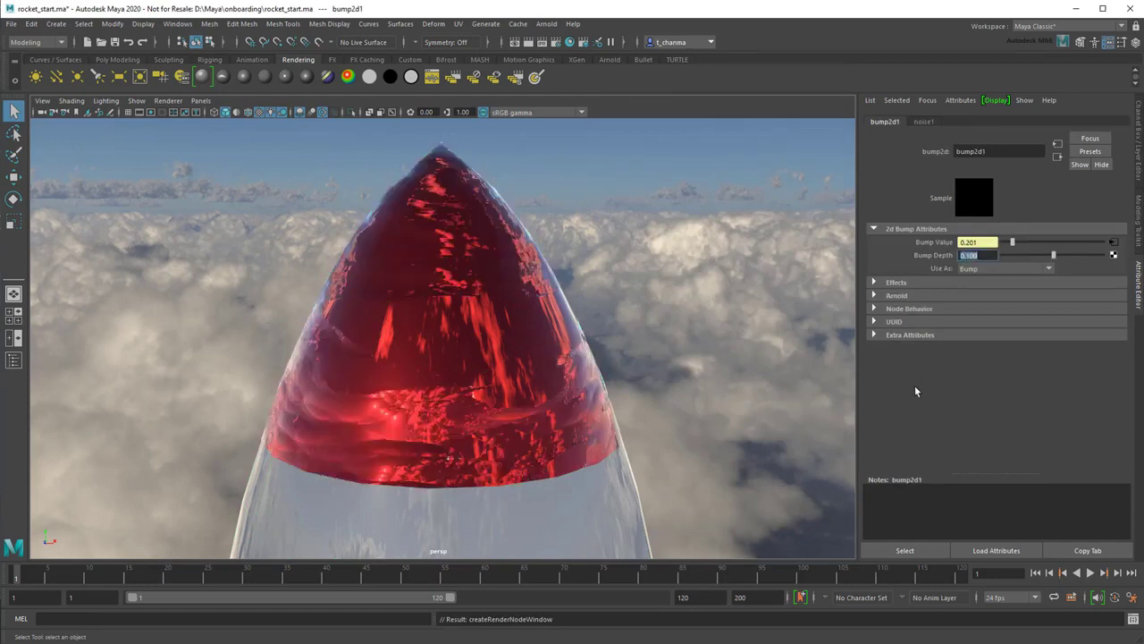
{"action": "left_click", "coordinate": [1111, 243]}
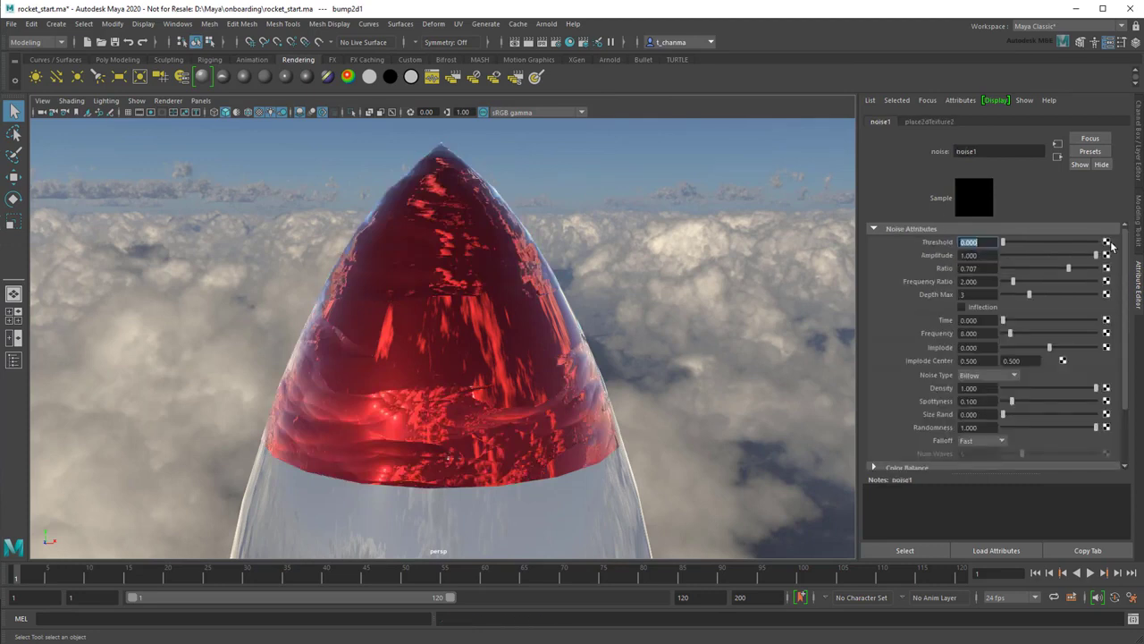
{"action": "left_click", "coordinate": [1013, 375]}
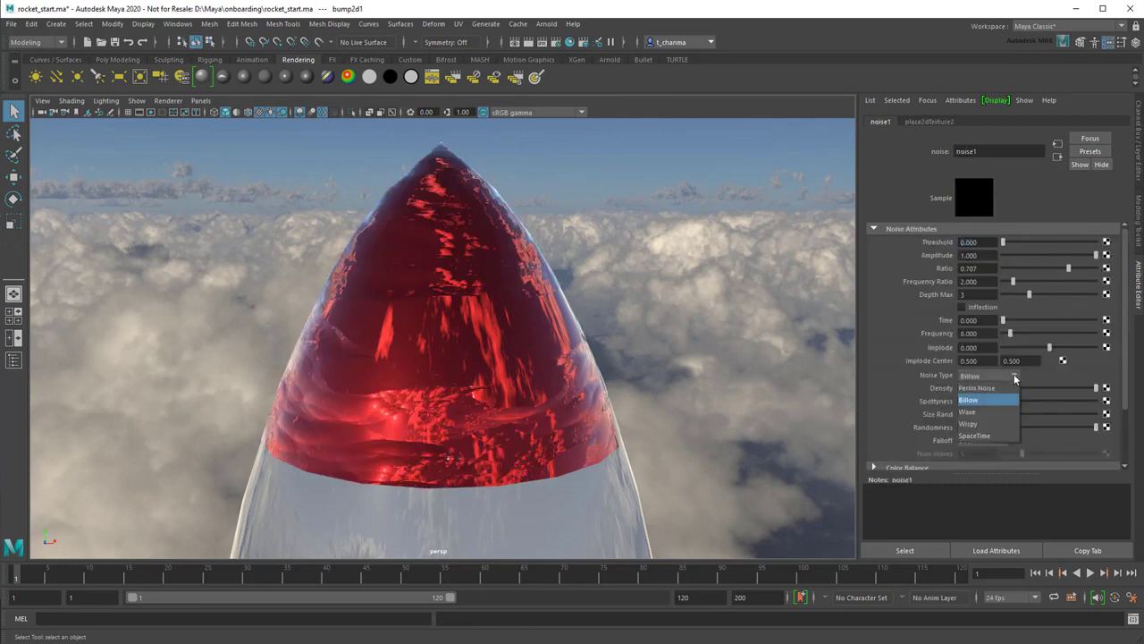
{"action": "left_click", "coordinate": [995, 424]}
{"action": "left_click_drag", "start_coordinate": [1096, 255], "coordinate": [1028, 256]}
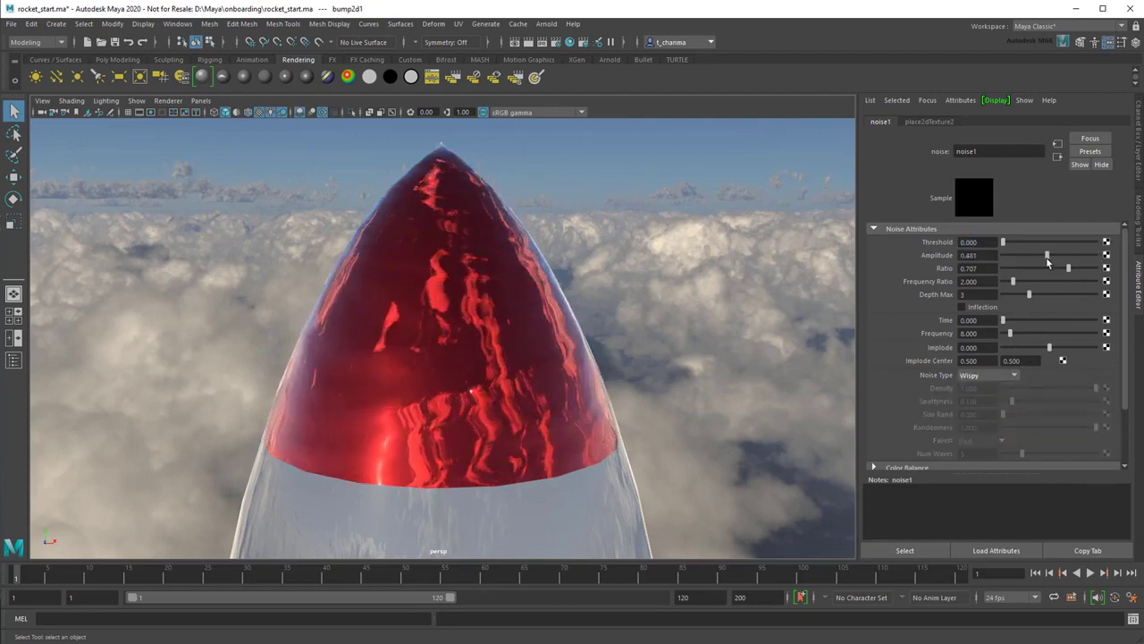
Orbit around the nose cone and down to the fins to inspect the bump.
{"action": "left_click_drag", "start_coordinate": [764, 411], "coordinate": [407, 408], "text": "alt"}
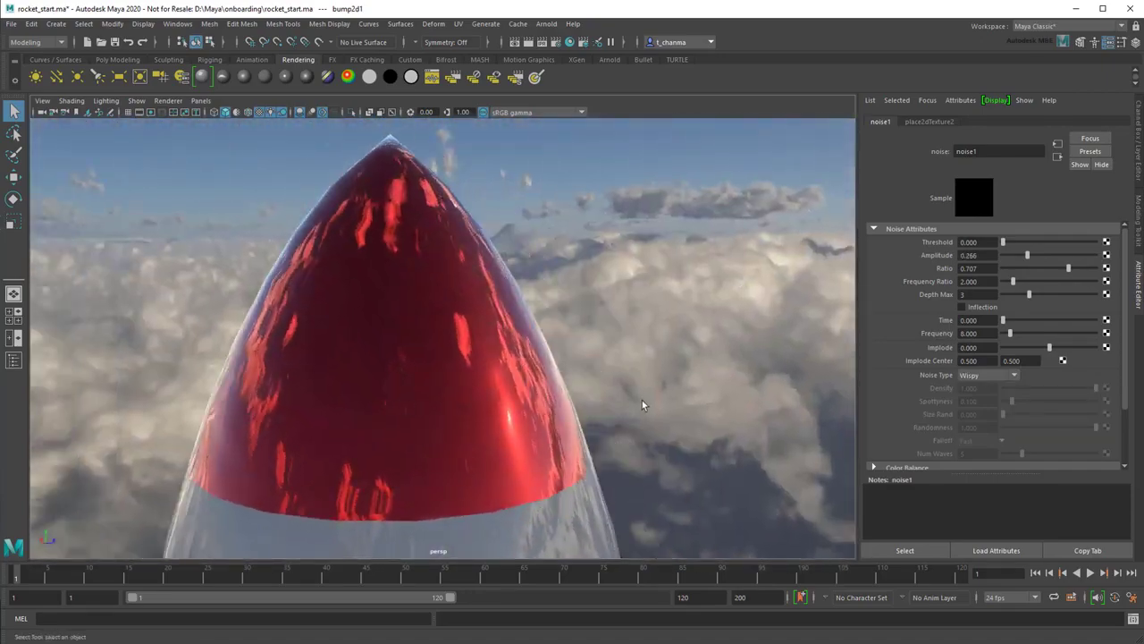
{"action": "left_click_drag", "start_coordinate": [642, 405], "coordinate": [432, 402], "text": "alt"}
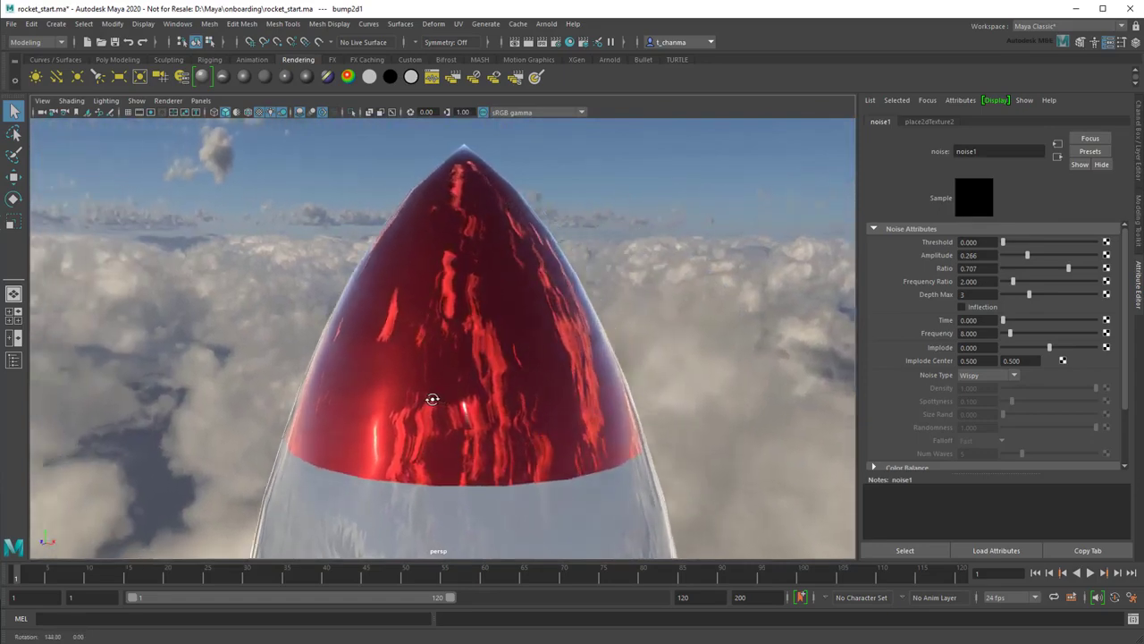
{"action": "scroll", "coordinate": [663, 413], "scroll_direction": "down", "scroll_amount": 3}
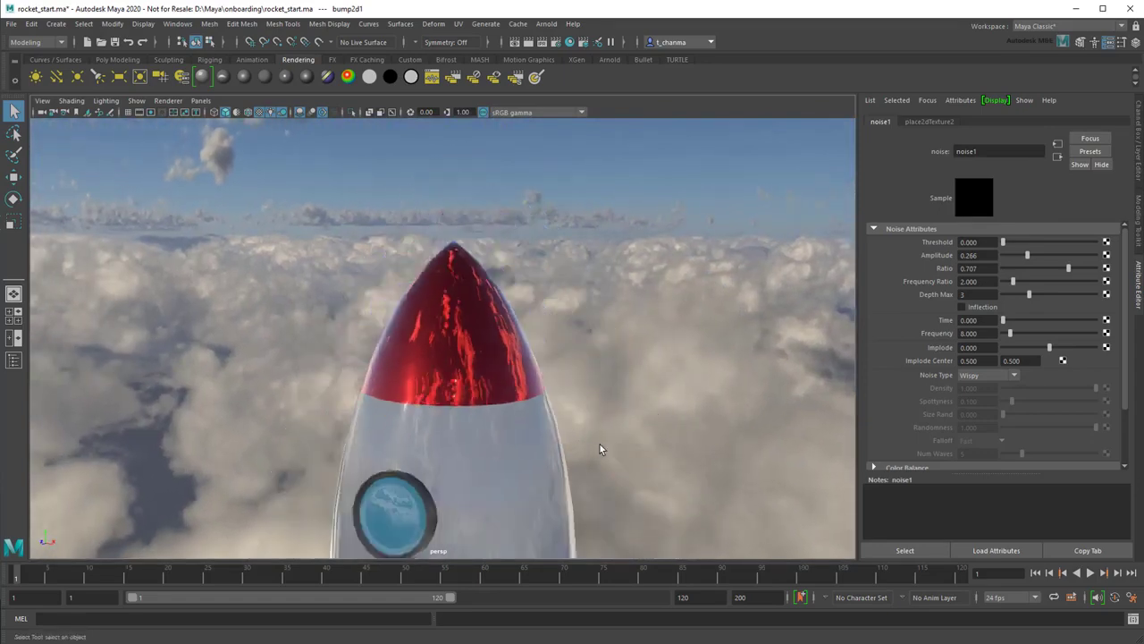
{"action": "mouse_move", "coordinate": [600, 452]}
{"action": "middle_mouse_down", "text": "alt"}
{"action": "mouse_move", "coordinate": [632, 319]}
{"action": "mouse_move", "coordinate": [631, 253]}
{"action": "middle_mouse_up", "text": "alt"}
{"action": "scroll", "coordinate": [632, 319], "scroll_direction": "up", "scroll_amount": 3}
{"action": "mouse_move", "coordinate": [631, 253]}
{"action": "left_mouse_down", "text": "alt"}
{"action": "mouse_move", "coordinate": [640, 292]}
{"action": "mouse_move", "coordinate": [670, 330]}
{"action": "mouse_move", "coordinate": [593, 327]}
{"action": "mouse_move", "coordinate": [682, 332]}
{"action": "left_mouse_up", "text": "alt"}
{"action": "middle_click_drag", "start_coordinate": [684, 324], "coordinate": [686, 314], "text": "alt"}
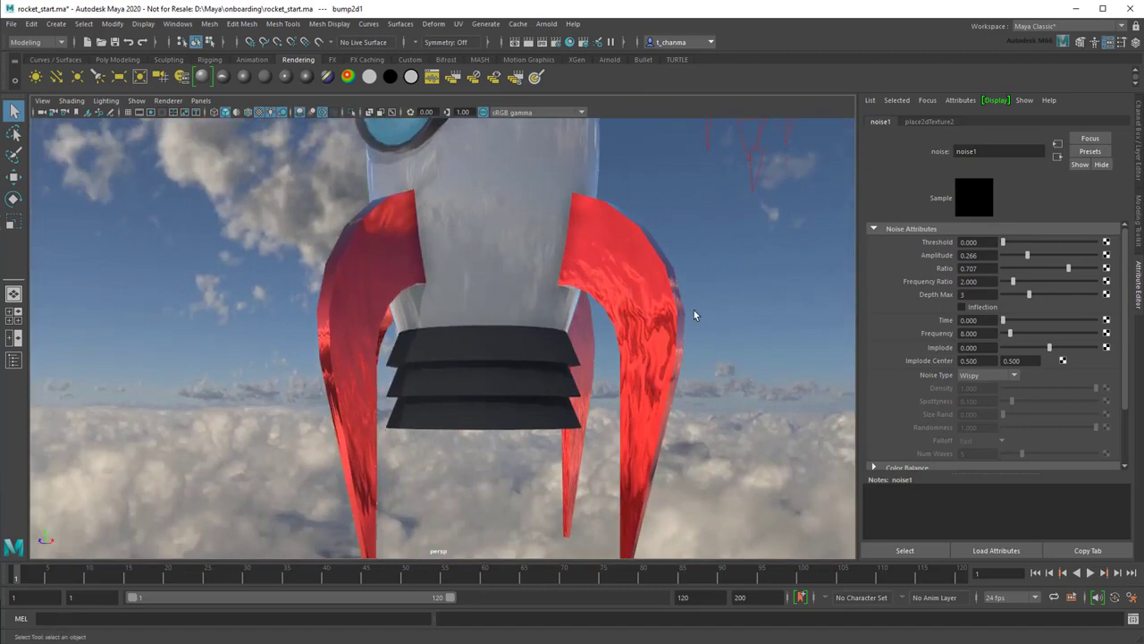
In Hypershade, preview the scene's material swatches and pick rocket_red_MAT.
{"action": "left_click", "coordinate": [570, 42]}
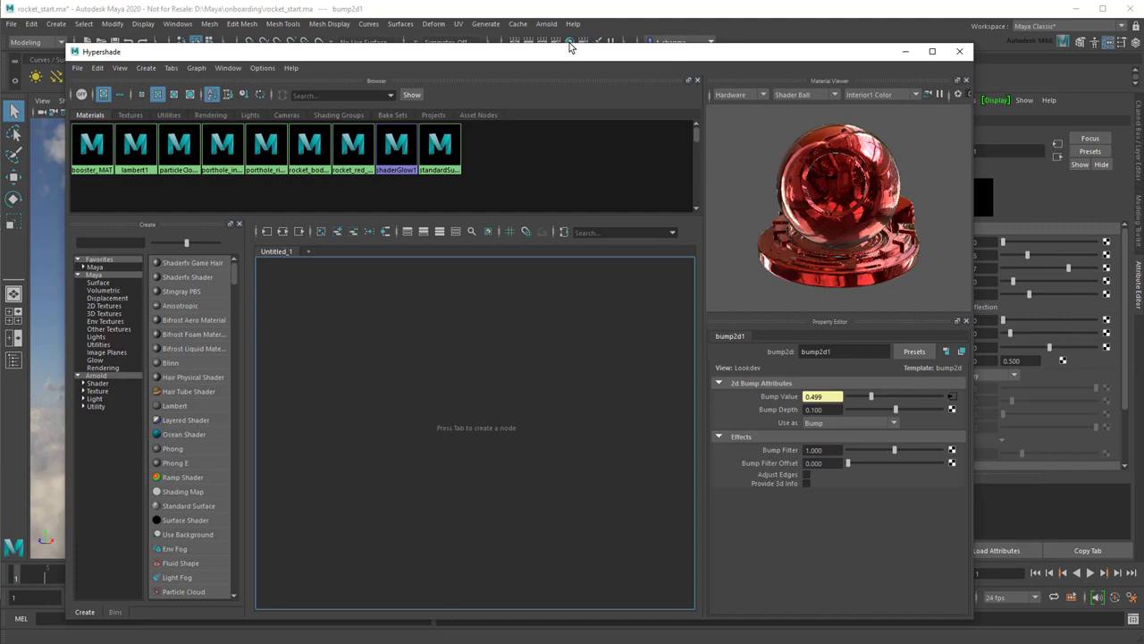
{"action": "left_click", "coordinate": [91, 154]}
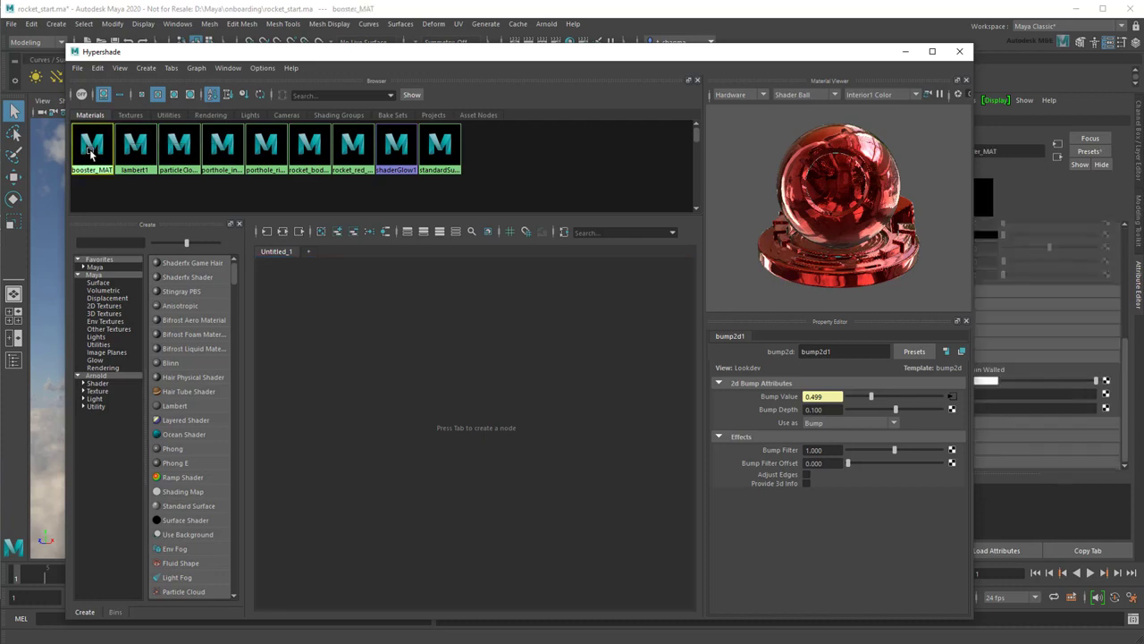
{"action": "left_click", "coordinate": [221, 150]}
{"action": "left_click", "coordinate": [310, 150]}
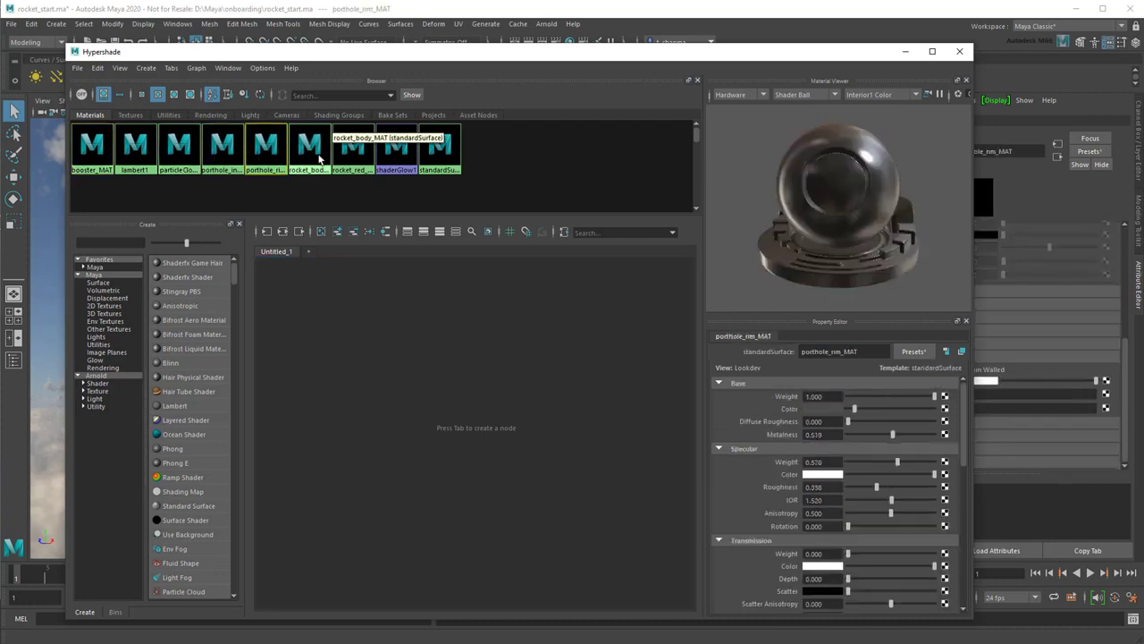
{"action": "left_click", "coordinate": [349, 152]}
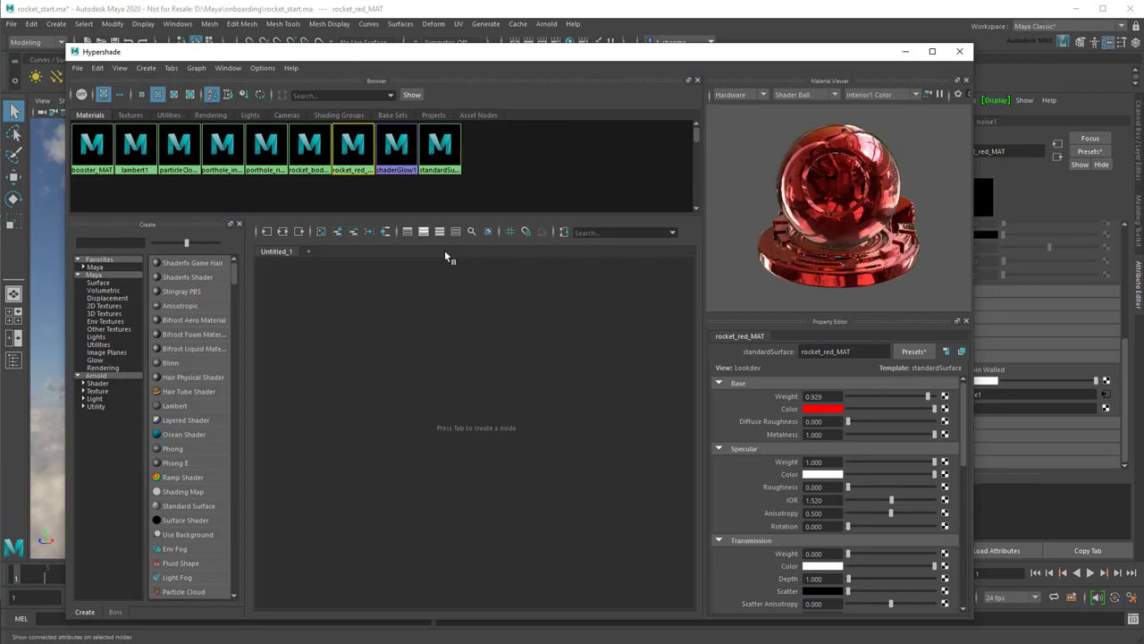
{"action": "mouse_move", "coordinate": [963, 415]}
{"action": "left_mouse_down"}
{"action": "mouse_move", "coordinate": [963, 519]}
{"action": "mouse_move", "coordinate": [960, 399]}
{"action": "left_mouse_up"}
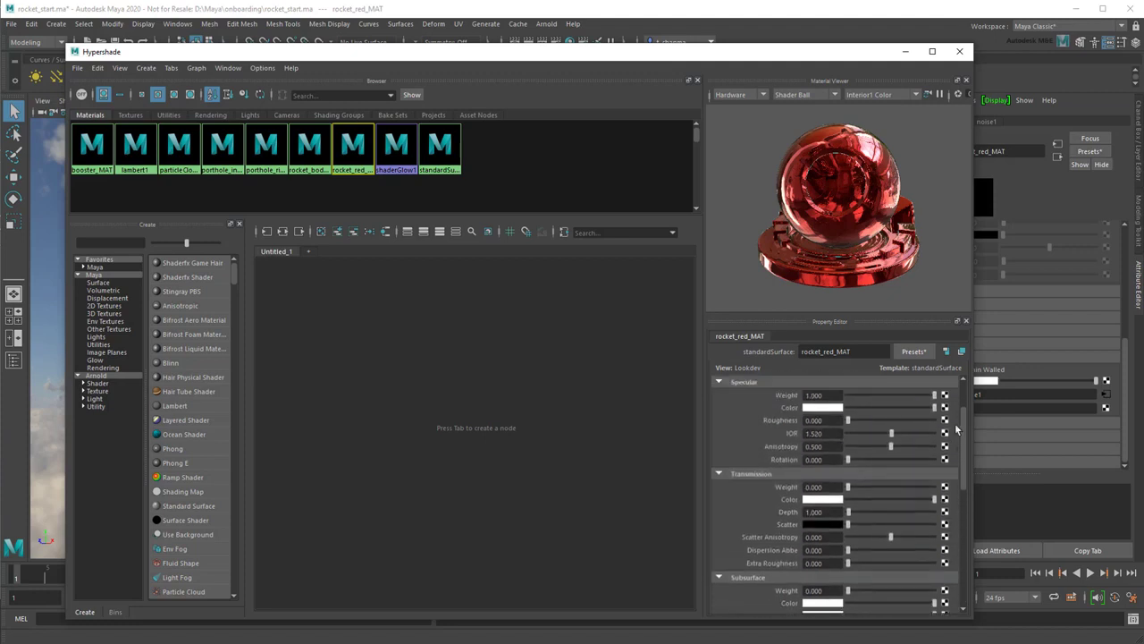
Preview rocket_red_MAT on teapot, sphere and plane shapes, then back to the shader ball.
{"action": "left_click", "coordinate": [828, 95]}
{"action": "left_click", "coordinate": [823, 131]}
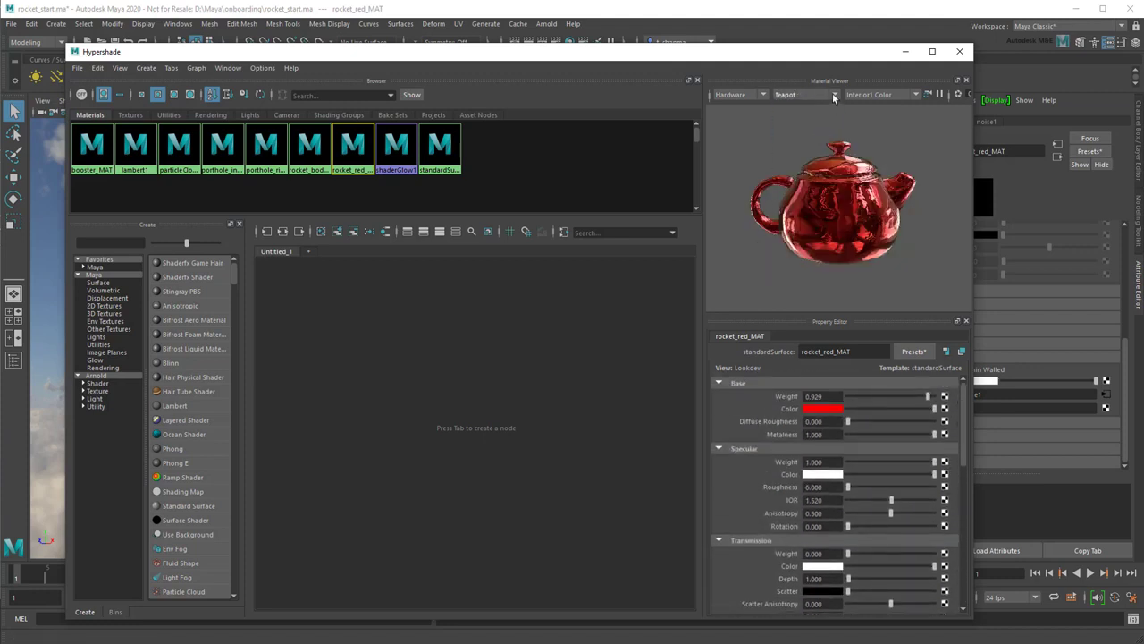
{"action": "left_click", "coordinate": [833, 94]}
{"action": "left_click", "coordinate": [808, 198]}
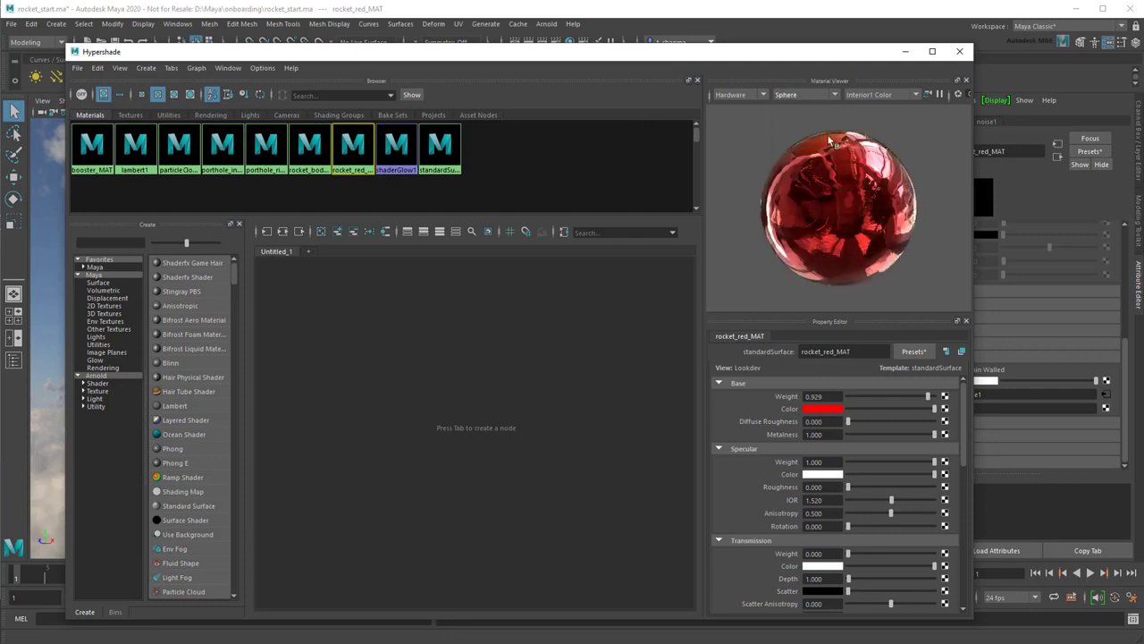
{"action": "left_click", "coordinate": [834, 94]}
{"action": "left_click", "coordinate": [805, 214]}
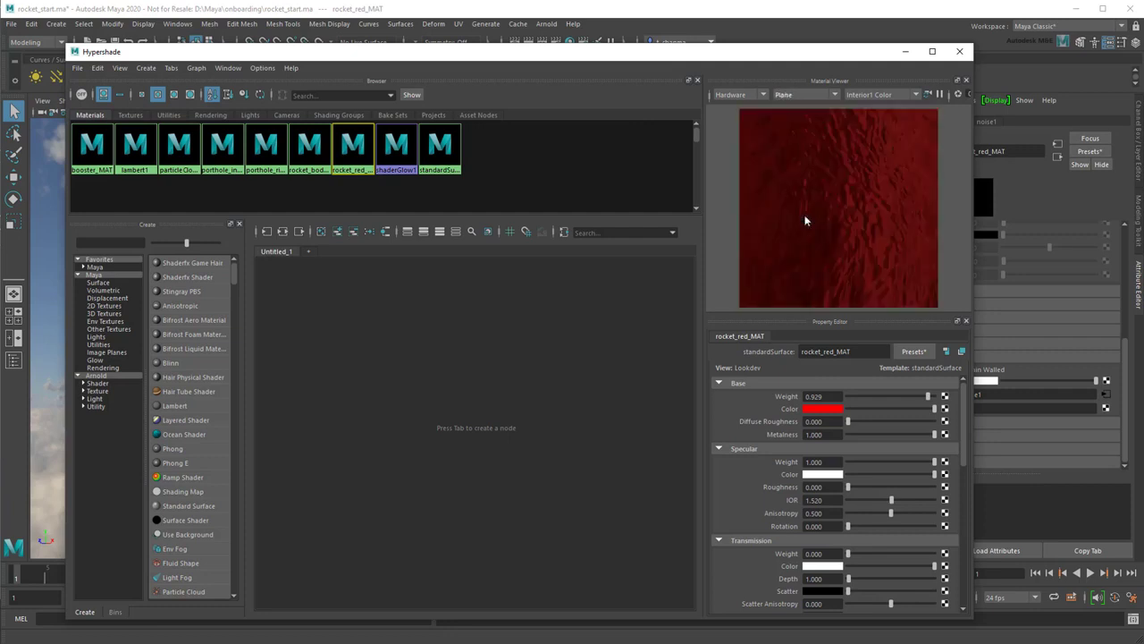
{"action": "left_click", "coordinate": [834, 94]}
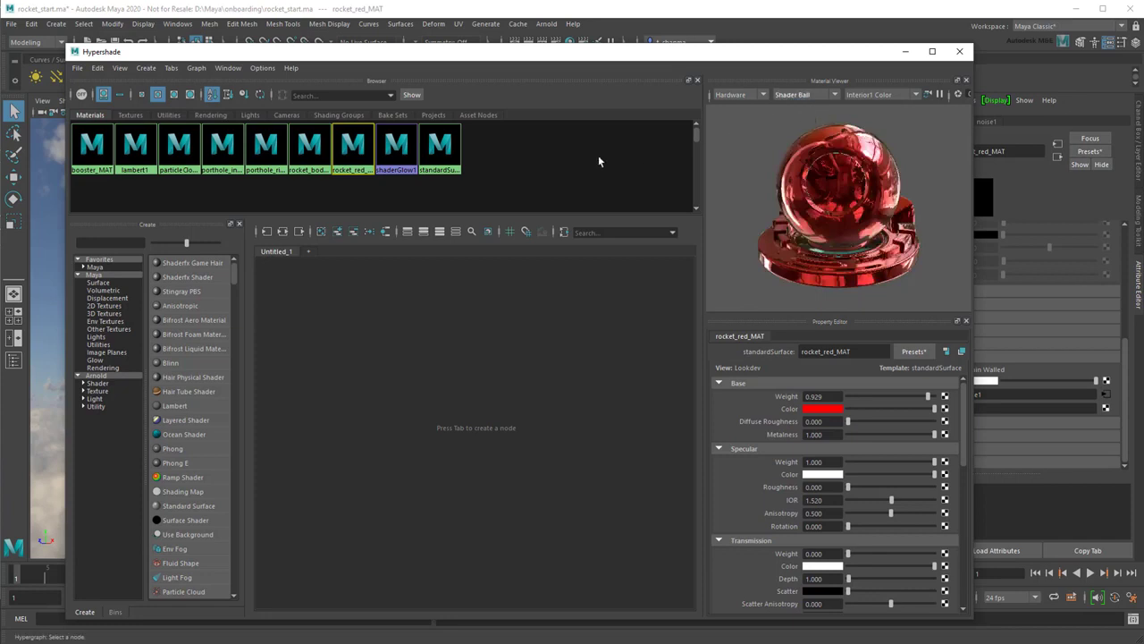
Graph rocket_red_MAT's input network and disconnect the bump from its normal input.
{"action": "left_click", "coordinate": [266, 235]}
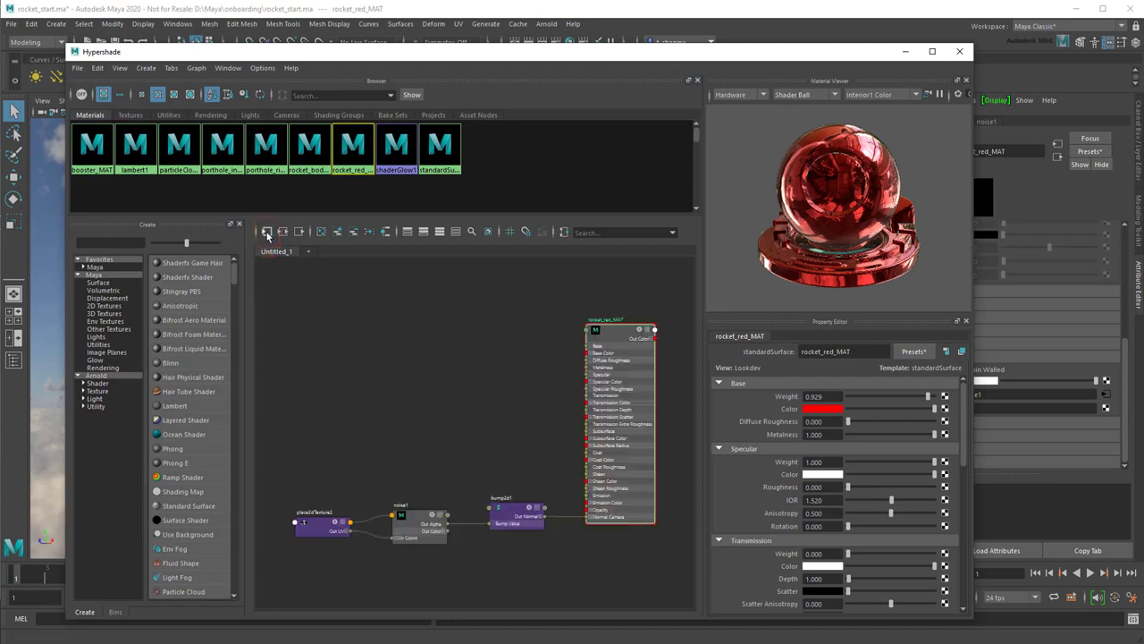
{"action": "scroll", "coordinate": [455, 394], "scroll_direction": "up", "scroll_amount": 3}
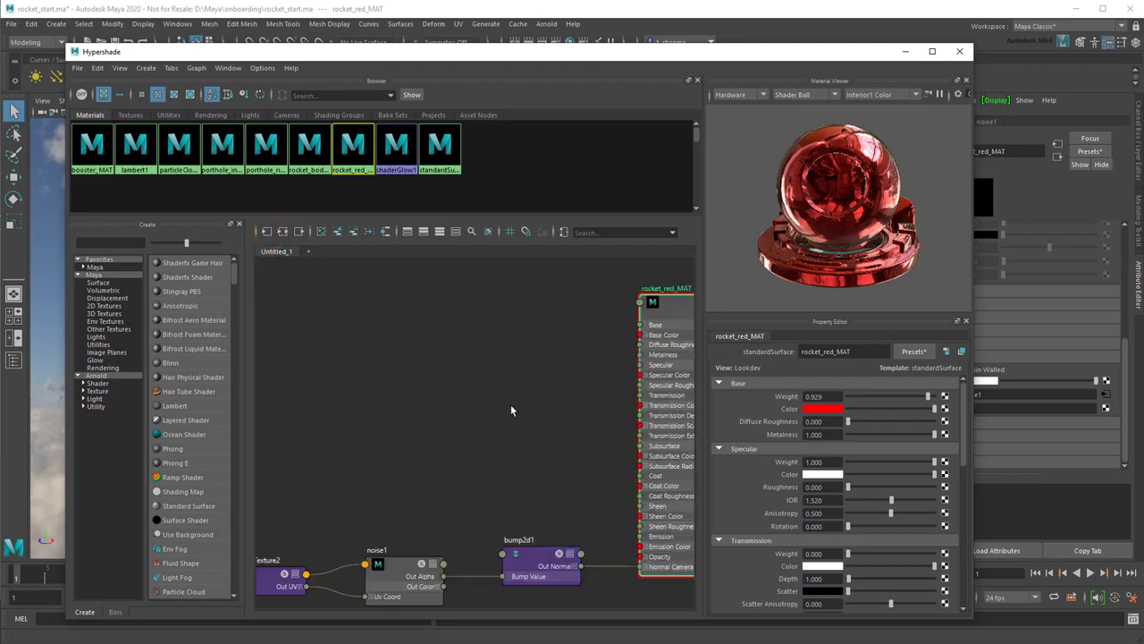
{"action": "middle_click_drag", "start_coordinate": [510, 404], "coordinate": [421, 388], "text": "alt"}
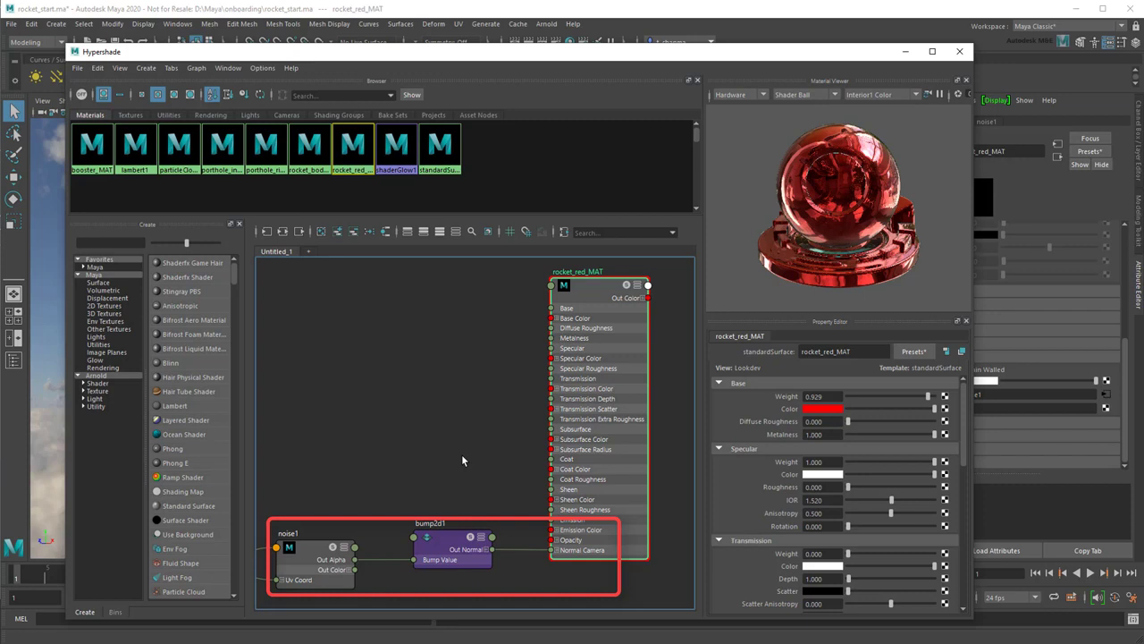
{"action": "left_click", "coordinate": [527, 548]}
{"action": "left_click_drag", "start_coordinate": [531, 553], "coordinate": [507, 480]}
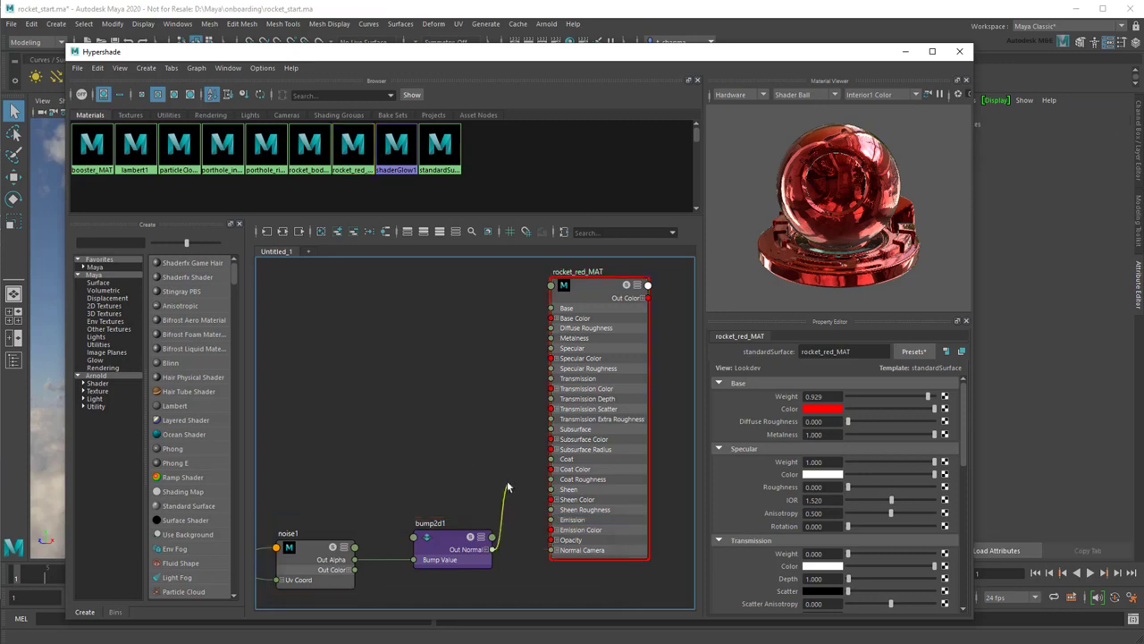
{"action": "left_click", "coordinate": [904, 52]}
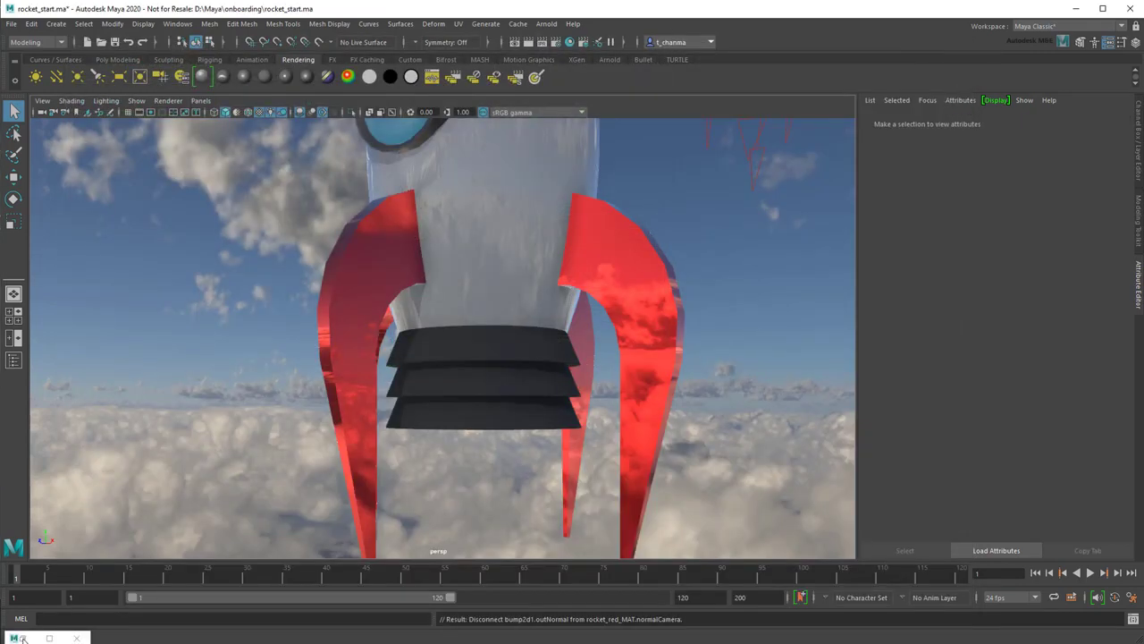
Reconnect bump2d1's output to Normal Camera and check the rocket again.
{"action": "left_click", "coordinate": [24, 637]}
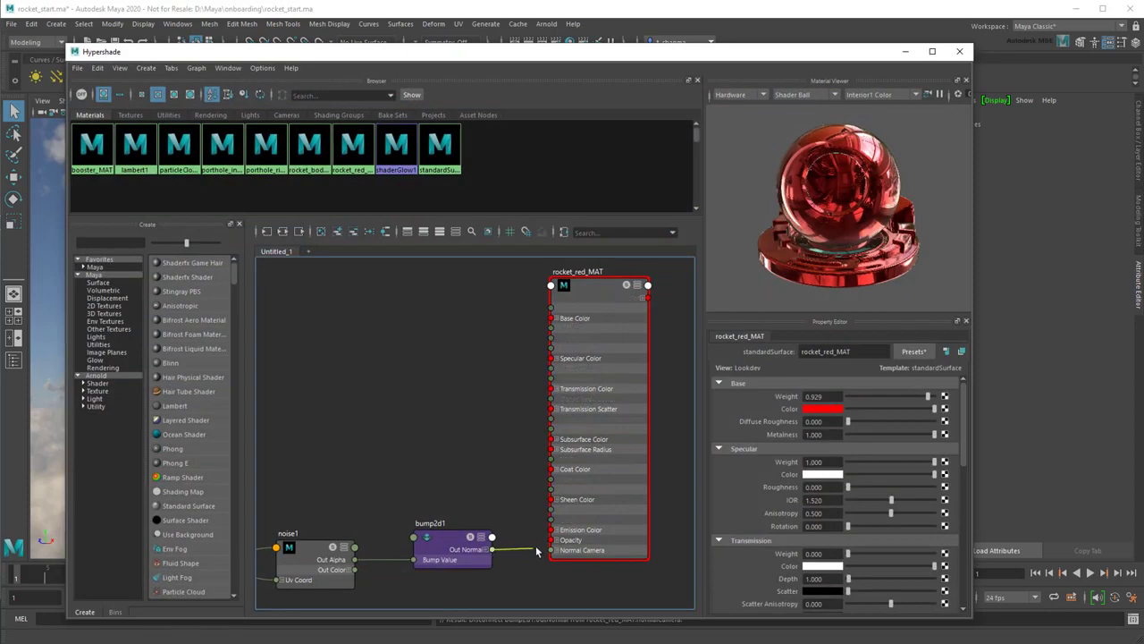
{"action": "left_click_drag", "start_coordinate": [494, 553], "coordinate": [552, 550]}
{"action": "left_click", "coordinate": [904, 53]}
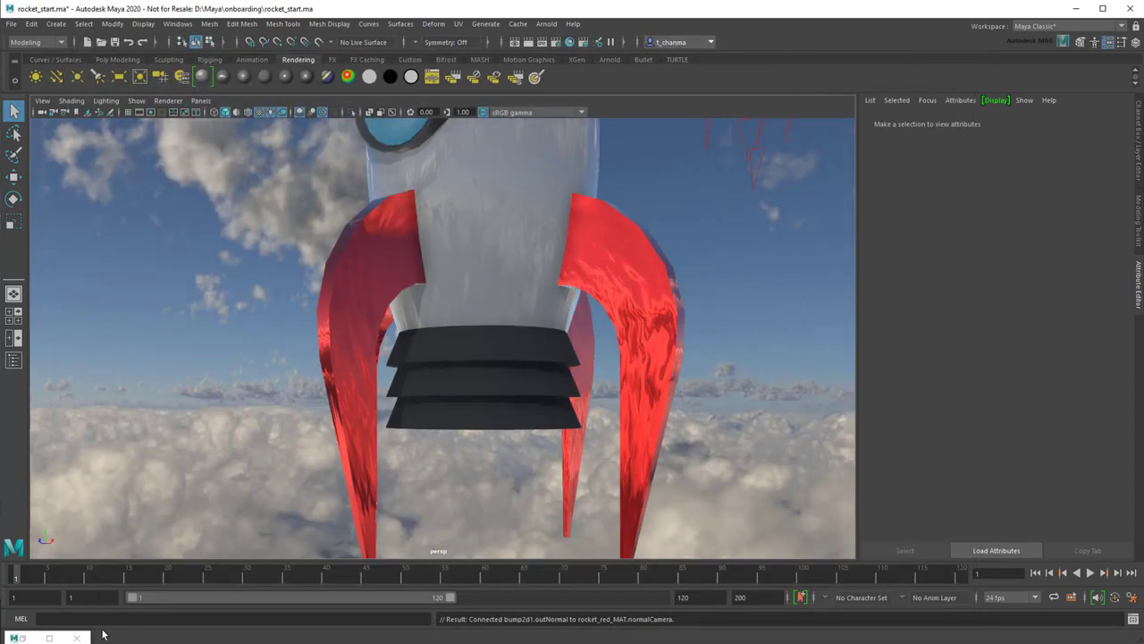
{"action": "left_click", "coordinate": [24, 636]}
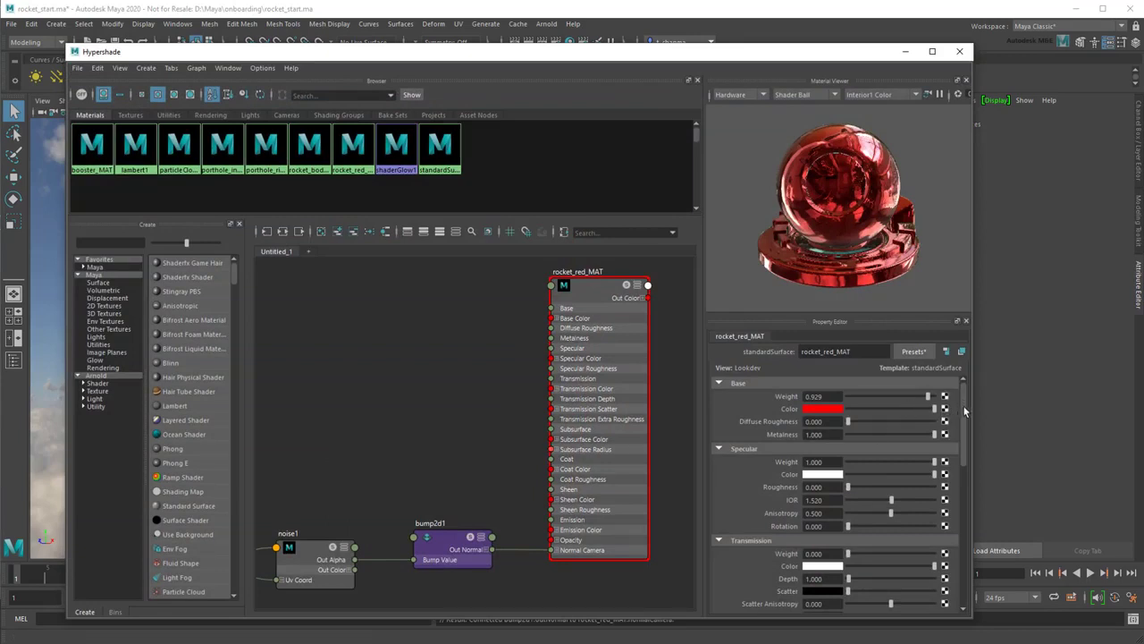
Create a Noise texture driving rocket_red_MAT's Coat Color, then view the nose cone.
{"action": "left_click_drag", "start_coordinate": [963, 405], "coordinate": [966, 498]}
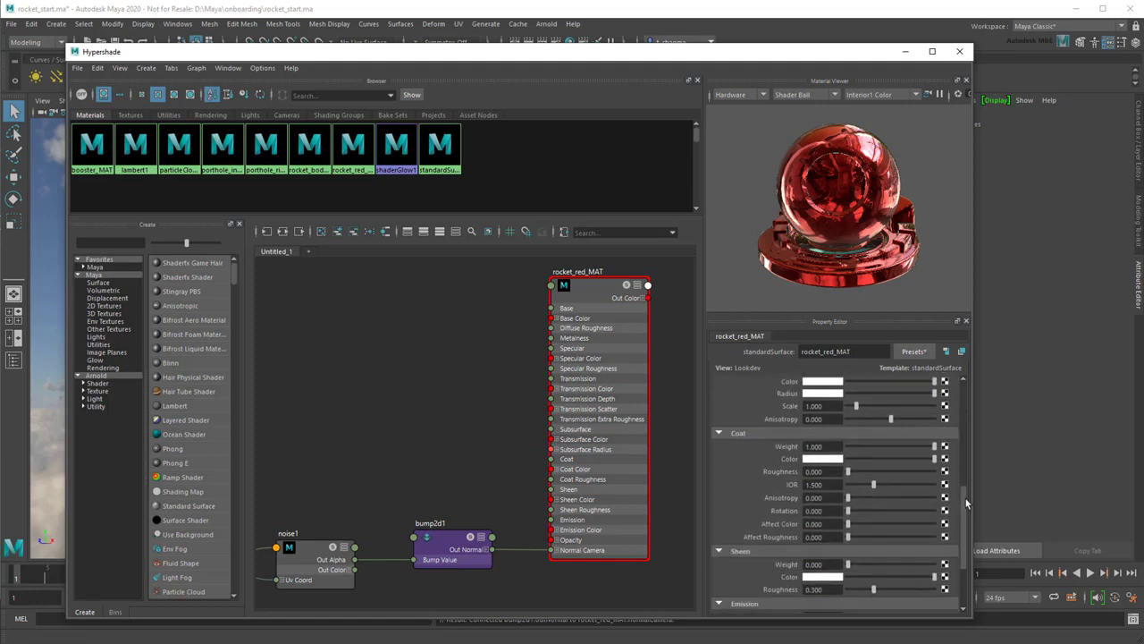
{"action": "left_click", "coordinate": [945, 460]}
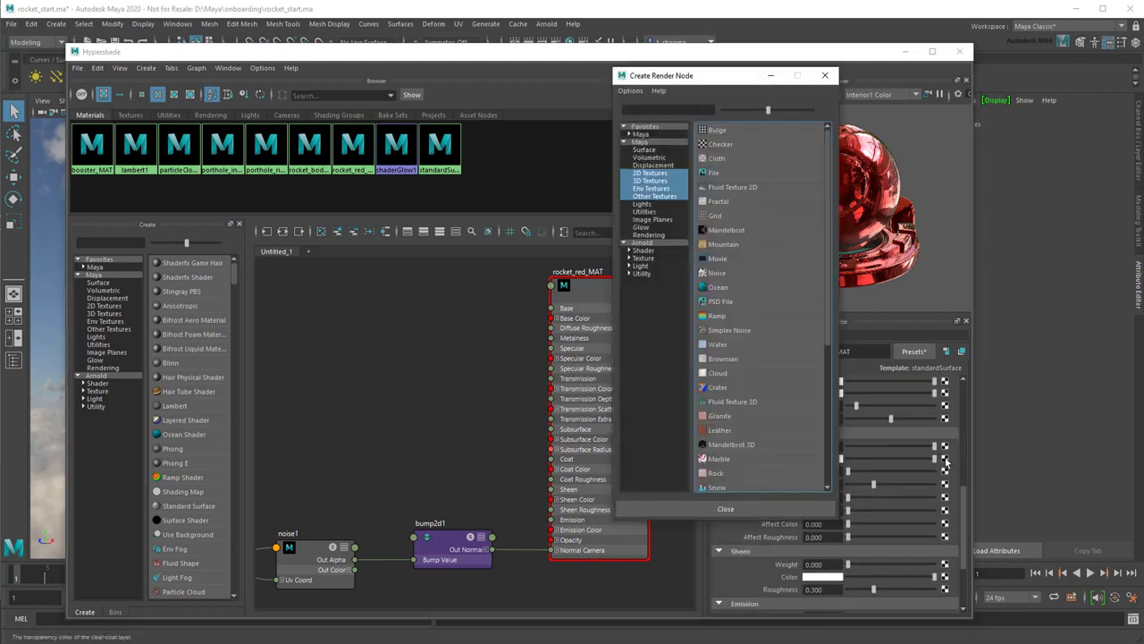
{"action": "left_click", "coordinate": [737, 271]}
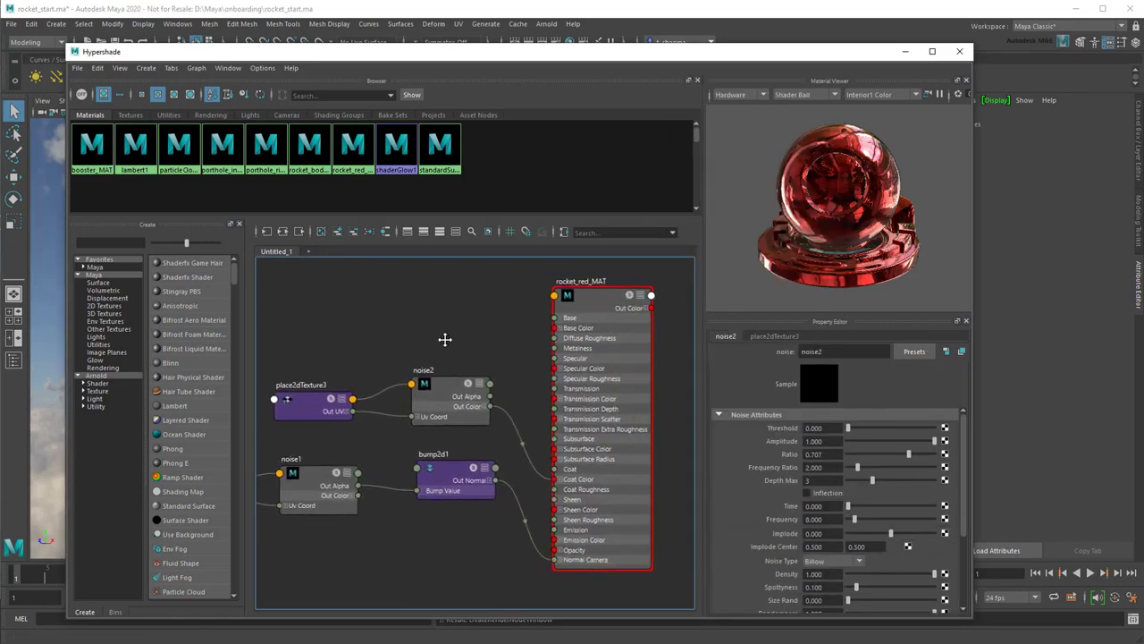
{"action": "left_click_drag", "start_coordinate": [295, 313], "coordinate": [472, 431]}
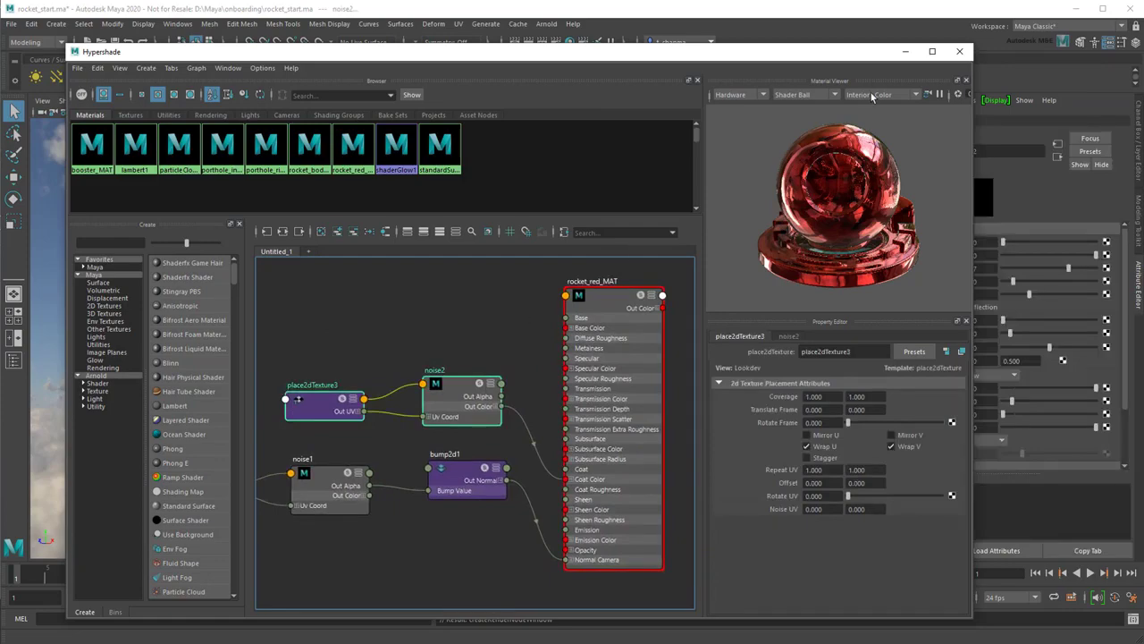
{"action": "left_click", "coordinate": [906, 51]}
{"action": "mouse_move", "coordinate": [562, 266]}
{"action": "left_mouse_down", "text": "alt"}
{"action": "mouse_move", "coordinate": [667, 277]}
{"action": "mouse_move", "coordinate": [533, 194]}
{"action": "left_mouse_up", "text": "alt"}
{"action": "middle_click_drag", "start_coordinate": [533, 194], "coordinate": [565, 365], "text": "alt"}
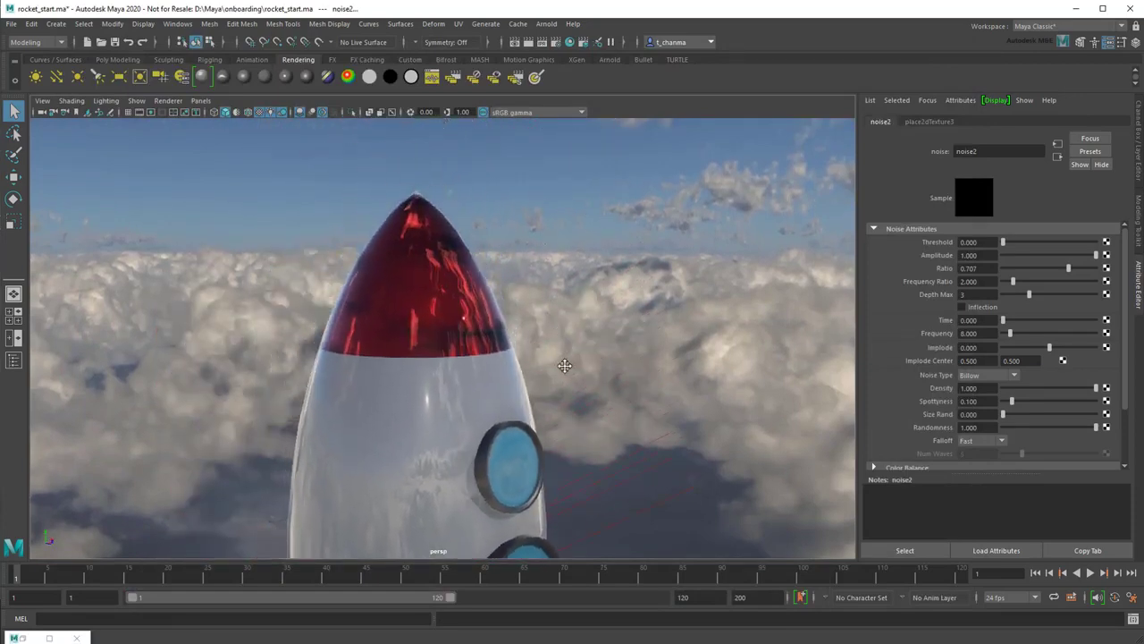
{"action": "mouse_move", "coordinate": [565, 365]}
{"action": "left_mouse_down", "text": "alt"}
{"action": "mouse_move", "coordinate": [528, 255]}
{"action": "mouse_move", "coordinate": [541, 278]}
{"action": "mouse_move", "coordinate": [534, 268]}
{"action": "mouse_move", "coordinate": [576, 291]}
{"action": "mouse_move", "coordinate": [539, 277]}
{"action": "left_mouse_up", "text": "alt"}
Set the coat noise to Wispy with threshold about 0.318, and inspect the nose and fins.
{"action": "left_click", "coordinate": [970, 379]}
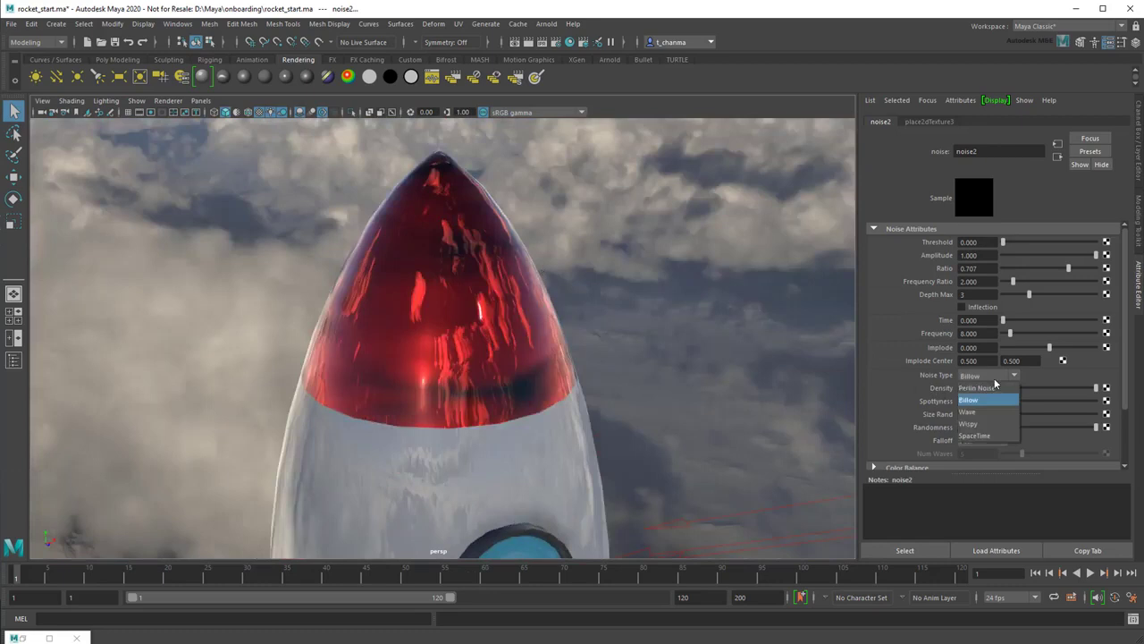
{"action": "left_click", "coordinate": [989, 419]}
{"action": "mouse_move", "coordinate": [1003, 242]}
{"action": "left_mouse_down"}
{"action": "mouse_move", "coordinate": [1069, 256]}
{"action": "mouse_move", "coordinate": [1033, 269]}
{"action": "left_mouse_up"}
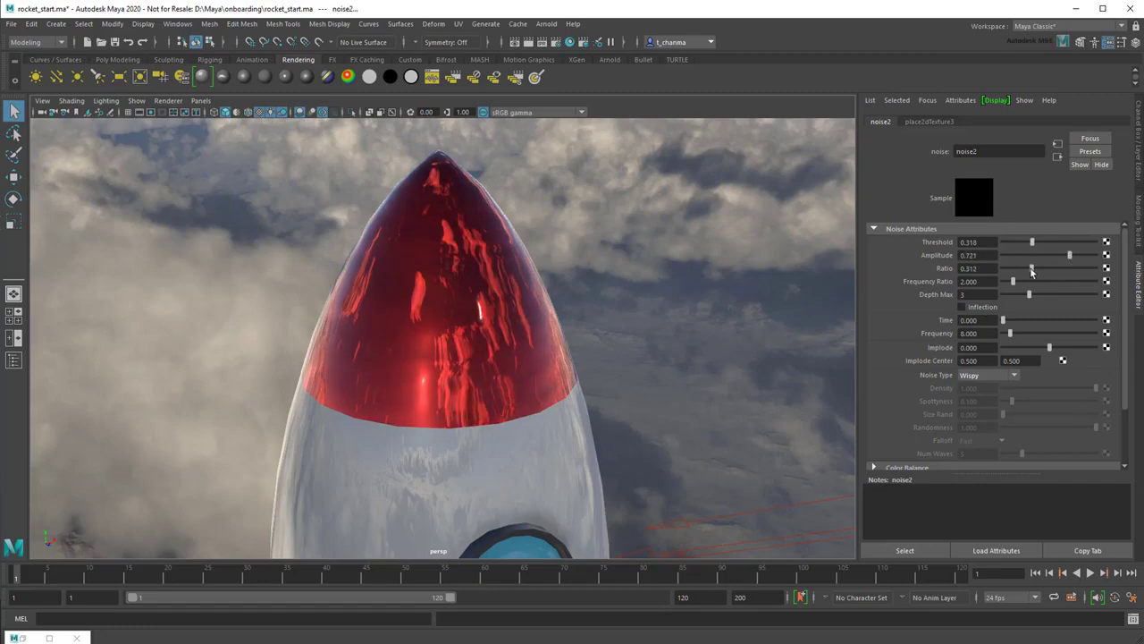
{"action": "mouse_move", "coordinate": [587, 409]}
{"action": "left_mouse_down", "text": "alt"}
{"action": "mouse_move", "coordinate": [439, 427]}
{"action": "mouse_move", "coordinate": [575, 401]}
{"action": "mouse_move", "coordinate": [554, 398]}
{"action": "left_mouse_up", "text": "alt"}
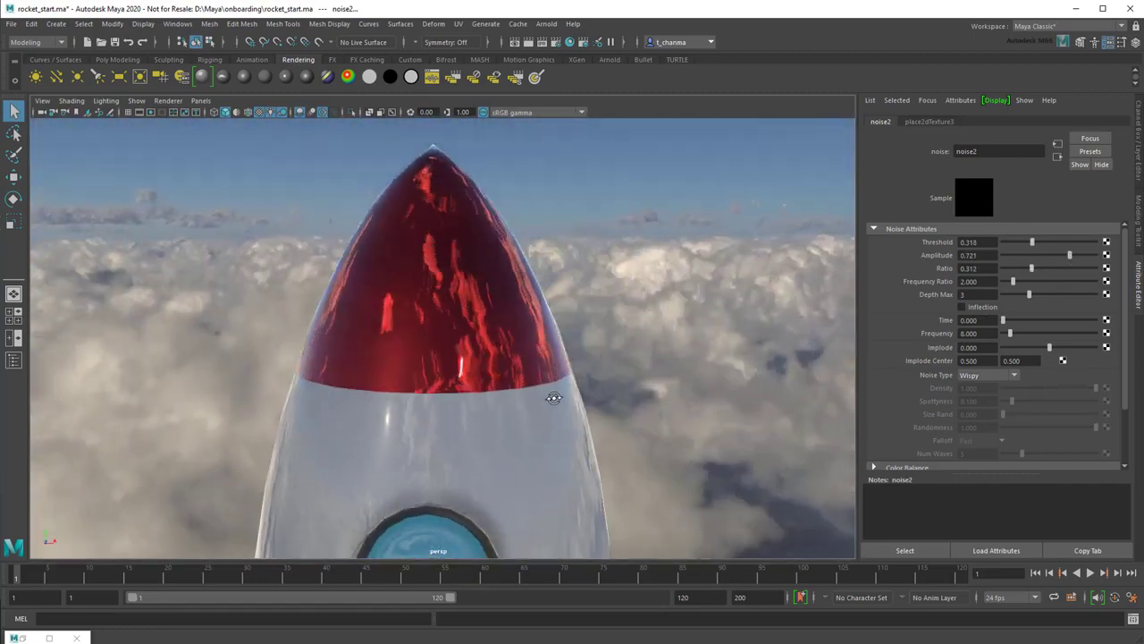
{"action": "mouse_move", "coordinate": [570, 473]}
{"action": "left_mouse_down", "text": "alt"}
{"action": "mouse_move", "coordinate": [602, 358]}
{"action": "mouse_move", "coordinate": [549, 366]}
{"action": "mouse_move", "coordinate": [595, 385]}
{"action": "mouse_move", "coordinate": [528, 340]}
{"action": "left_mouse_up", "text": "alt"}
Add a Noise bump to booster_MAT and set bump2d2 depth to about 2.5.
{"action": "left_click", "coordinate": [528, 343]}
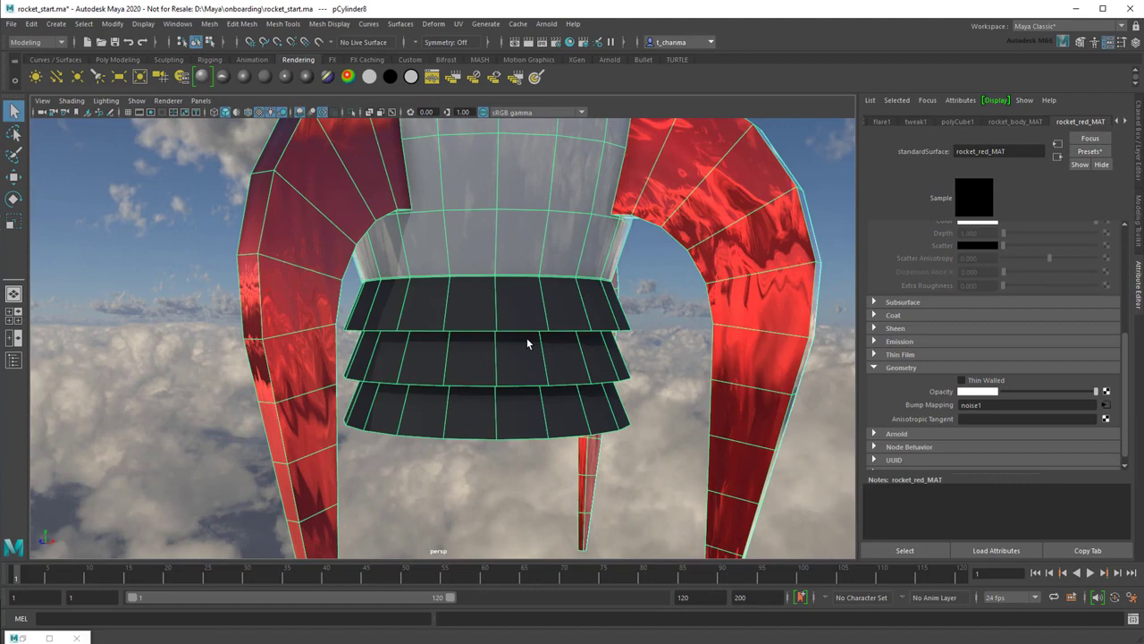
{"action": "left_click", "coordinate": [1125, 120]}
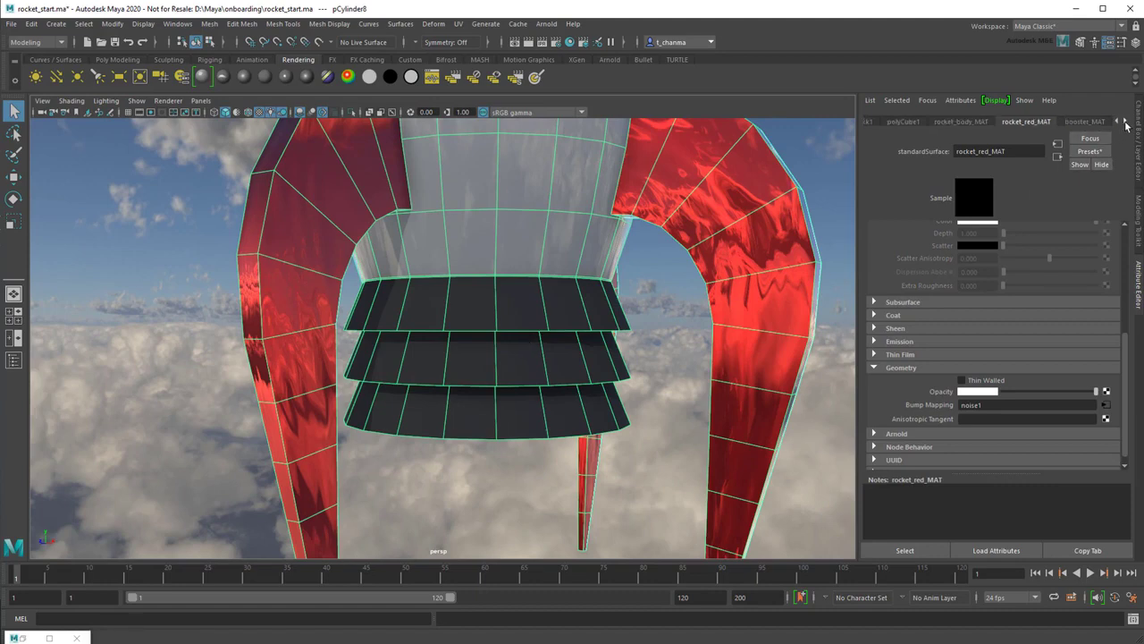
{"action": "left_click", "coordinate": [1088, 125]}
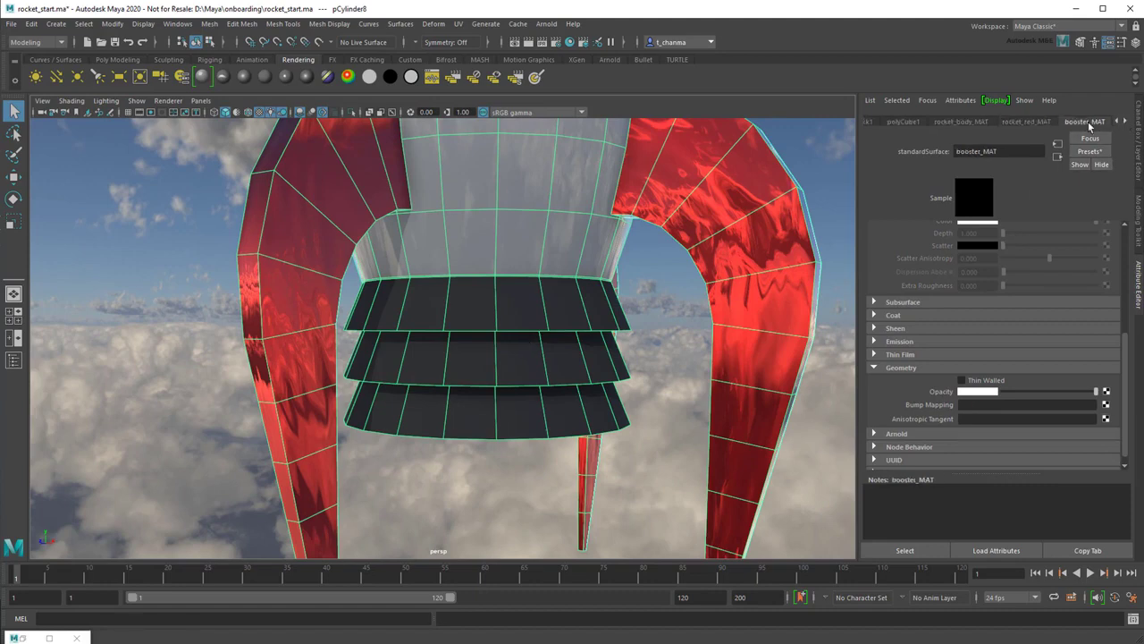
{"action": "left_click", "coordinate": [1106, 404]}
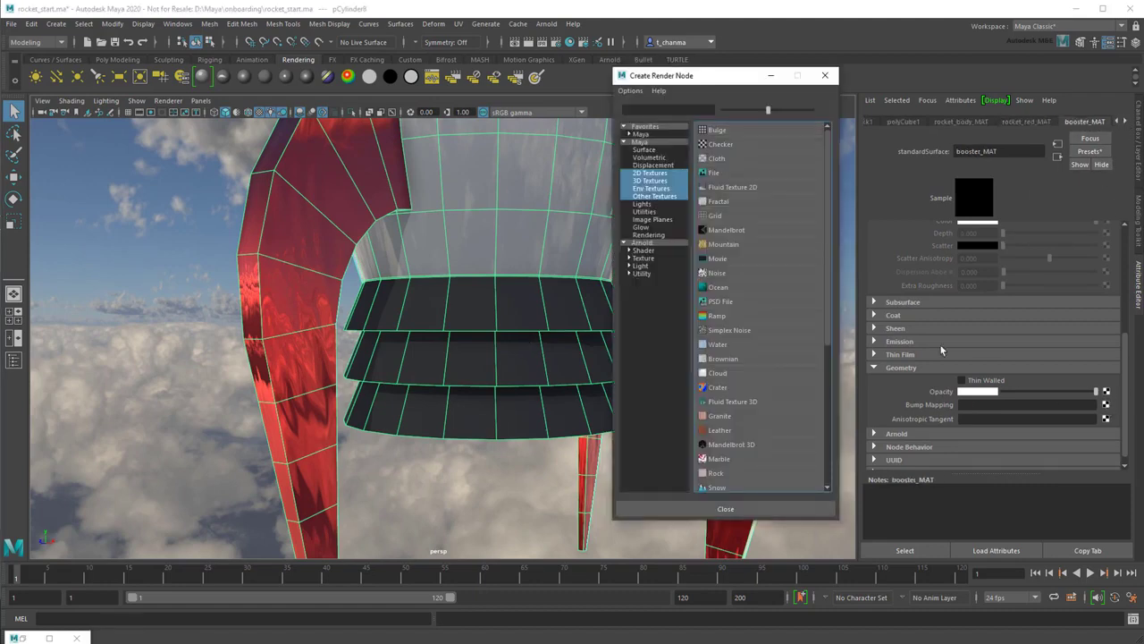
{"action": "left_click", "coordinate": [738, 272]}
{"action": "right_click_drag", "start_coordinate": [647, 379], "coordinate": [718, 414], "text": "alt"}
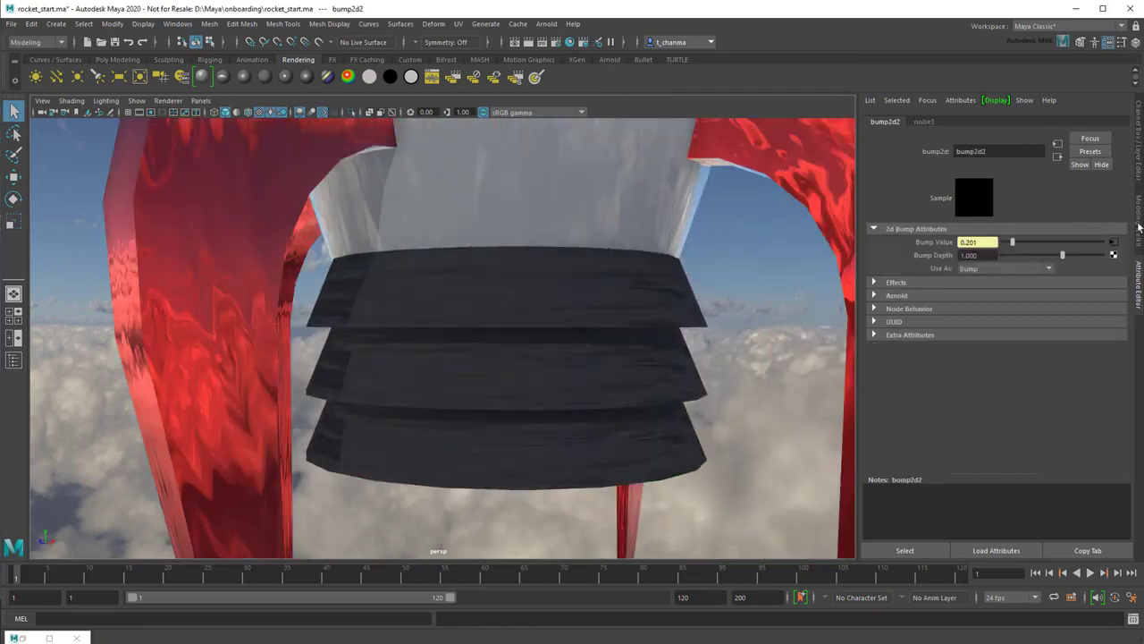
{"action": "mouse_move", "coordinate": [1063, 256]}
{"action": "left_mouse_down"}
{"action": "mouse_move", "coordinate": [1052, 263]}
{"action": "mouse_move", "coordinate": [1076, 271]}
{"action": "left_mouse_up"}
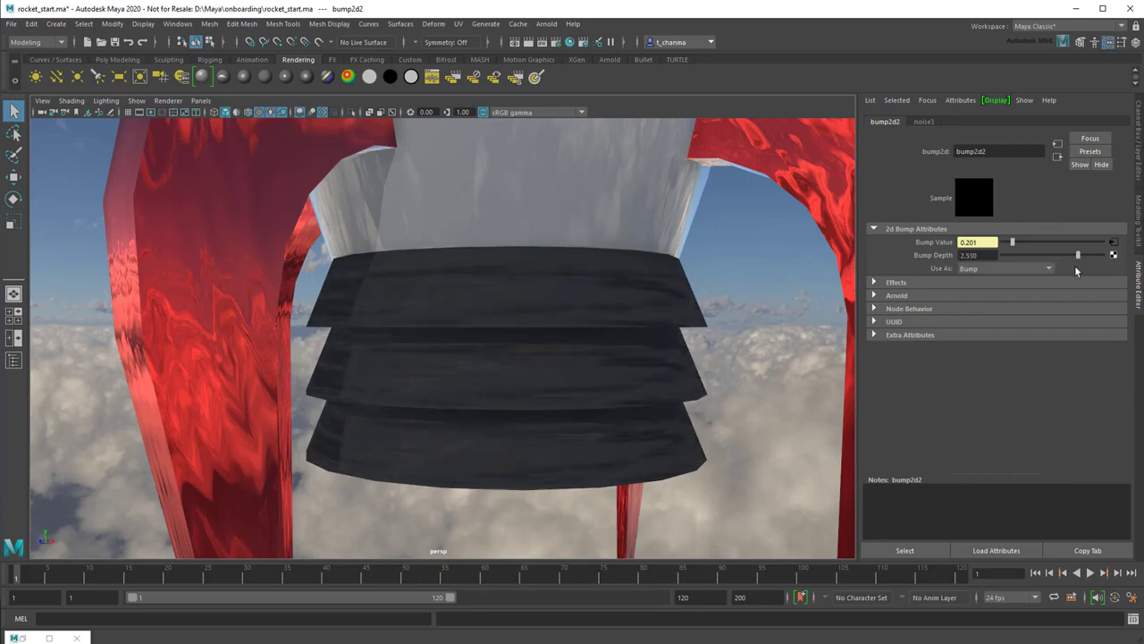
Graph booster_MAT's network in Hypershade and select the noise3 node.
{"action": "left_click", "coordinate": [49, 637]}
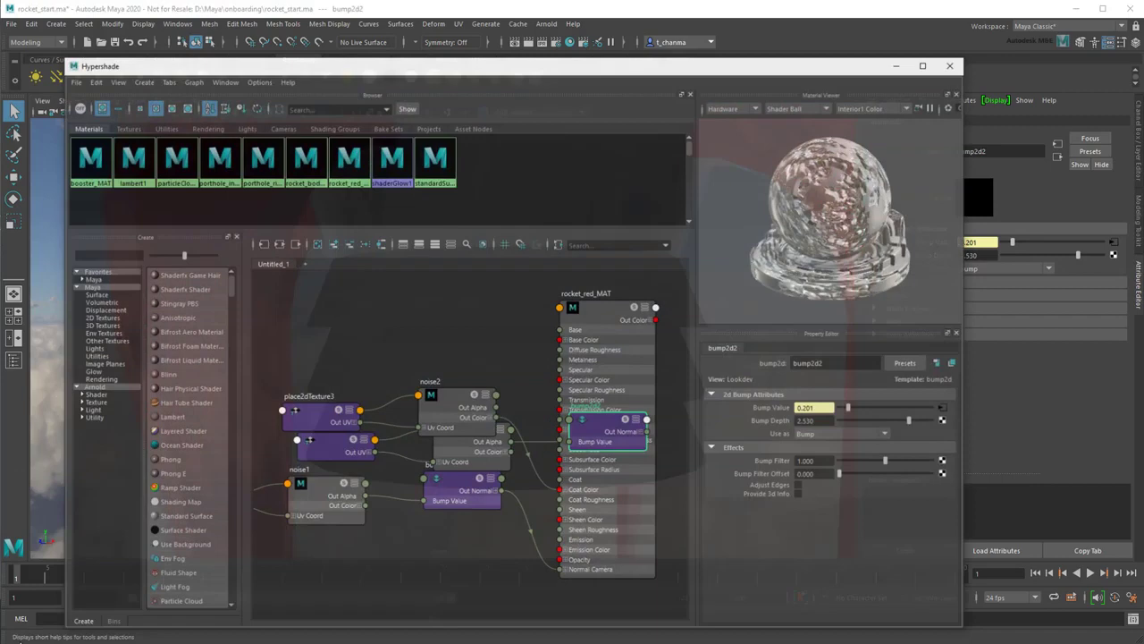
{"action": "left_click", "coordinate": [92, 159]}
{"action": "left_click", "coordinate": [270, 233]}
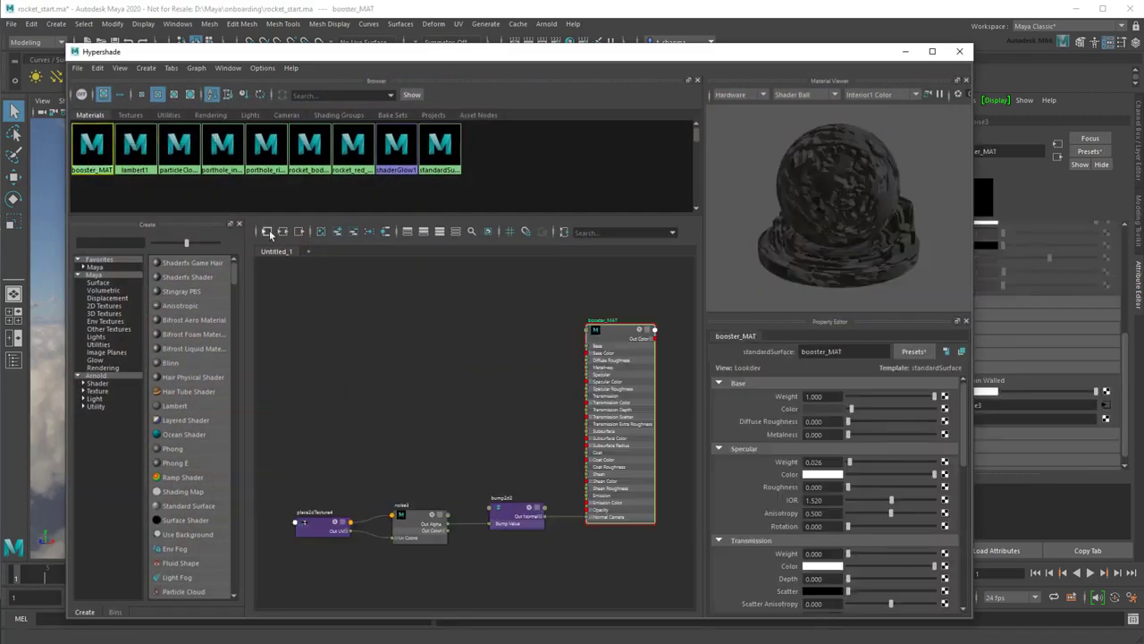
{"action": "scroll", "coordinate": [492, 417], "scroll_direction": "up", "scroll_amount": 2}
{"action": "middle_click_drag", "start_coordinate": [492, 417], "coordinate": [429, 408], "text": "alt"}
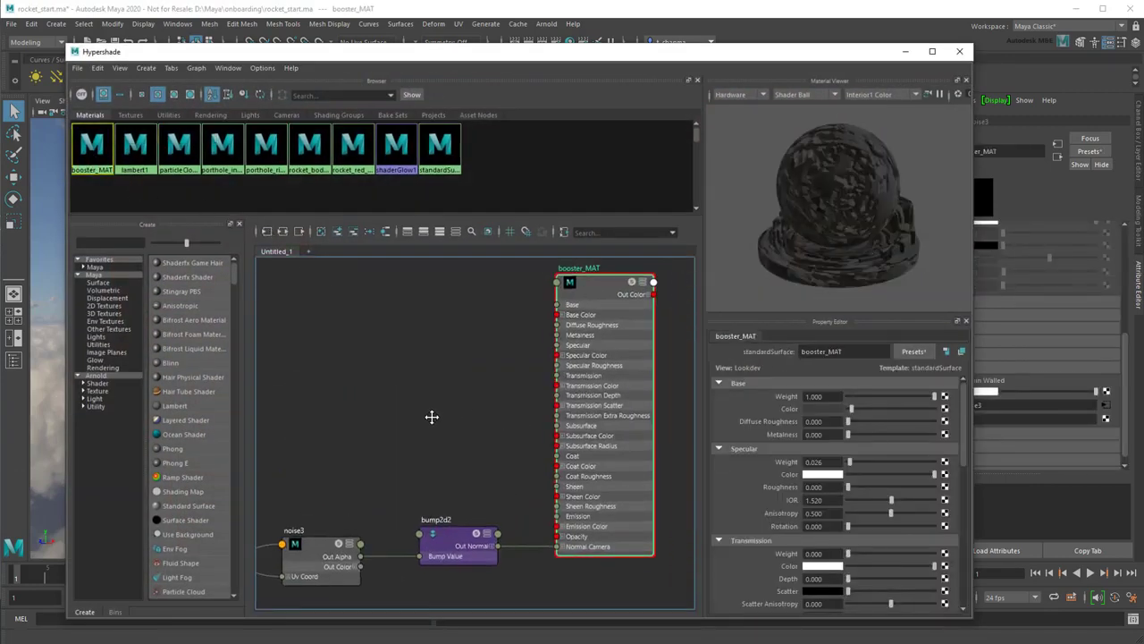
{"action": "left_click", "coordinate": [333, 544]}
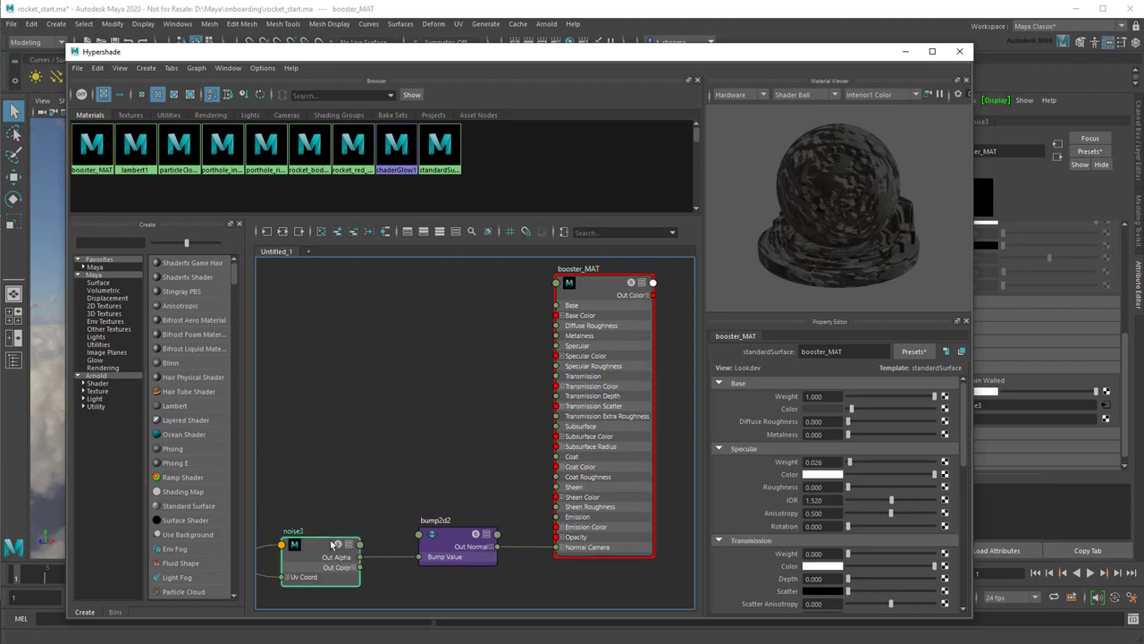
Set noise3 ratio 0.811, frequency ratio 2.762, time 0.664, previewing on a teapot.
{"action": "left_click", "coordinate": [805, 94]}
{"action": "left_click", "coordinate": [809, 136]}
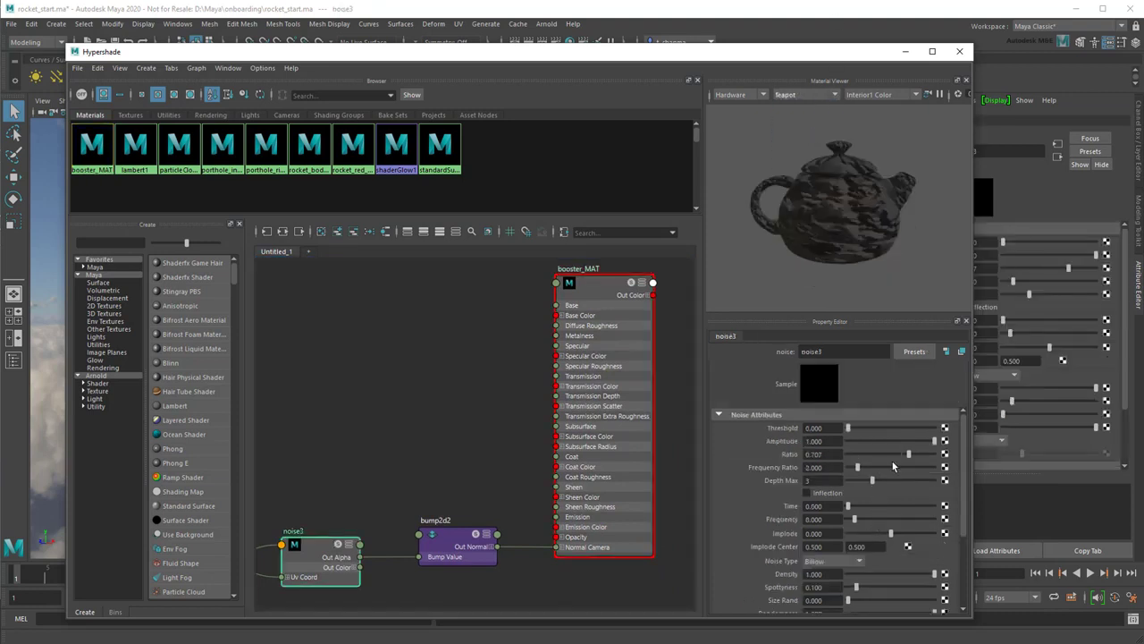
{"action": "mouse_move", "coordinate": [903, 456]}
{"action": "left_mouse_down"}
{"action": "mouse_move", "coordinate": [917, 455]}
{"action": "mouse_move", "coordinate": [882, 442]}
{"action": "mouse_move", "coordinate": [865, 467]}
{"action": "left_mouse_up"}
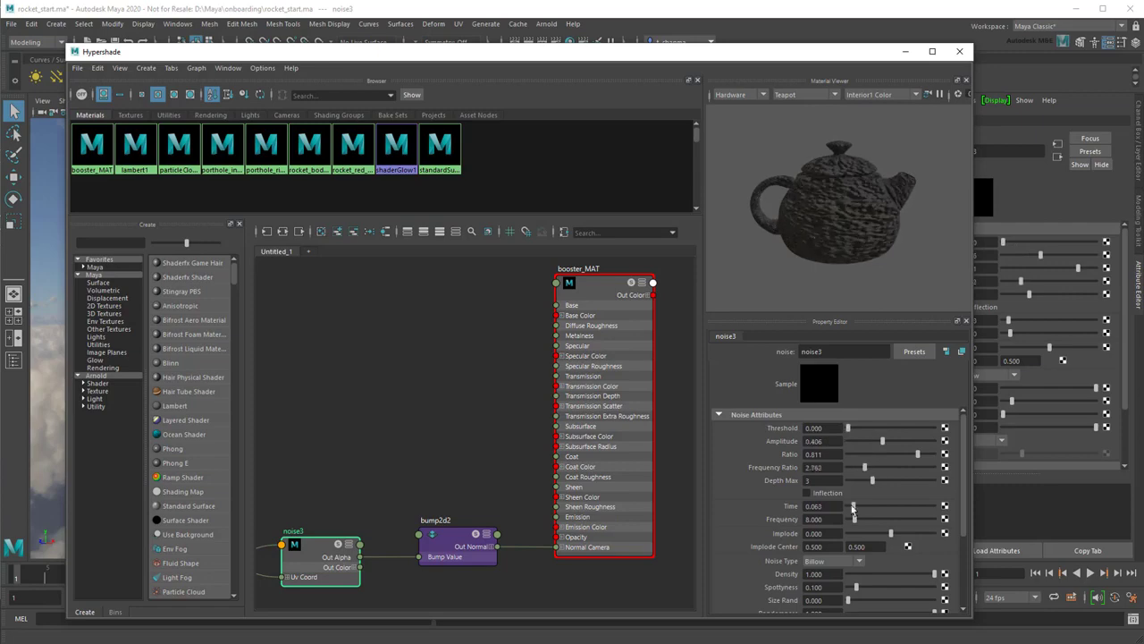
{"action": "mouse_move", "coordinate": [848, 506]}
{"action": "left_mouse_down"}
{"action": "mouse_move", "coordinate": [905, 508]}
{"action": "mouse_move", "coordinate": [849, 519]}
{"action": "left_mouse_up"}
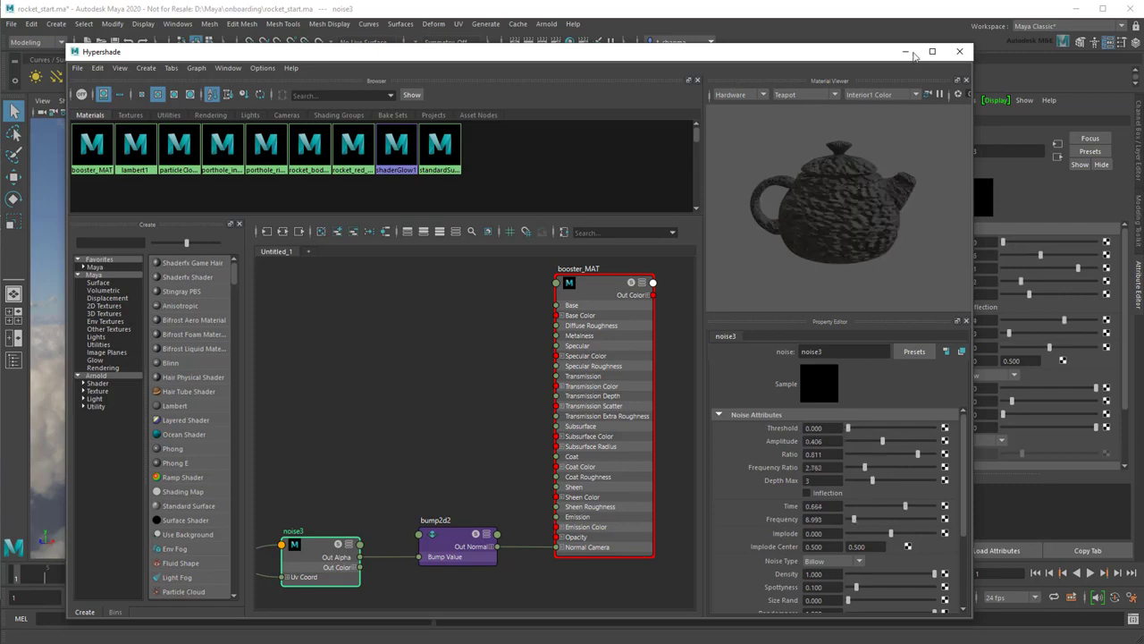
{"action": "left_click", "coordinate": [905, 51]}
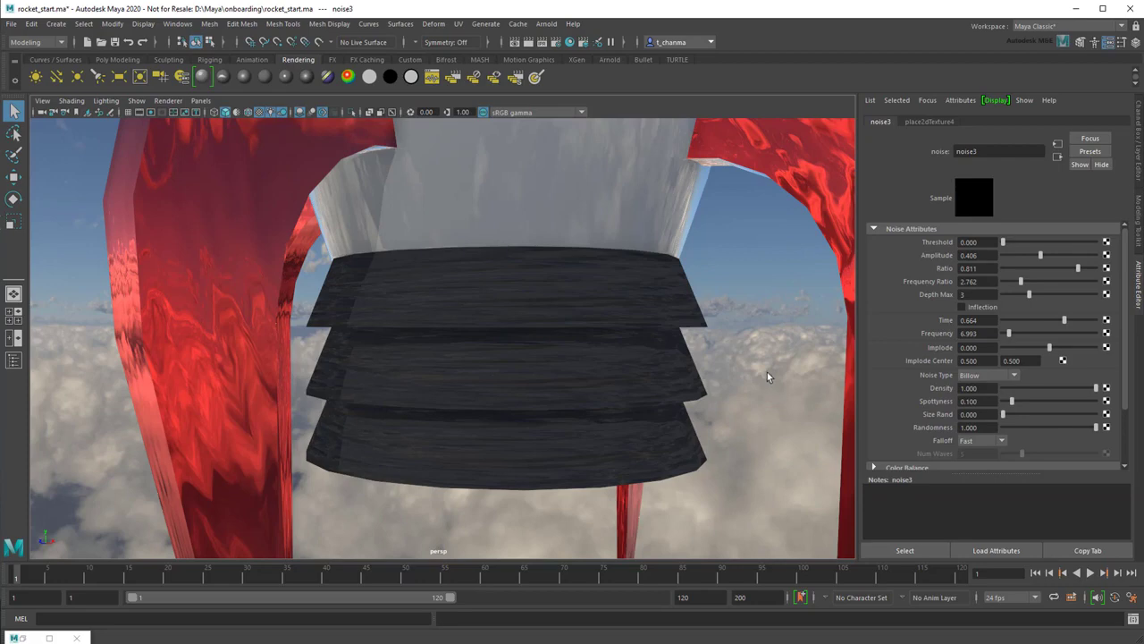
Select the rocket body and bring up its rocket_body_MAT settings.
{"action": "scroll", "coordinate": [758, 362], "scroll_direction": "down", "scroll_amount": 3}
{"action": "mouse_move", "coordinate": [748, 348]}
{"action": "middle_mouse_down", "text": "alt"}
{"action": "mouse_move", "coordinate": [703, 549]}
{"action": "mouse_move", "coordinate": [665, 343]}
{"action": "middle_mouse_up", "text": "alt"}
{"action": "mouse_move", "coordinate": [665, 343]}
{"action": "left_mouse_down", "text": "alt"}
{"action": "mouse_move", "coordinate": [659, 391]}
{"action": "mouse_move", "coordinate": [748, 391]}
{"action": "mouse_move", "coordinate": [626, 394]}
{"action": "left_mouse_up", "text": "alt"}
{"action": "left_click", "coordinate": [608, 377]}
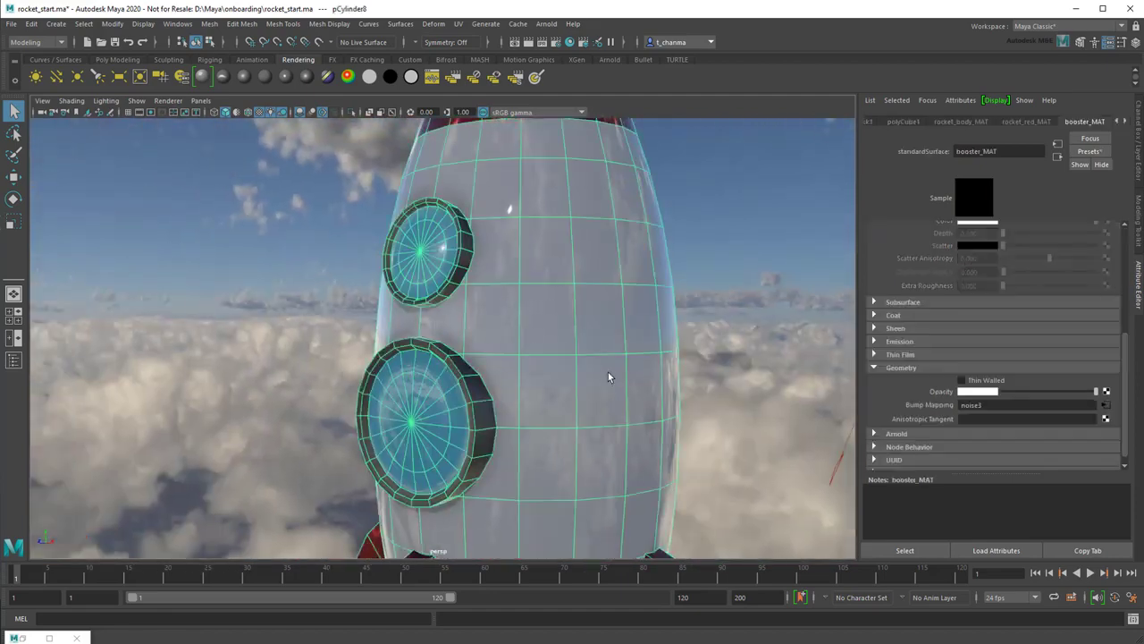
{"action": "left_click", "coordinate": [970, 123]}
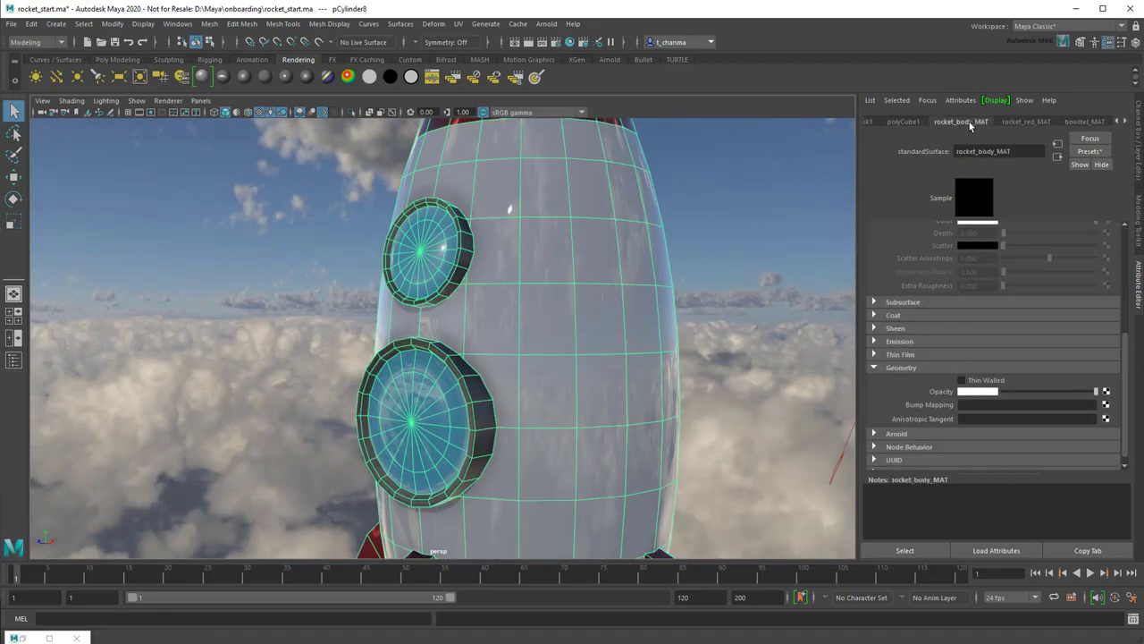
{"action": "scroll", "coordinate": [963, 328], "scroll_direction": "up", "scroll_amount": 1}
{"action": "left_click_drag", "start_coordinate": [1125, 344], "coordinate": [1123, 229]}
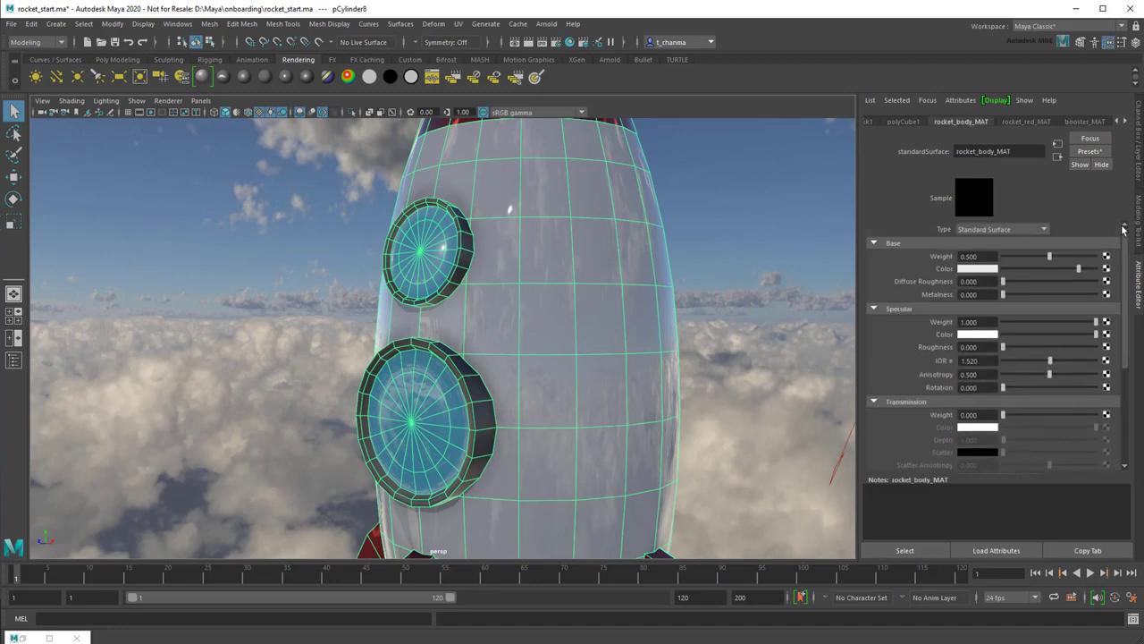
Map rocket_body.jpg as a file texture on the body colour; set Base Weight ~0.9.
{"action": "left_click", "coordinate": [1106, 268]}
{"action": "left_click", "coordinate": [713, 178]}
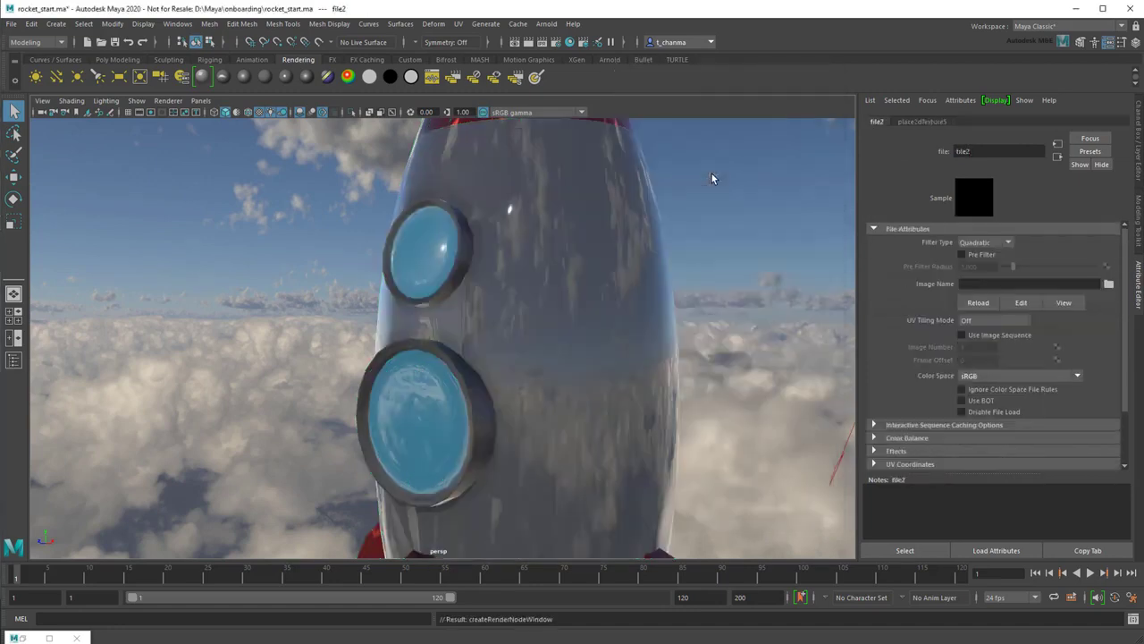
{"action": "left_click", "coordinate": [1107, 285]}
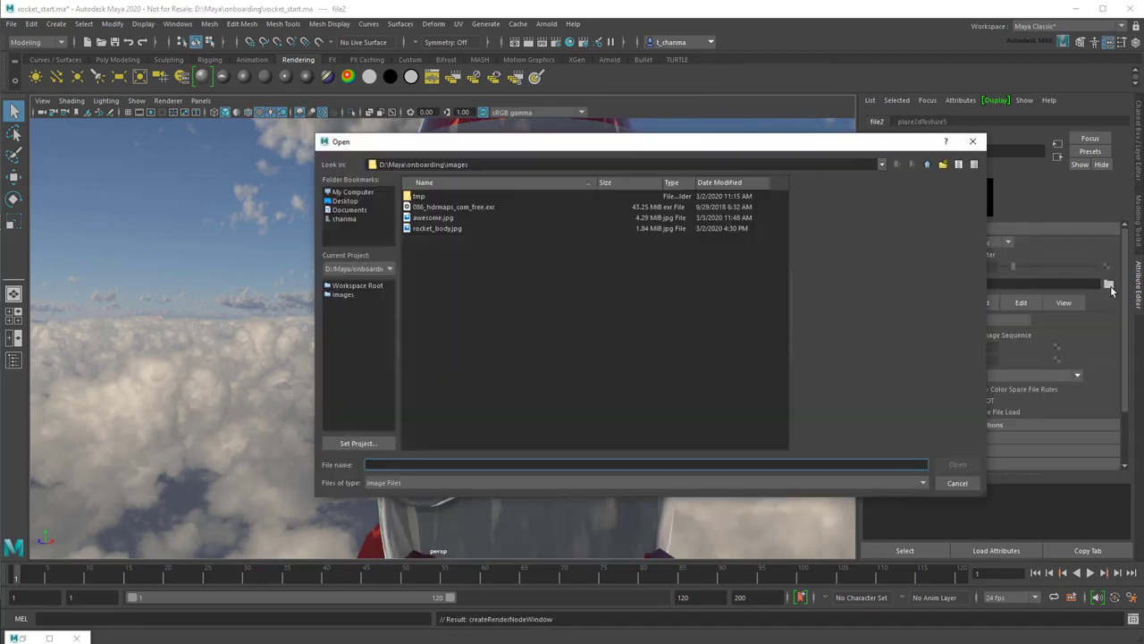
{"action": "left_click", "coordinate": [449, 229]}
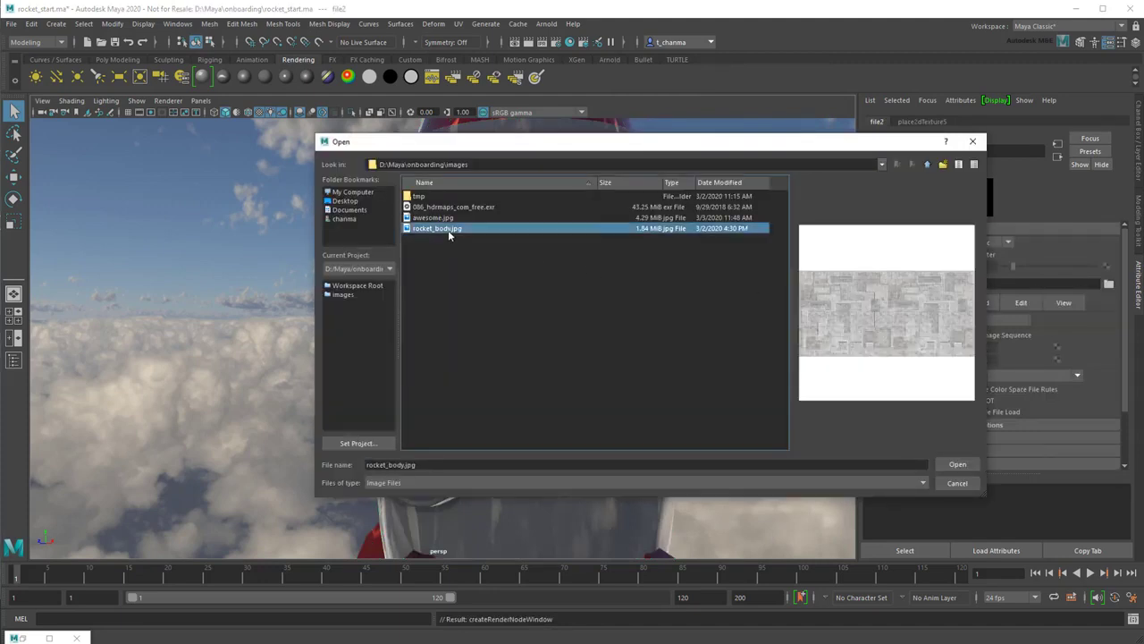
{"action": "left_click", "coordinate": [959, 465]}
{"action": "left_click", "coordinate": [1058, 157]}
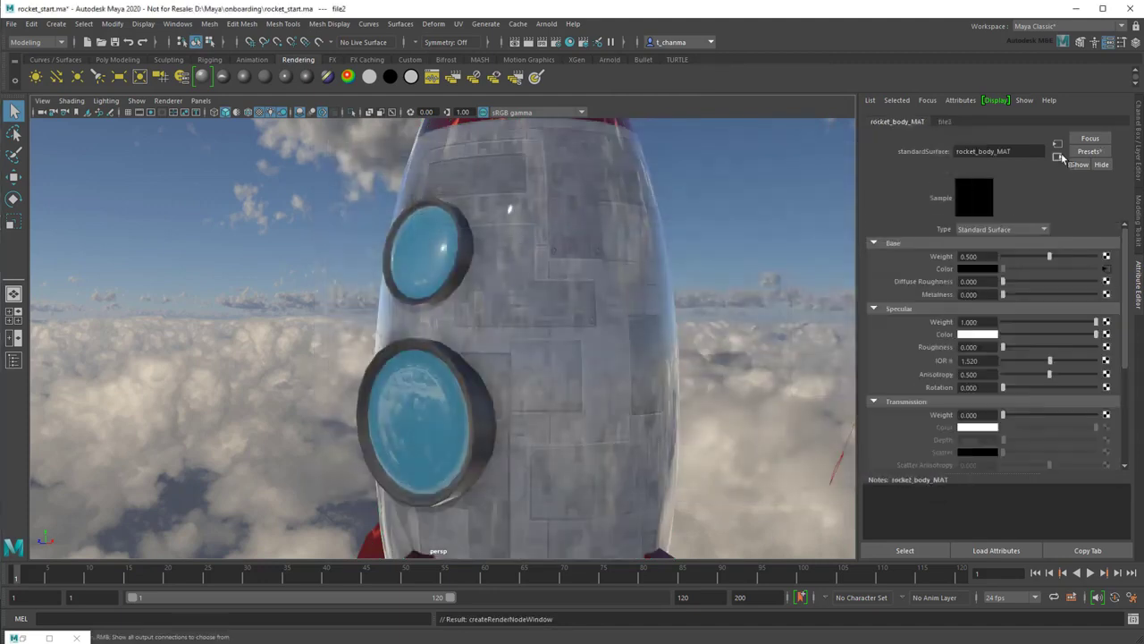
{"action": "left_click_drag", "start_coordinate": [1077, 256], "coordinate": [1083, 264]}
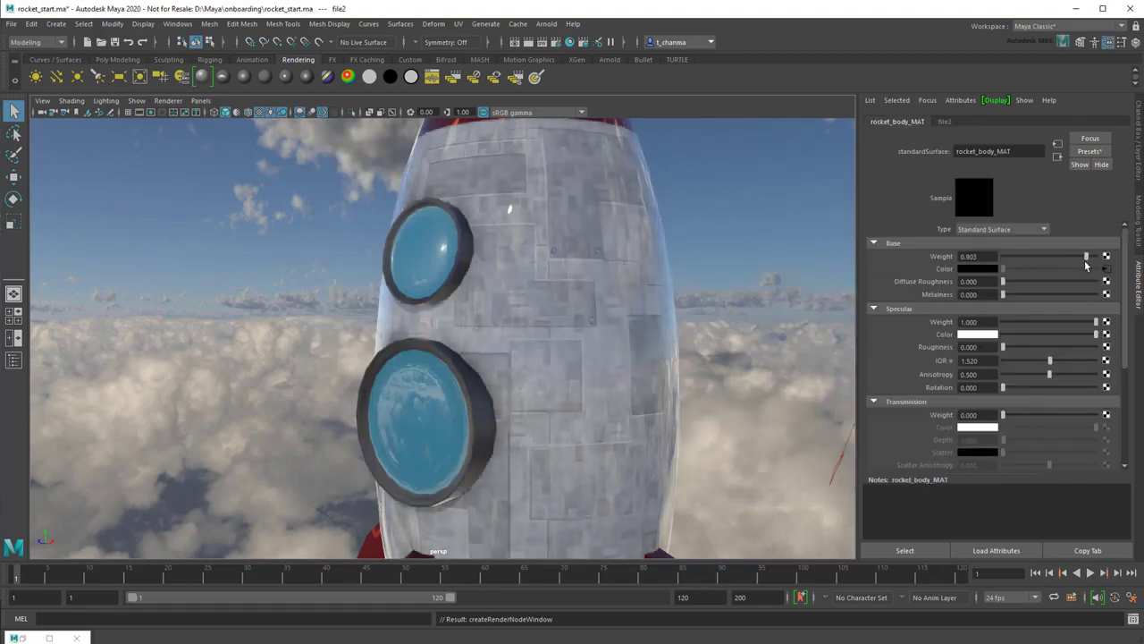
{"action": "mouse_move", "coordinate": [446, 427]}
{"action": "left_mouse_down", "text": "alt"}
{"action": "mouse_move", "coordinate": [652, 409]}
{"action": "mouse_move", "coordinate": [500, 416]}
{"action": "mouse_move", "coordinate": [584, 436]}
{"action": "mouse_move", "coordinate": [501, 437]}
{"action": "mouse_move", "coordinate": [644, 424]}
{"action": "mouse_move", "coordinate": [691, 403]}
{"action": "left_mouse_up", "text": "alt"}
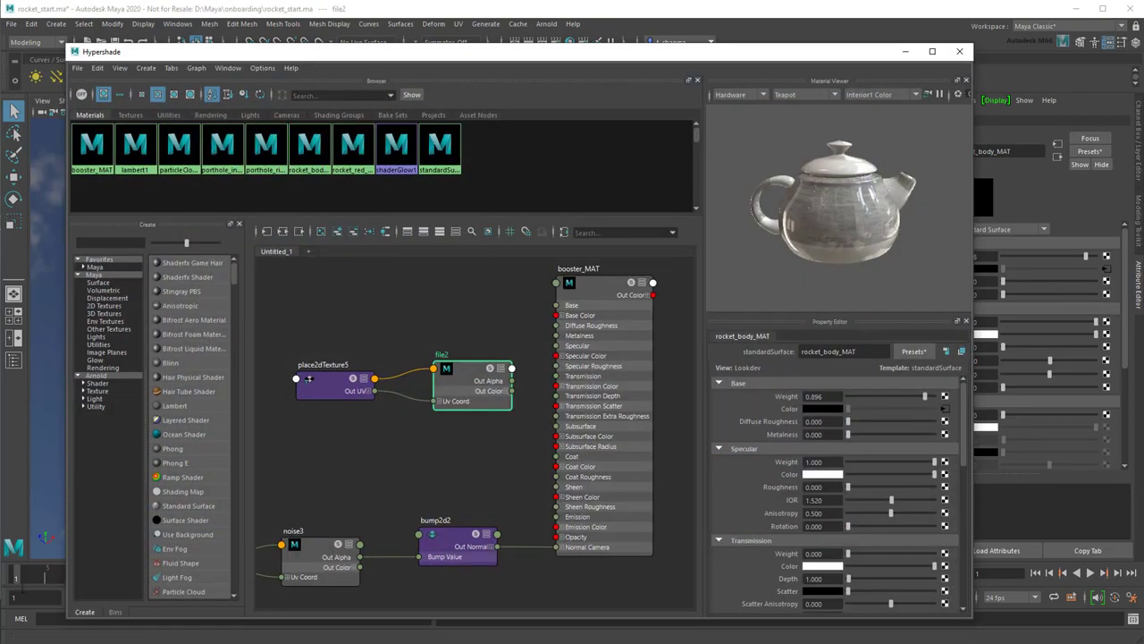
Graph rocket_body_MAT's network in Hypershade and Tab-create a bump2d node.
{"action": "left_click", "coordinate": [307, 171]}
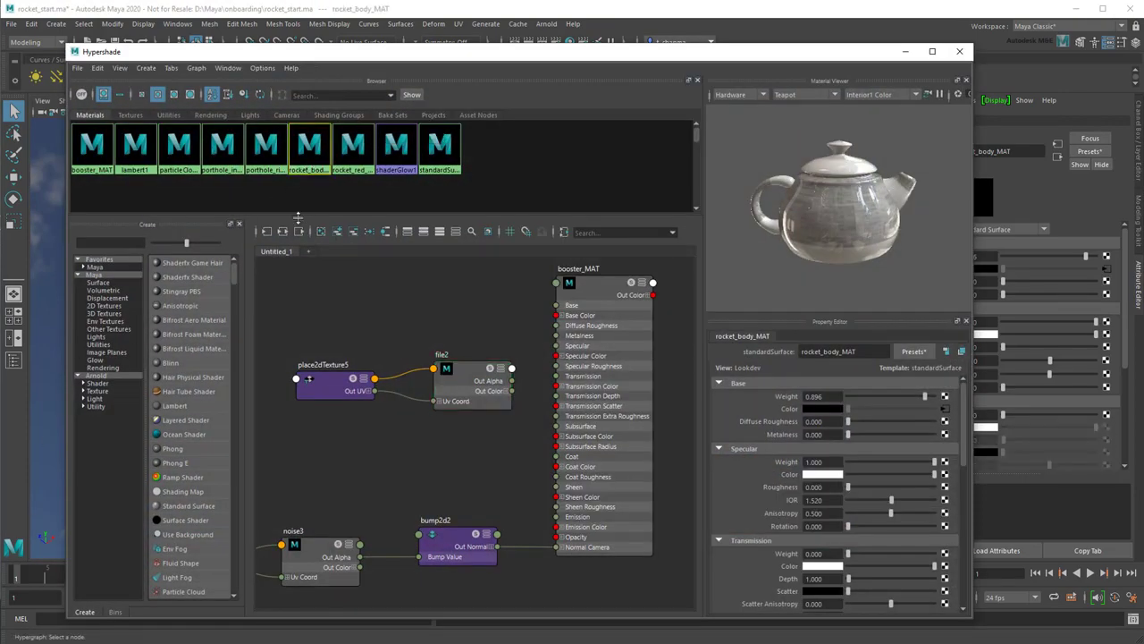
{"action": "left_click", "coordinate": [267, 231]}
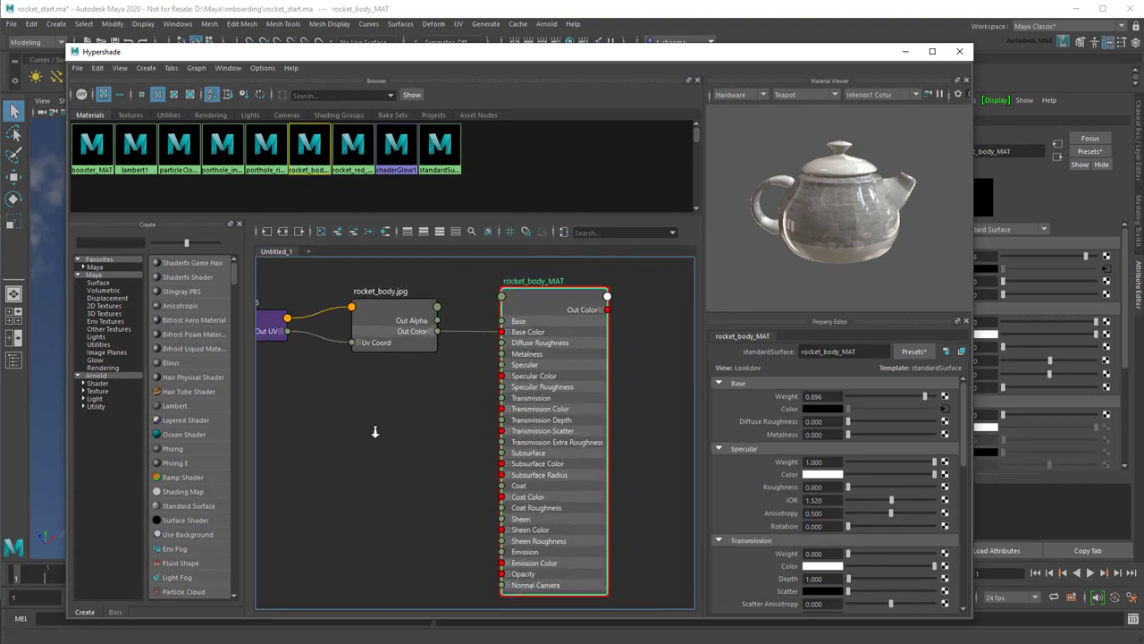
{"action": "scroll", "coordinate": [387, 433], "scroll_direction": "up", "scroll_amount": 2}
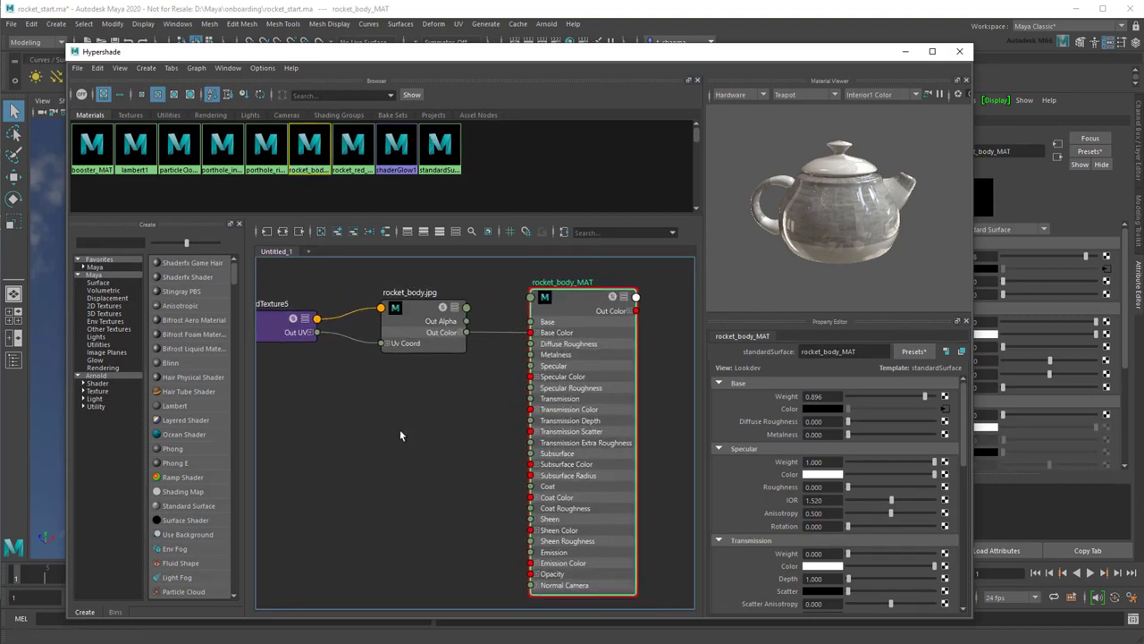
{"action": "key", "text": "Tab"}
{"action": "type", "text": "bump"}
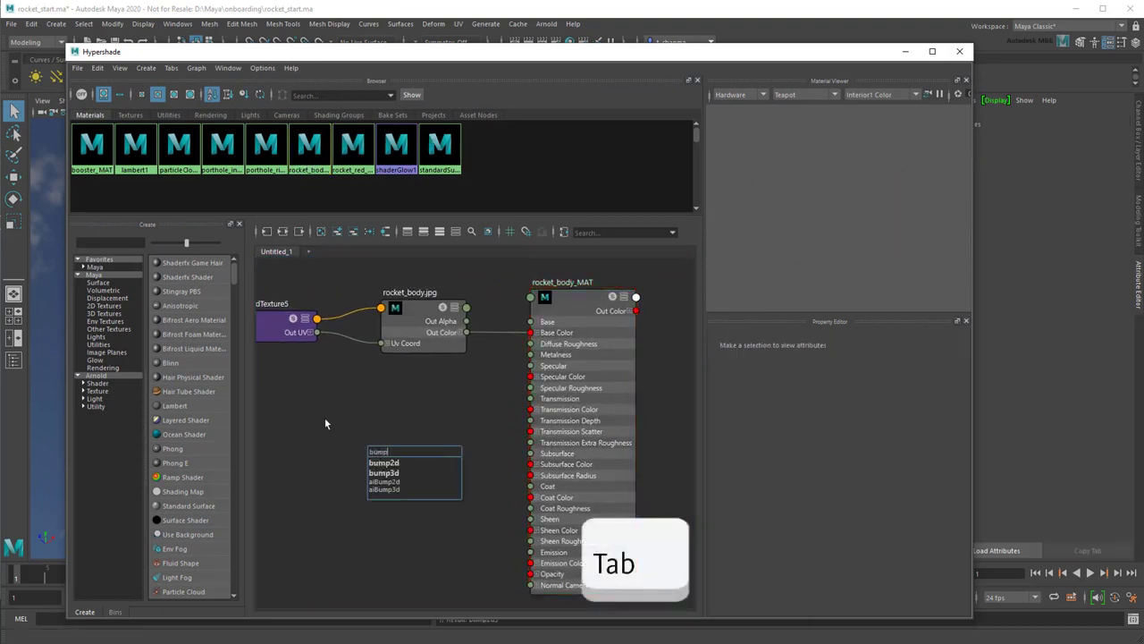
{"action": "left_click", "coordinate": [397, 463]}
Wire bump2d Out Normal to Normal Camera and rocket_body.jpg Out Alpha to Bump Value.
{"action": "left_click_drag", "start_coordinate": [417, 458], "coordinate": [440, 490]}
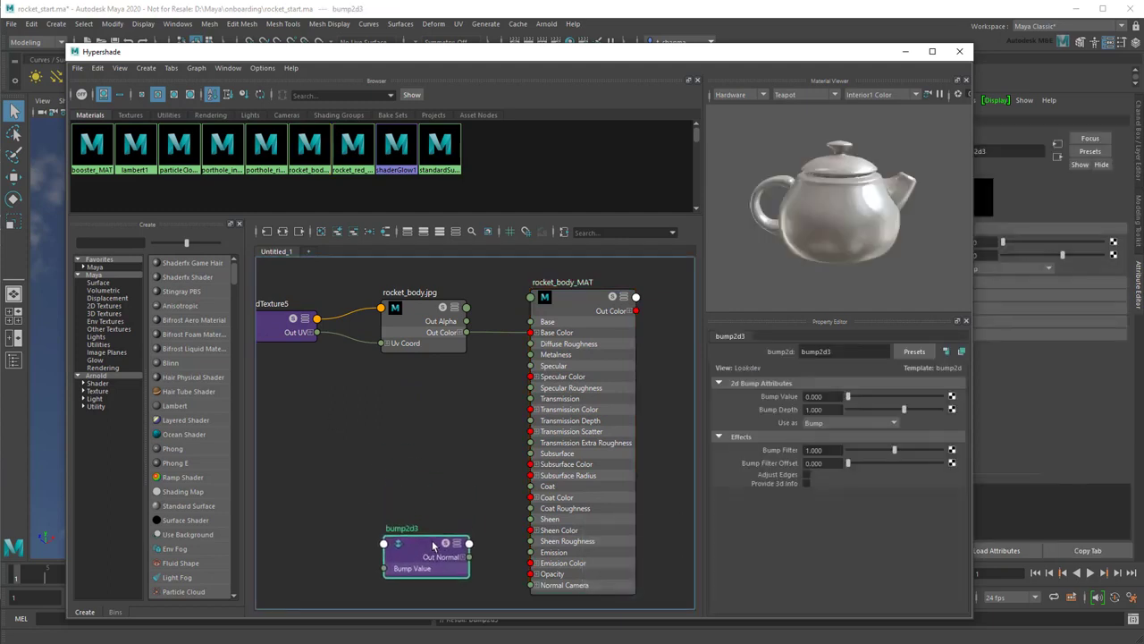
{"action": "left_click_drag", "start_coordinate": [434, 544], "coordinate": [524, 594]}
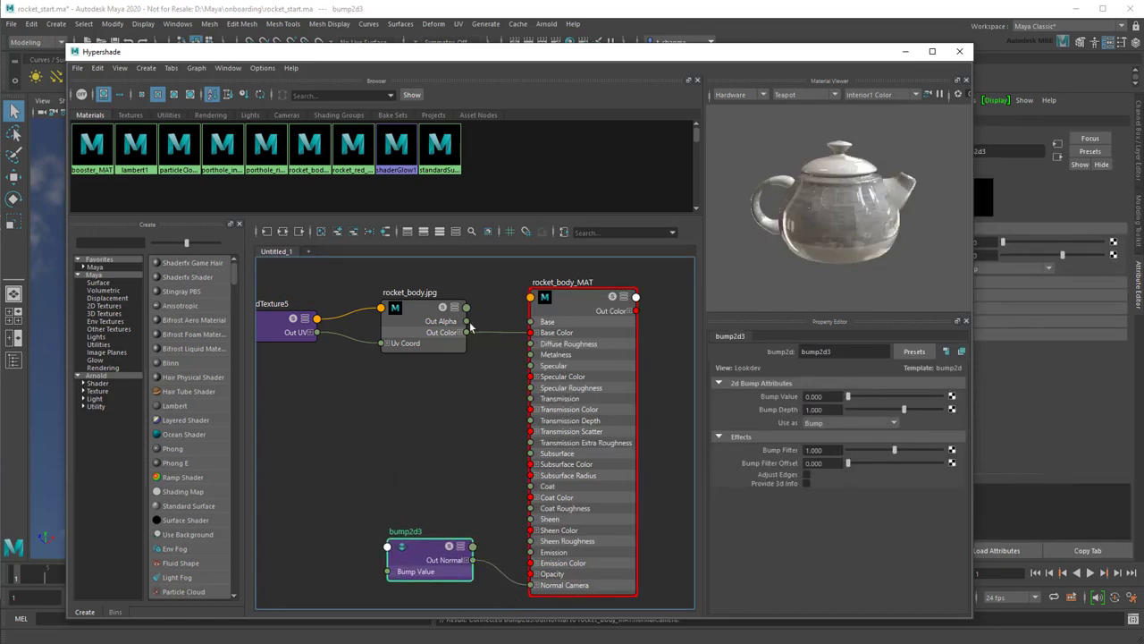
{"action": "left_click_drag", "start_coordinate": [466, 321], "coordinate": [387, 578]}
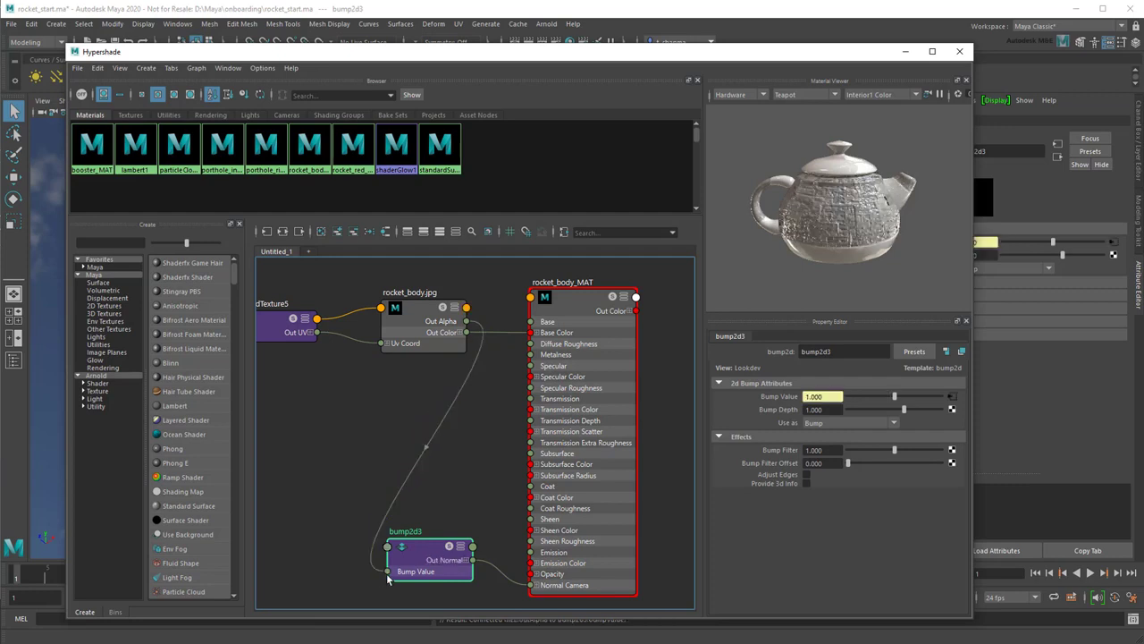
{"action": "left_click_drag", "start_coordinate": [912, 235], "coordinate": [683, 235], "text": "alt"}
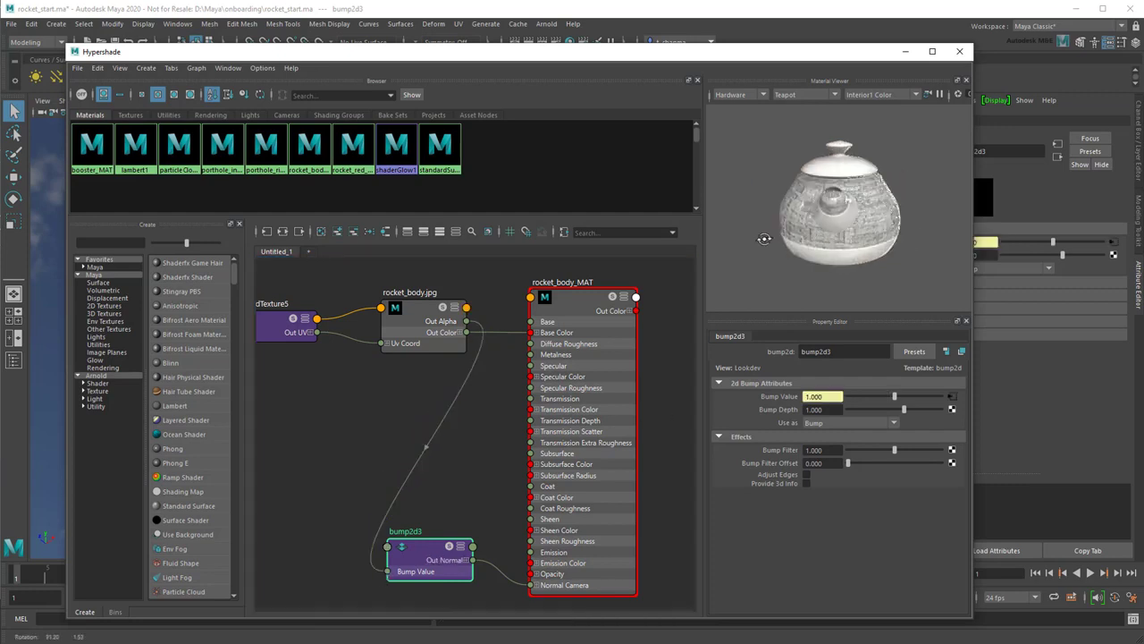
Minimize Hypershade and zoom the viewport onto the hull around the portholes.
{"action": "left_click", "coordinate": [906, 51]}
{"action": "scroll", "coordinate": [684, 373], "scroll_direction": "up", "scroll_amount": 3}
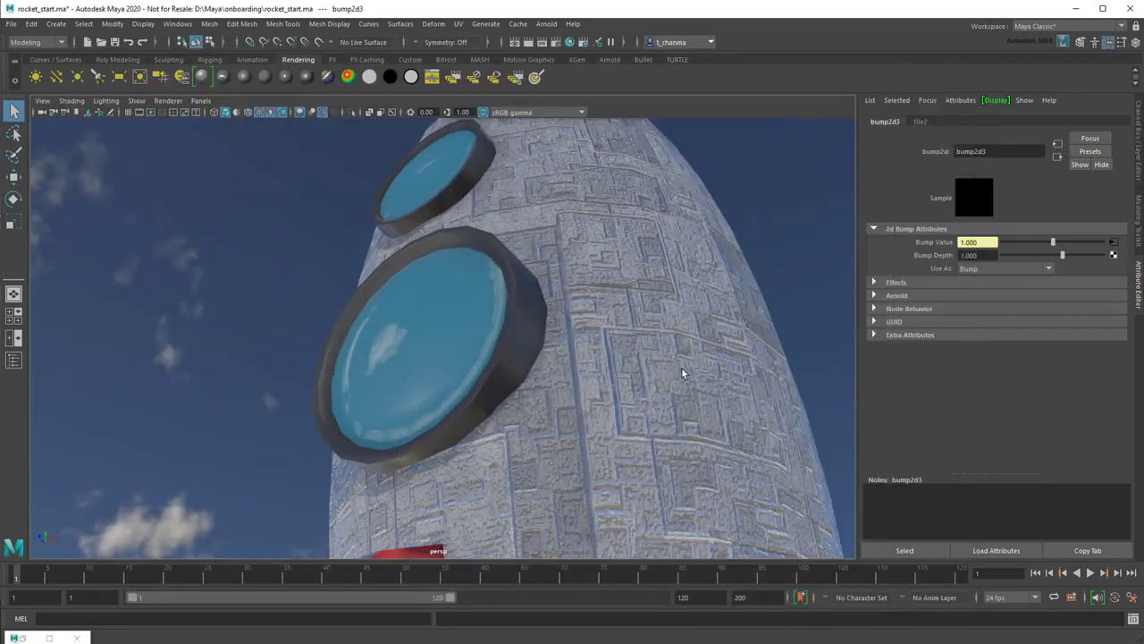
{"action": "mouse_move", "coordinate": [682, 375]}
{"action": "left_mouse_down", "text": "alt"}
{"action": "mouse_move", "coordinate": [554, 355]}
{"action": "mouse_move", "coordinate": [618, 352]}
{"action": "mouse_move", "coordinate": [728, 388]}
{"action": "mouse_move", "coordinate": [560, 401]}
{"action": "mouse_move", "coordinate": [564, 374]}
{"action": "left_mouse_up", "text": "alt"}
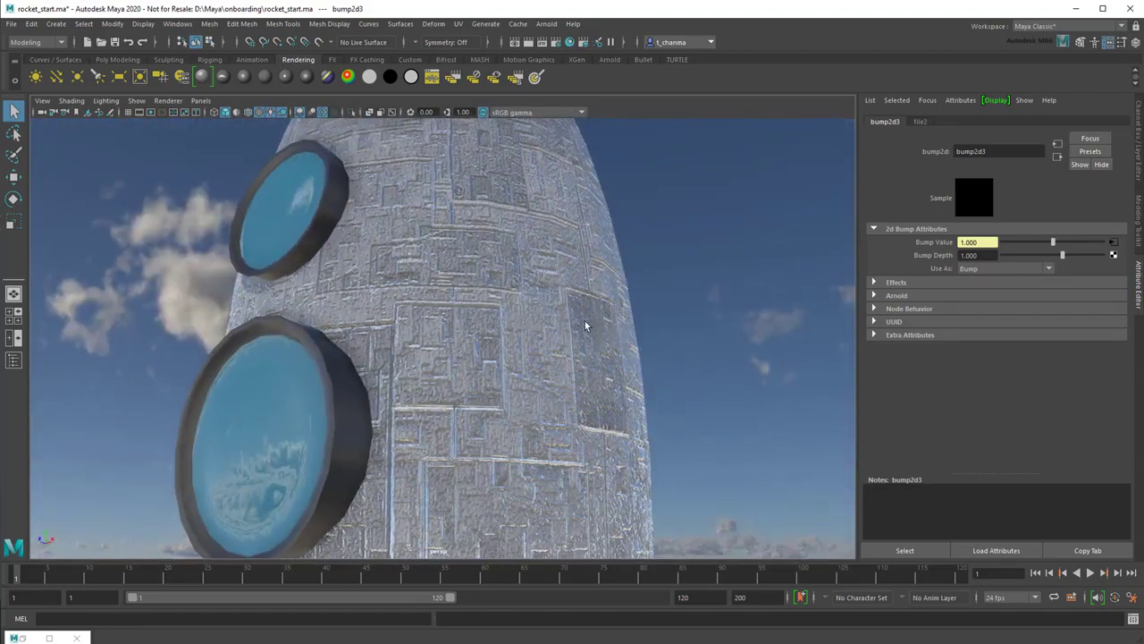
Set bump2d3 Bump Depth to 0.5, then 0.05, and check the softer panels.
{"action": "left_click", "coordinate": [974, 255]}
{"action": "type", "text": "0.5"}
{"action": "key", "text": "Return"}
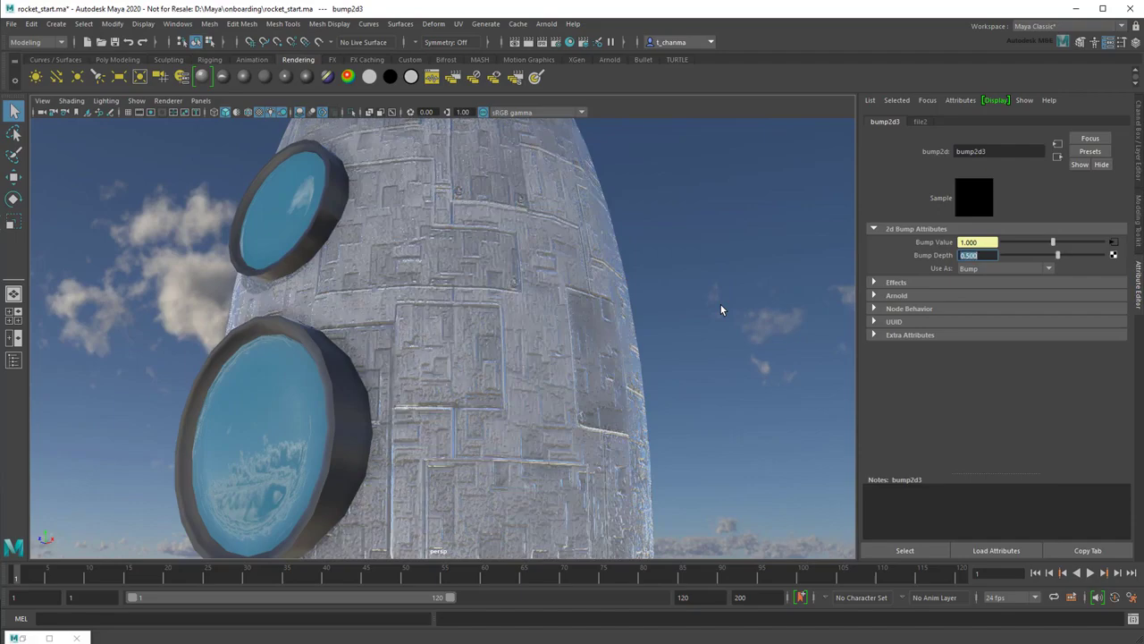
{"action": "type", "text": "0.05"}
{"action": "key", "text": "Return"}
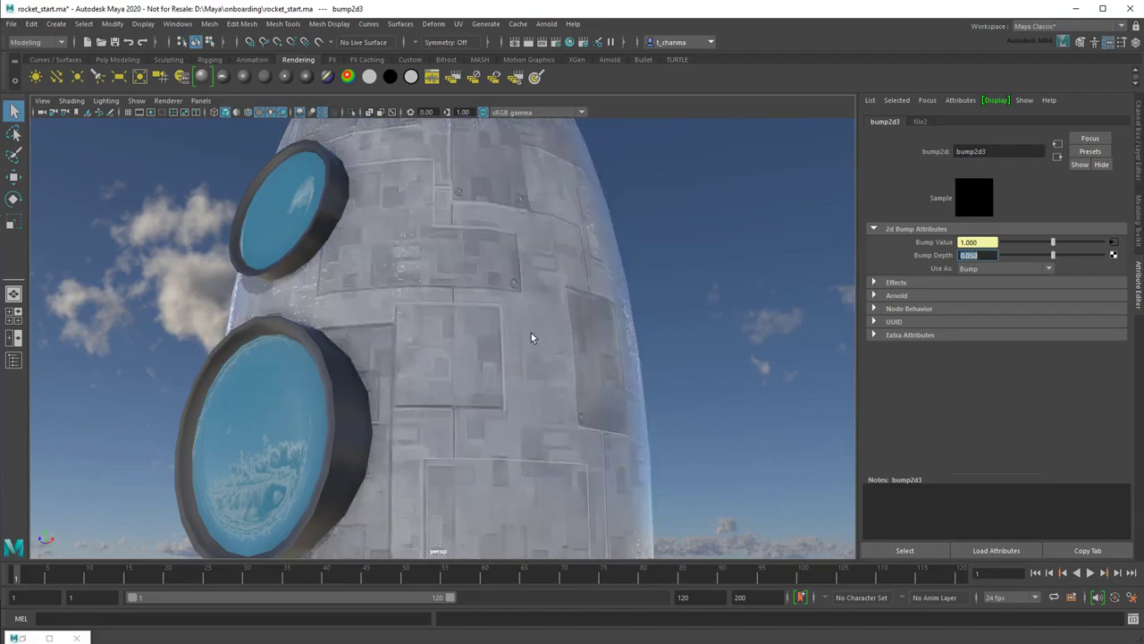
{"action": "mouse_move", "coordinate": [480, 367]}
{"action": "left_mouse_down", "text": "alt"}
{"action": "mouse_move", "coordinate": [695, 372]}
{"action": "mouse_move", "coordinate": [667, 357]}
{"action": "mouse_move", "coordinate": [467, 365]}
{"action": "mouse_move", "coordinate": [497, 370]}
{"action": "left_mouse_up", "text": "alt"}
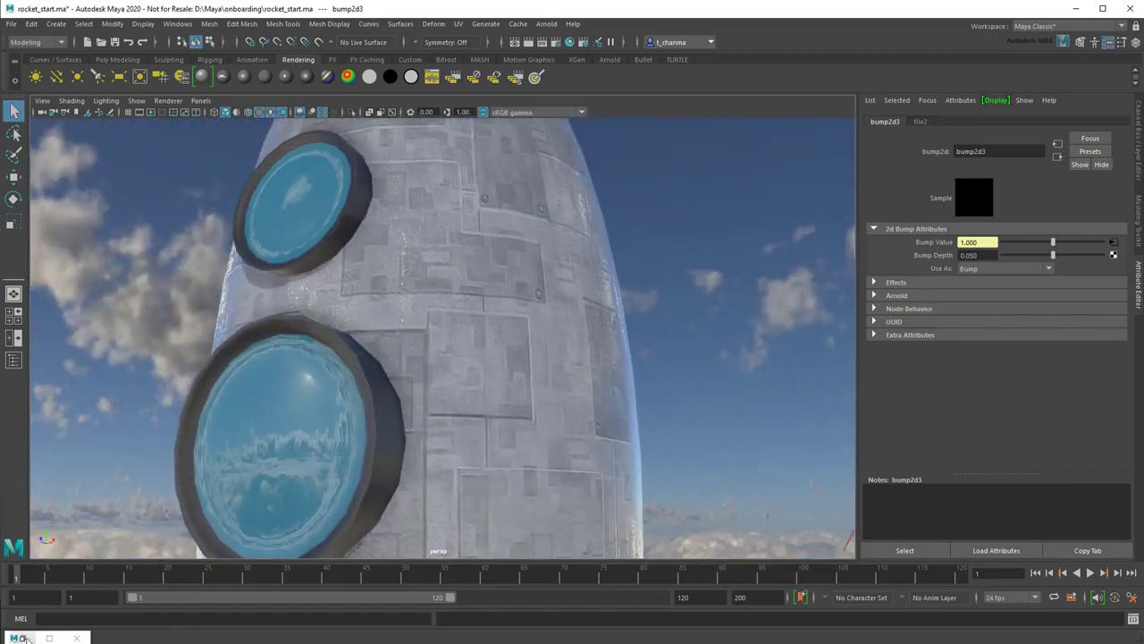
Restore Hypershade and graph both rocket_body_MAT and rocket_red_MAT networks together.
{"action": "left_click", "coordinate": [49, 637]}
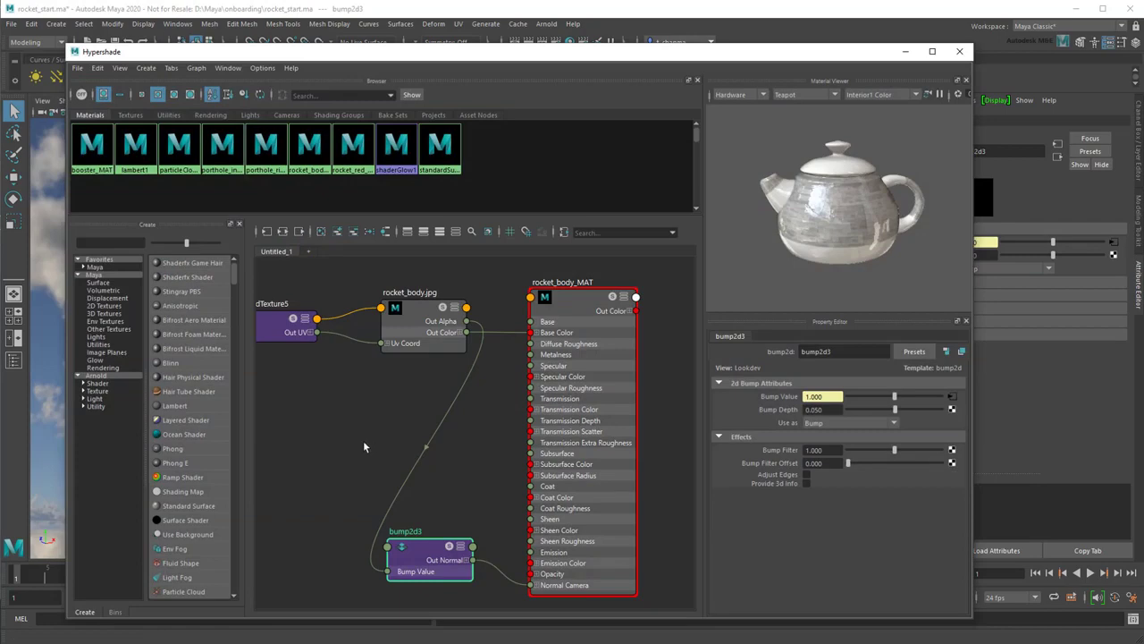
{"action": "left_click", "coordinate": [319, 162], "text": "shift"}
{"action": "left_click", "coordinate": [354, 161], "text": "shift"}
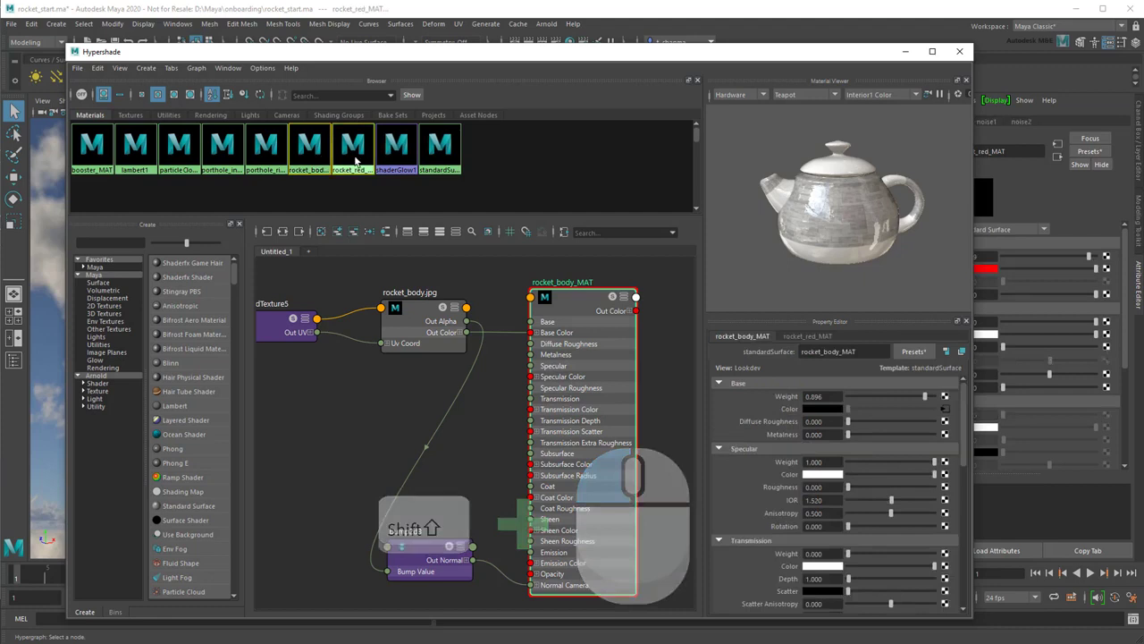
{"action": "left_click", "coordinate": [266, 231]}
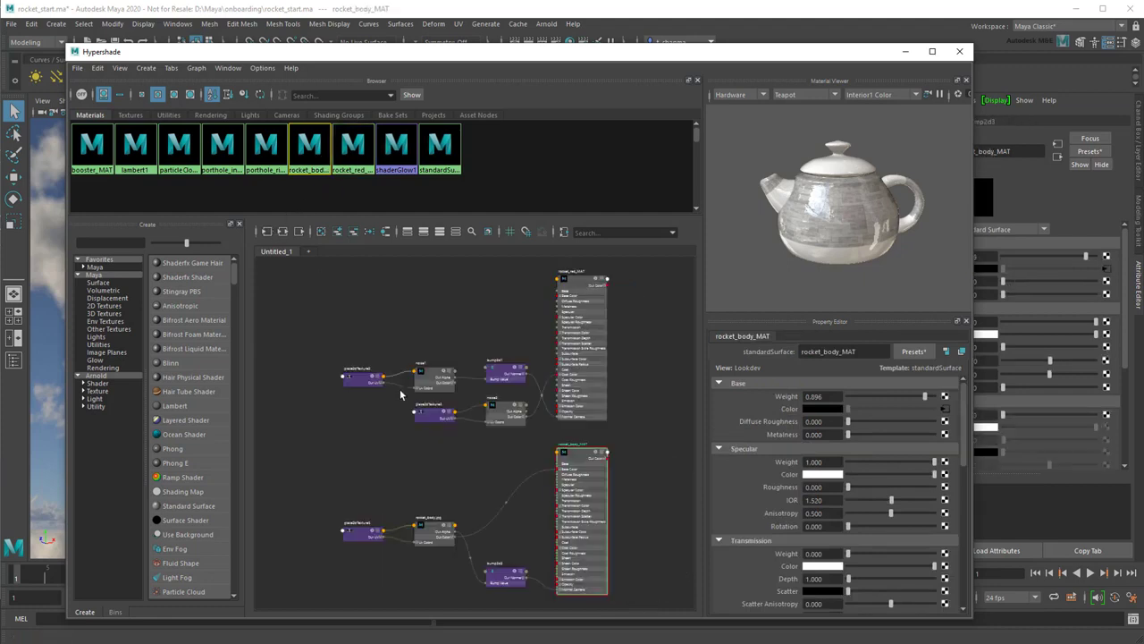
{"action": "scroll", "coordinate": [371, 440], "scroll_direction": "up", "scroll_amount": 2}
{"action": "scroll", "coordinate": [435, 474], "scroll_direction": "up", "scroll_amount": 2}
{"action": "scroll", "coordinate": [353, 450], "scroll_direction": "up", "scroll_amount": 2}
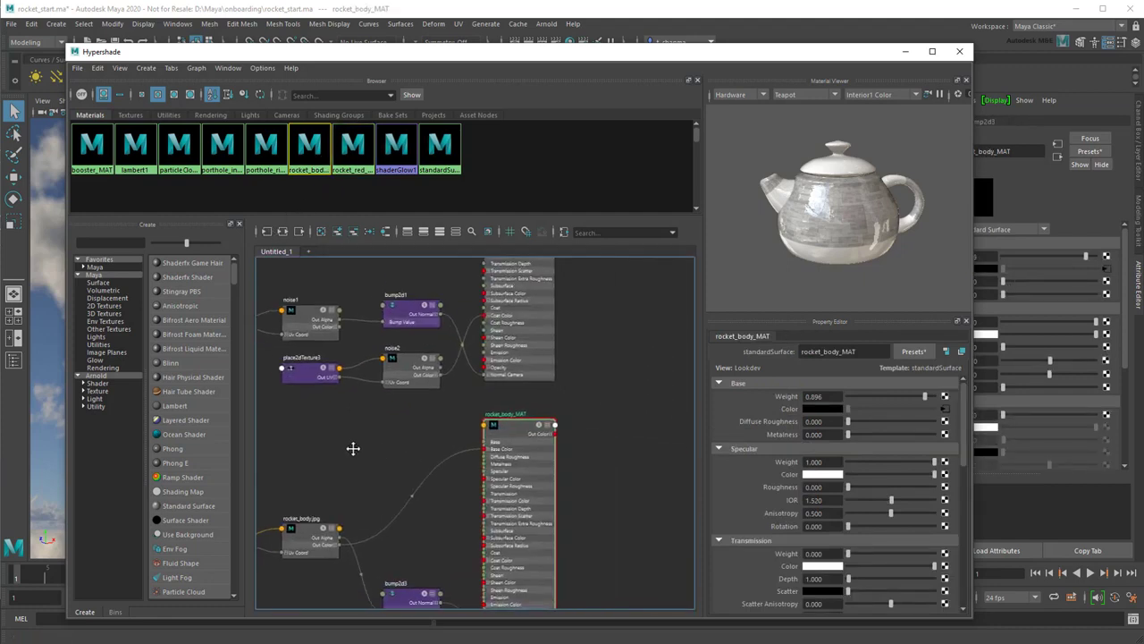
{"action": "scroll", "coordinate": [412, 461], "scroll_direction": "up", "scroll_amount": 2}
{"action": "middle_click_drag", "start_coordinate": [412, 461], "coordinate": [366, 465], "text": "alt"}
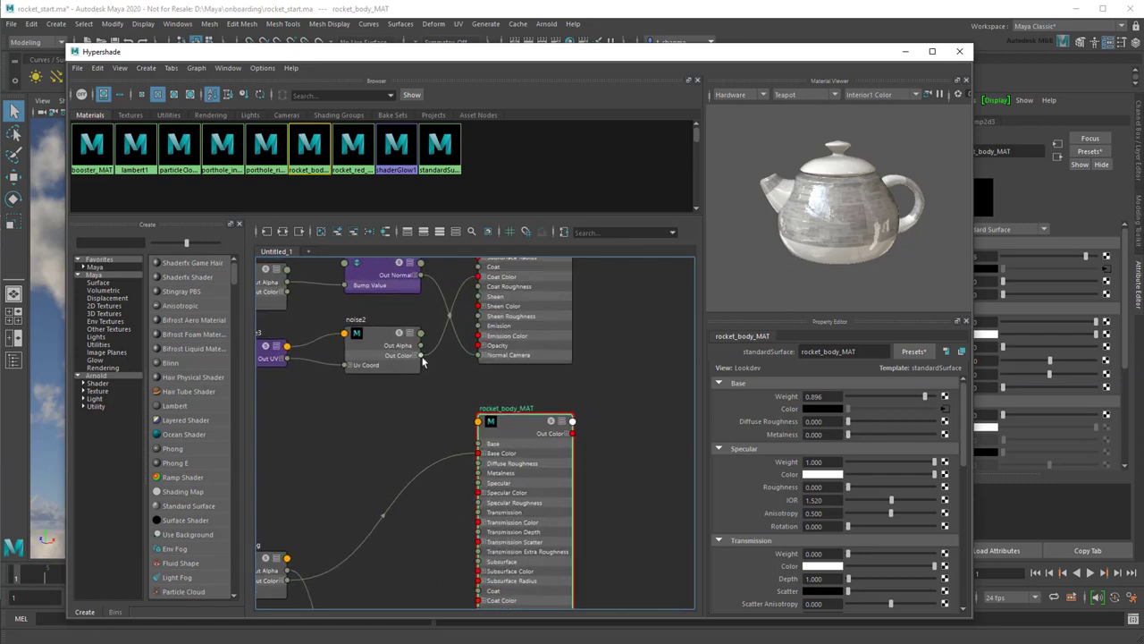
Connect noise2 Out Color to rocket_body_MAT's Coat Color.
{"action": "left_click_drag", "start_coordinate": [422, 356], "coordinate": [476, 605]}
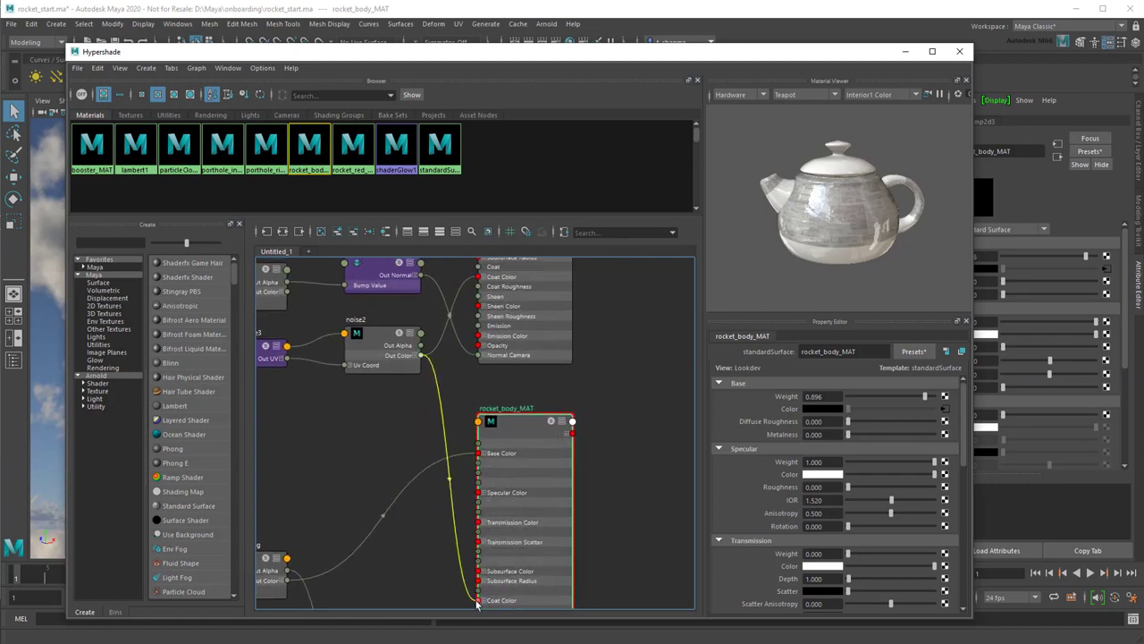
{"action": "left_click_drag", "start_coordinate": [778, 264], "coordinate": [975, 257]}
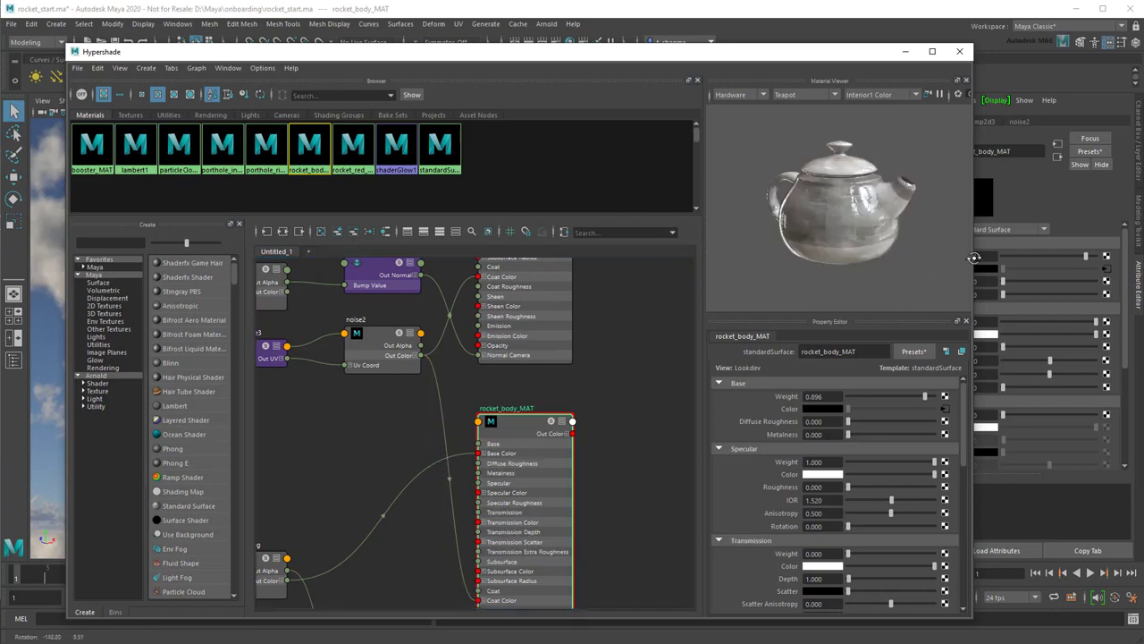
{"action": "scroll", "coordinate": [792, 242], "scroll_direction": "up", "scroll_amount": 5}
{"action": "scroll", "coordinate": [791, 242], "scroll_direction": "up", "scroll_amount": 3}
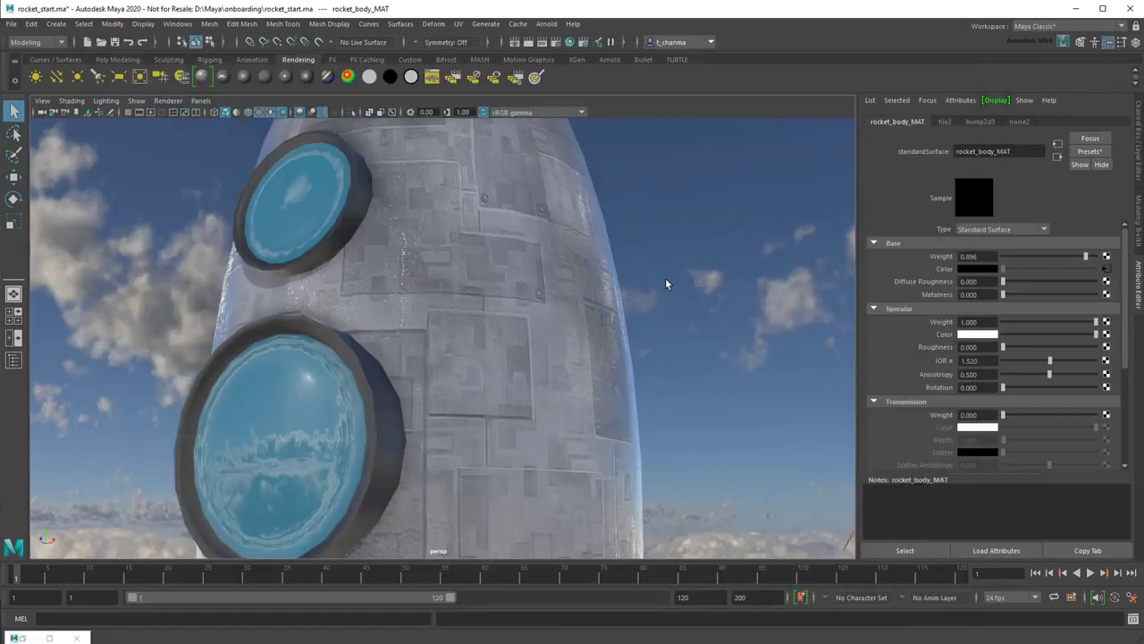
{"action": "mouse_move", "coordinate": [665, 284]}
{"action": "left_mouse_down", "text": "alt"}
{"action": "mouse_move", "coordinate": [472, 295]}
{"action": "mouse_move", "coordinate": [523, 317]}
{"action": "mouse_move", "coordinate": [843, 312]}
{"action": "mouse_move", "coordinate": [723, 294]}
{"action": "left_mouse_up", "text": "alt"}
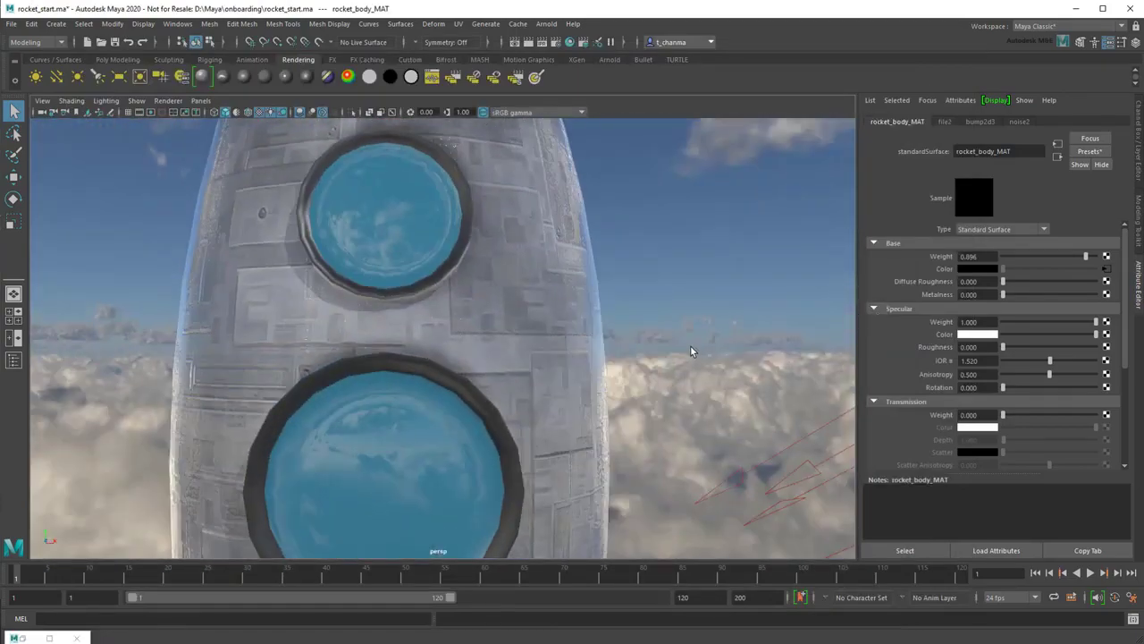
{"action": "right_click_drag", "start_coordinate": [690, 351], "coordinate": [614, 349], "text": "alt"}
{"action": "mouse_move", "coordinate": [613, 349]}
{"action": "left_mouse_down", "text": "alt"}
{"action": "mouse_move", "coordinate": [647, 286]}
{"action": "mouse_move", "coordinate": [611, 310]}
{"action": "left_mouse_up", "text": "alt"}
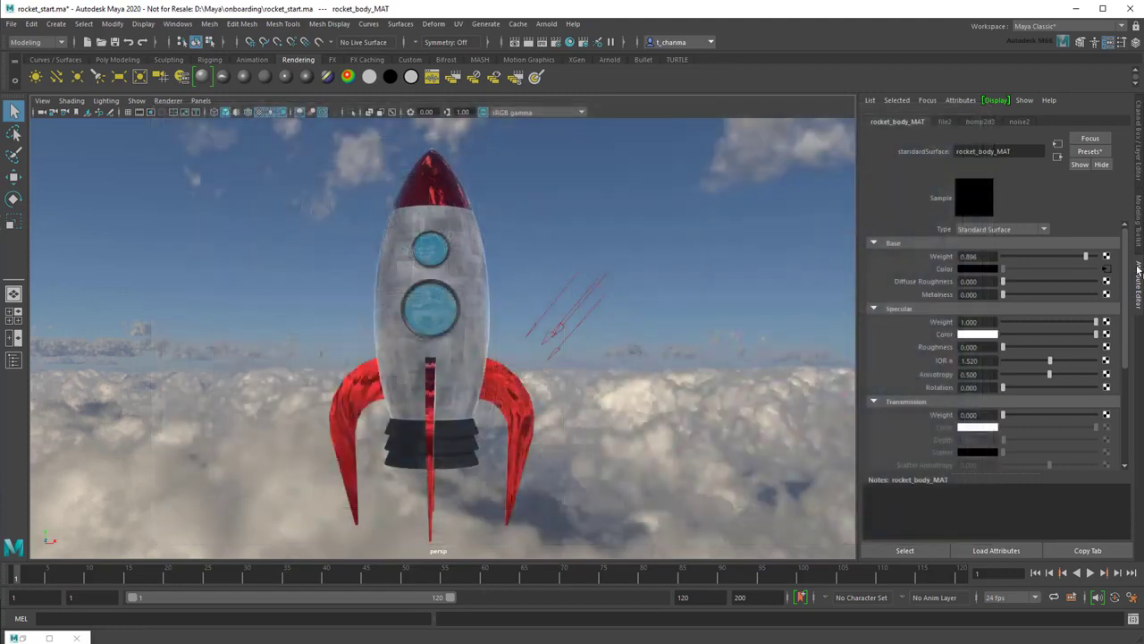
Hide the Attribute Editor panel to show the whole rocket.
{"action": "left_click", "coordinate": [1138, 269]}
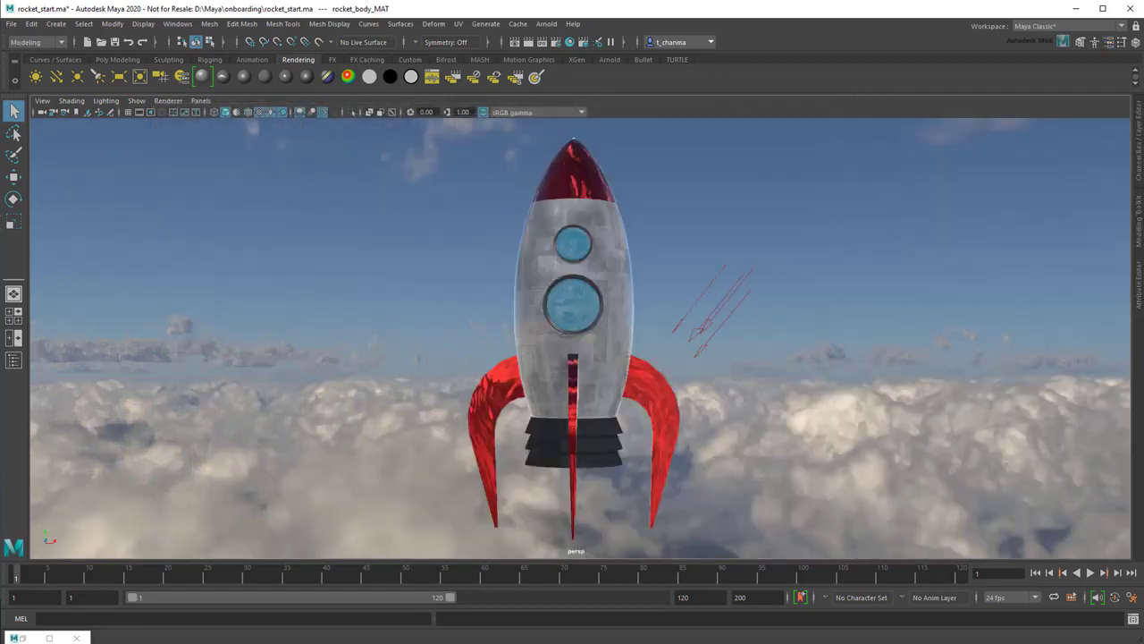